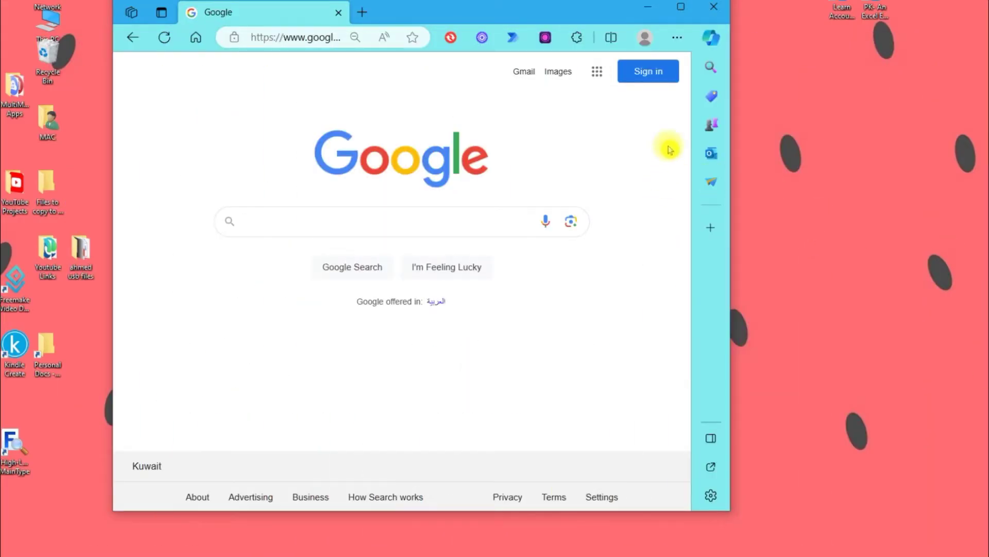
# Search Google for 'pubmed' and open the PubMed website from the results
pyautogui.write('pu')
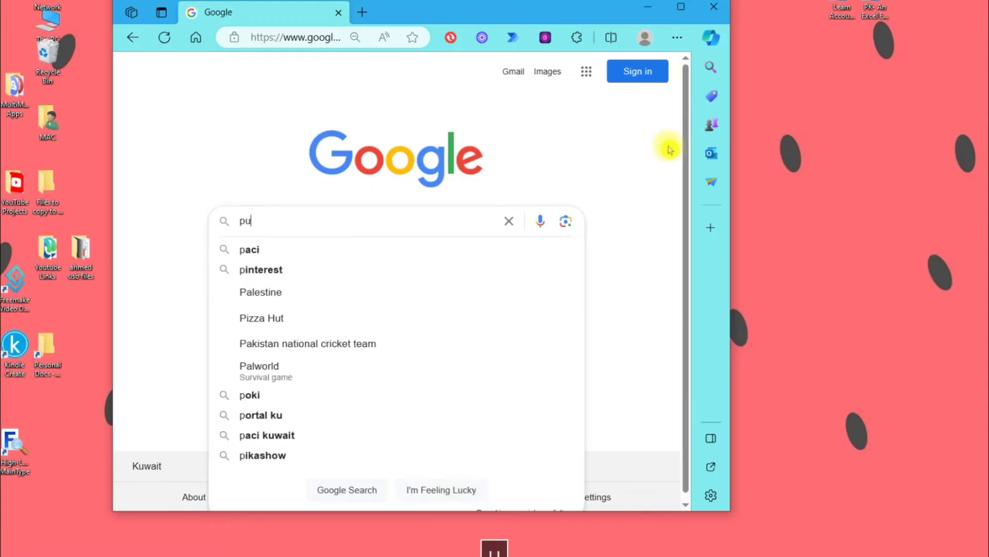
pyautogui.write('bmed')
pyautogui.press('Return')
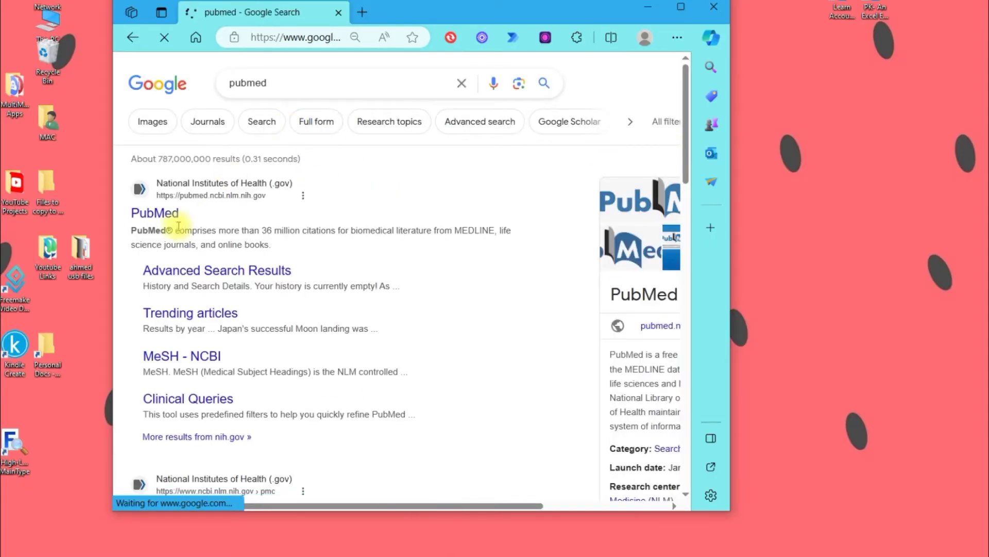
pyautogui.click(170, 218)
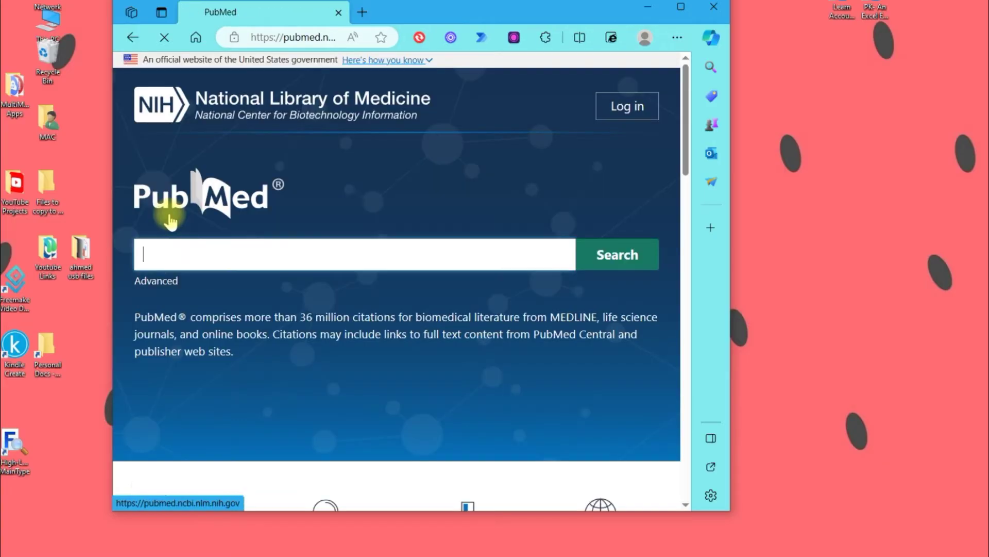
# Maximize the browser window and enter 'low back pain' in the PubMed search box
pyautogui.click(682, 11)
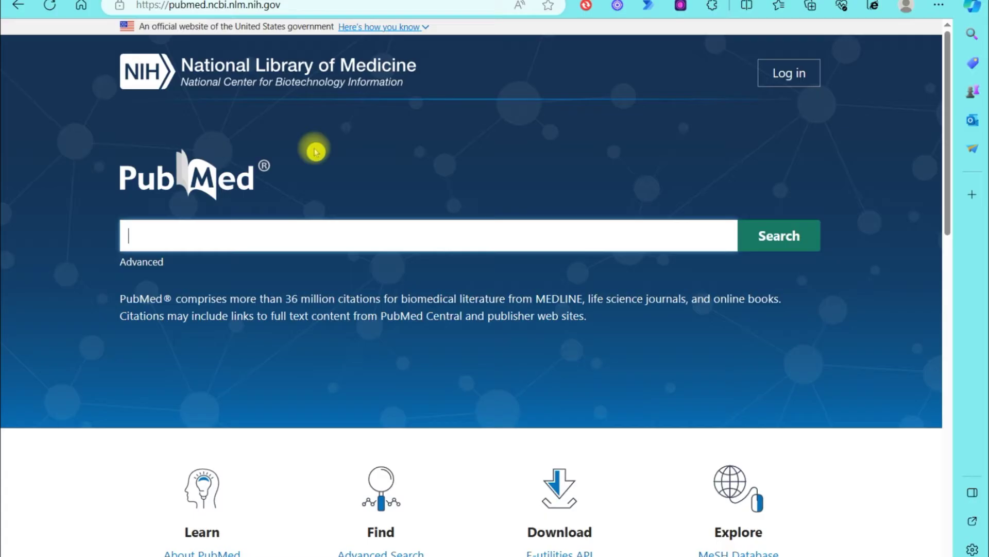
pyautogui.write('low back ')
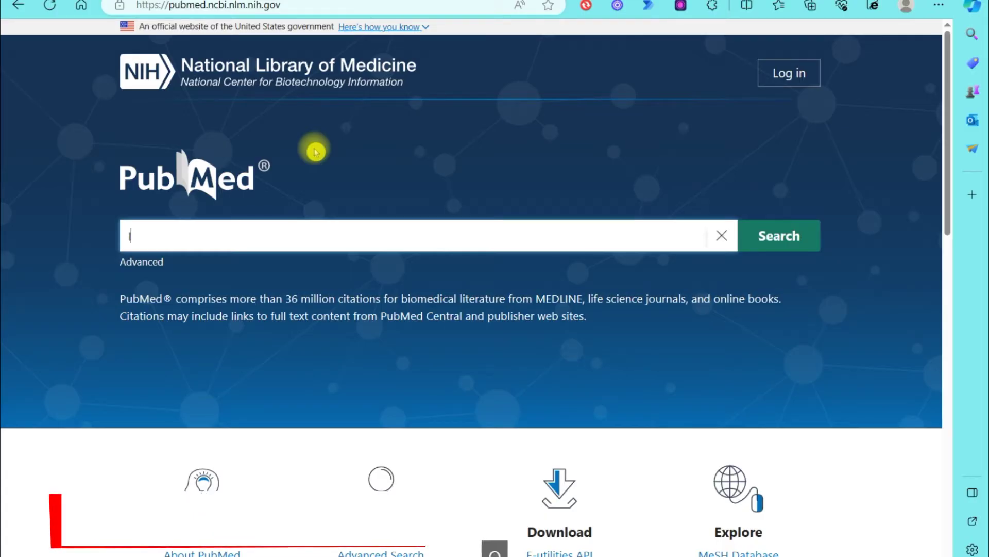
pyautogui.write('pain')
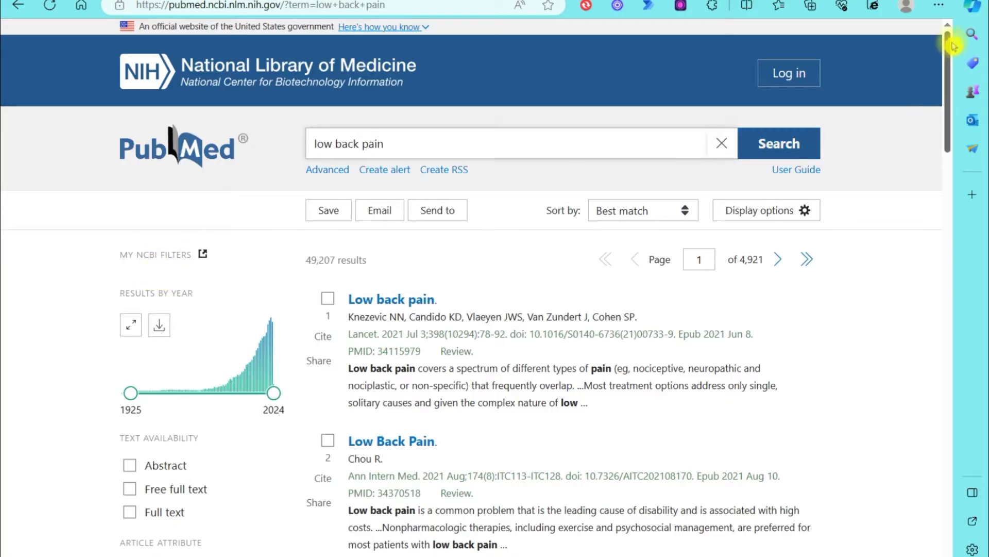
pyautogui.moveTo(950, 48); pyautogui.dragTo(950, 61)
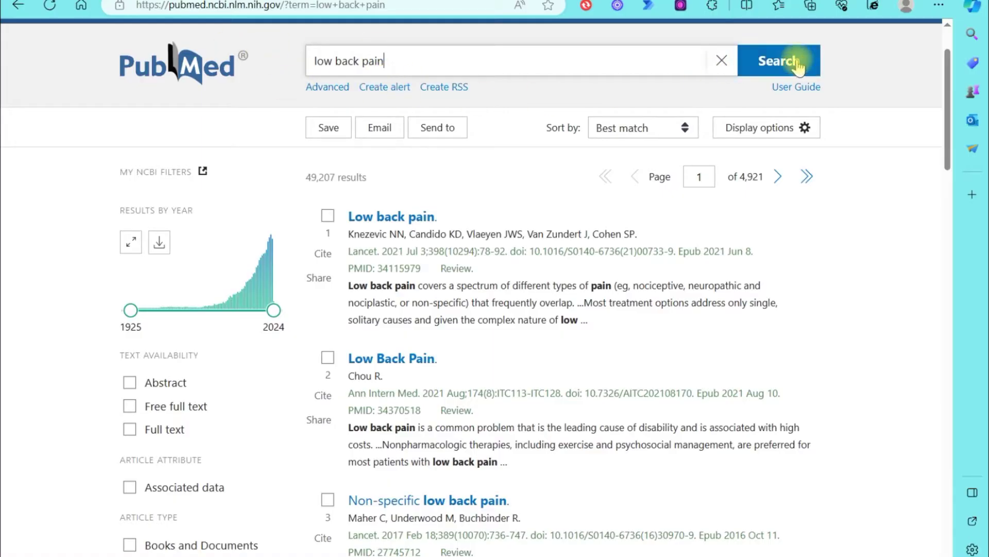
pyautogui.click(427, 54)
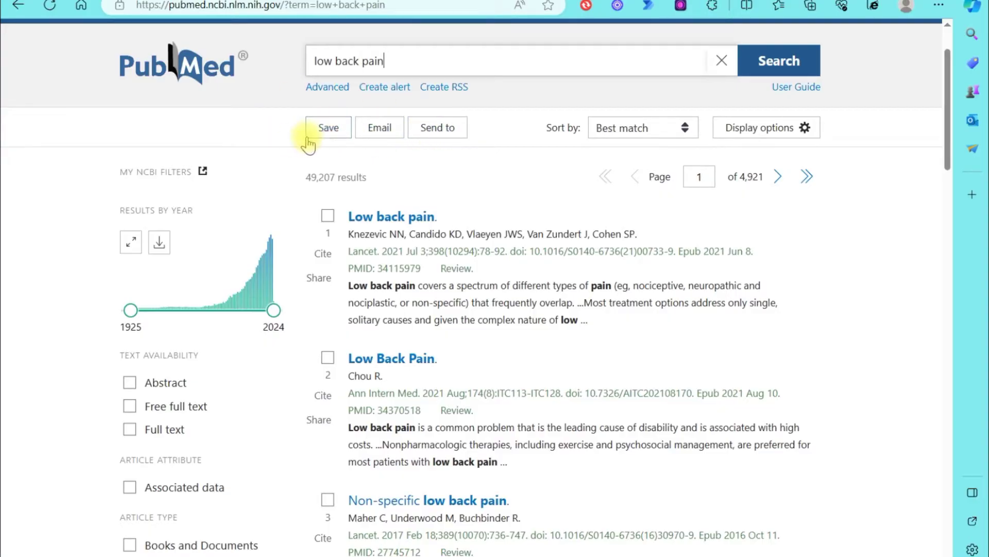
pyautogui.scroll(-1, 308, 144)
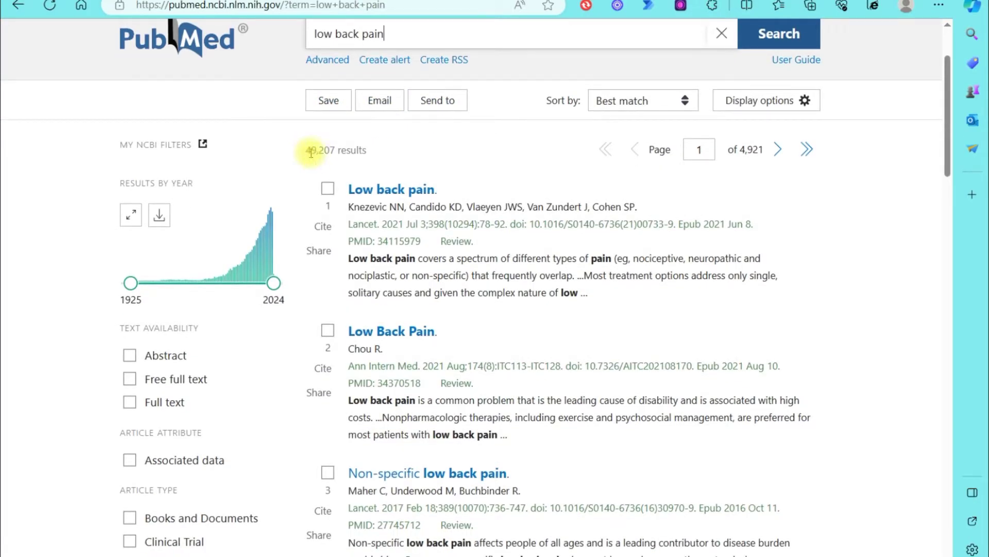
pyautogui.moveTo(307, 151); pyautogui.dragTo(375, 151)
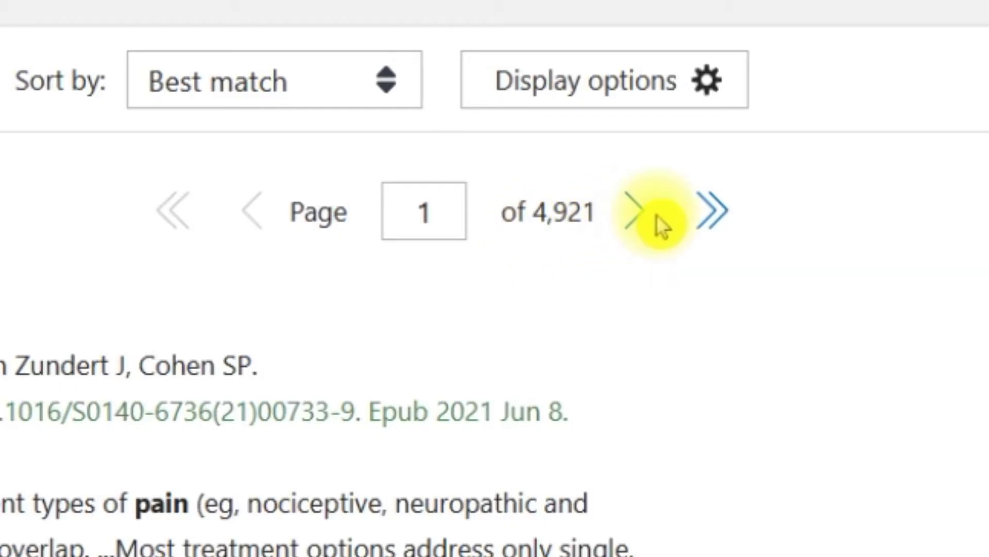
pyautogui.click(657, 216)
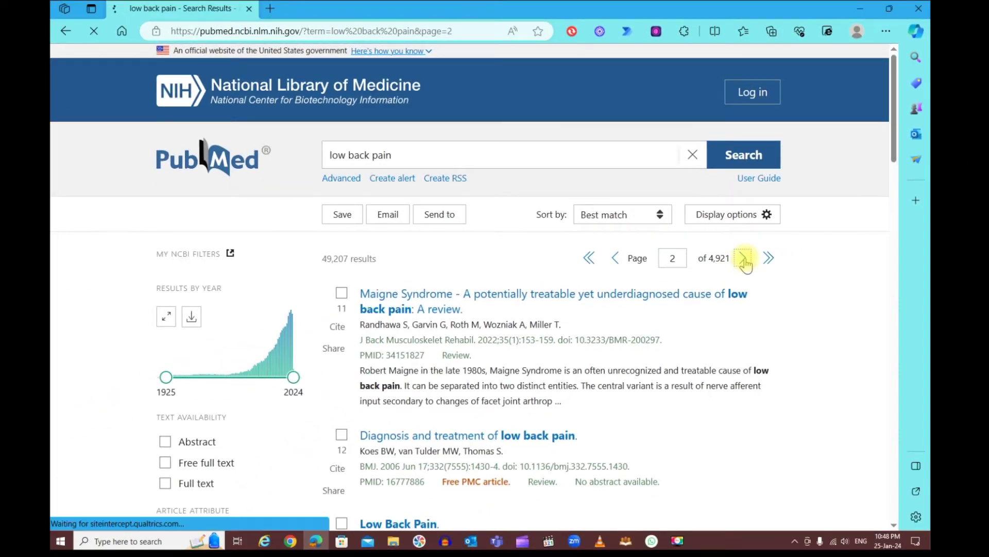
pyautogui.click(743, 259)
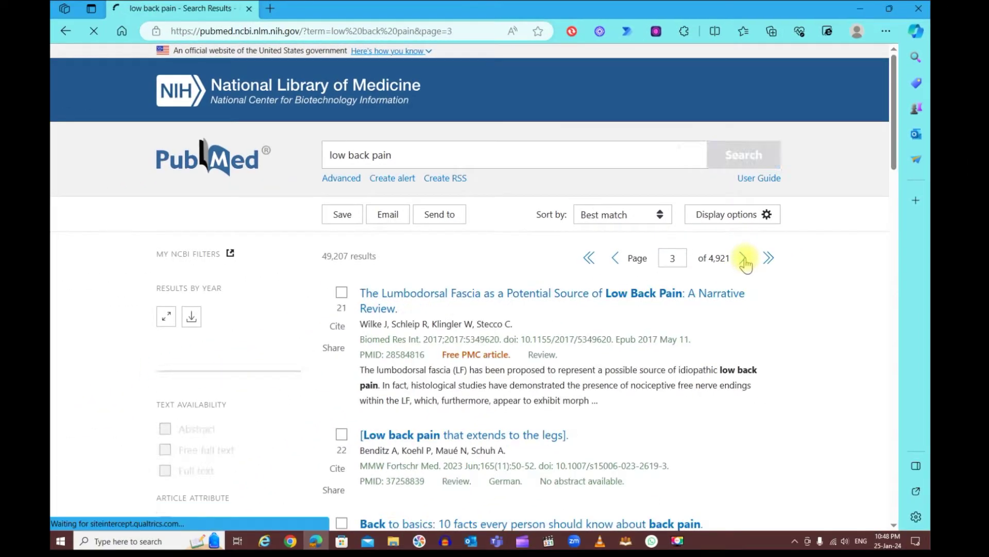
pyautogui.click(615, 261)
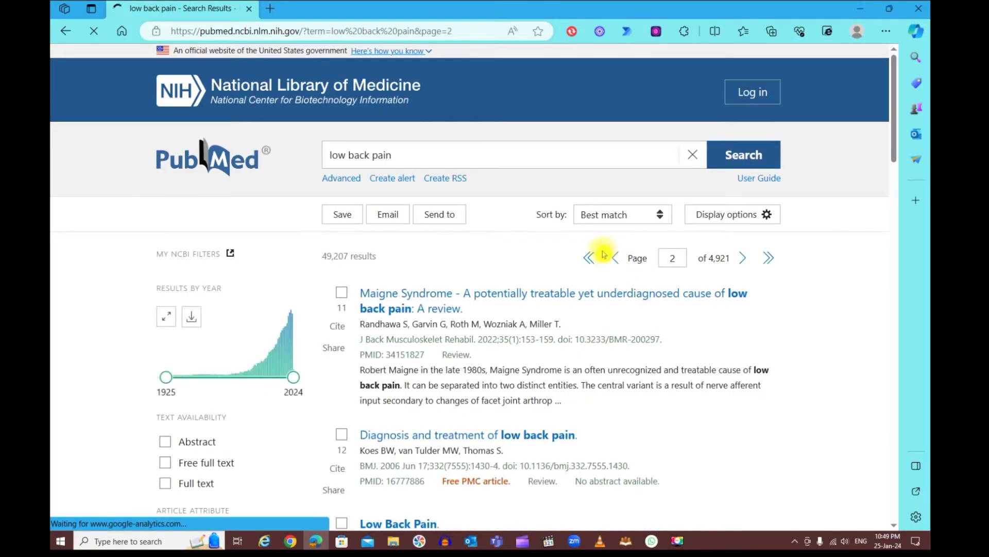
pyautogui.click(767, 261)
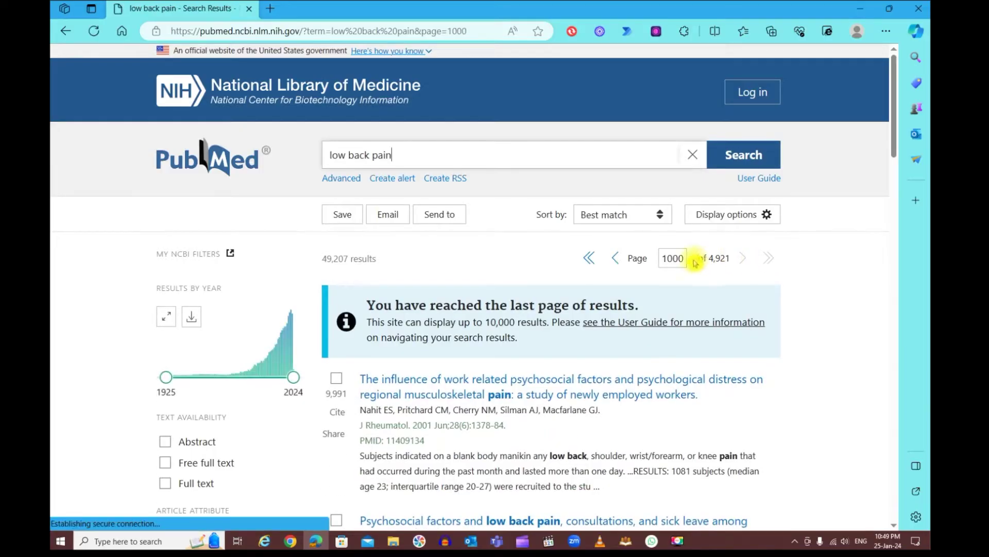
pyautogui.click(589, 261)
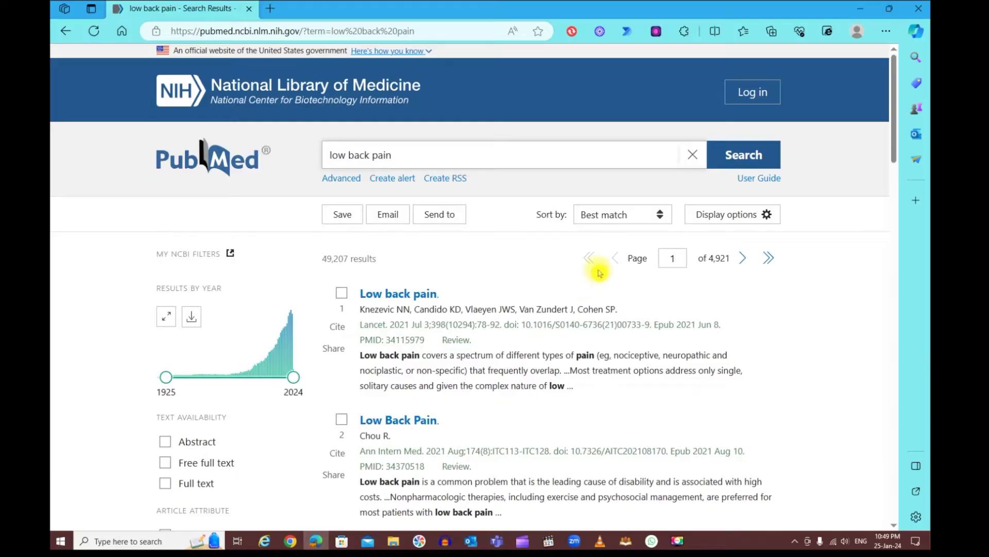
pyautogui.scroll(-1, 603, 272)
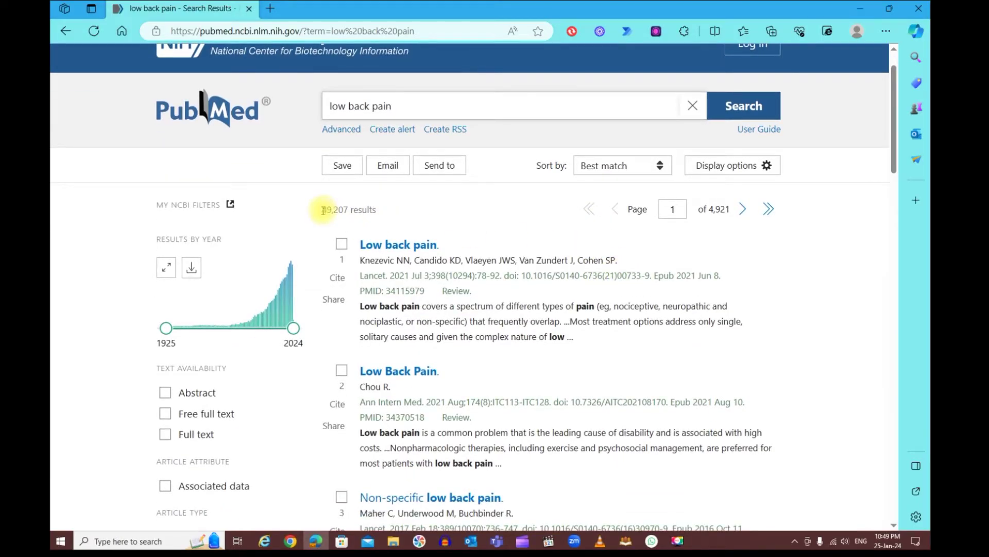
pyautogui.moveTo(323, 210); pyautogui.dragTo(461, 208)
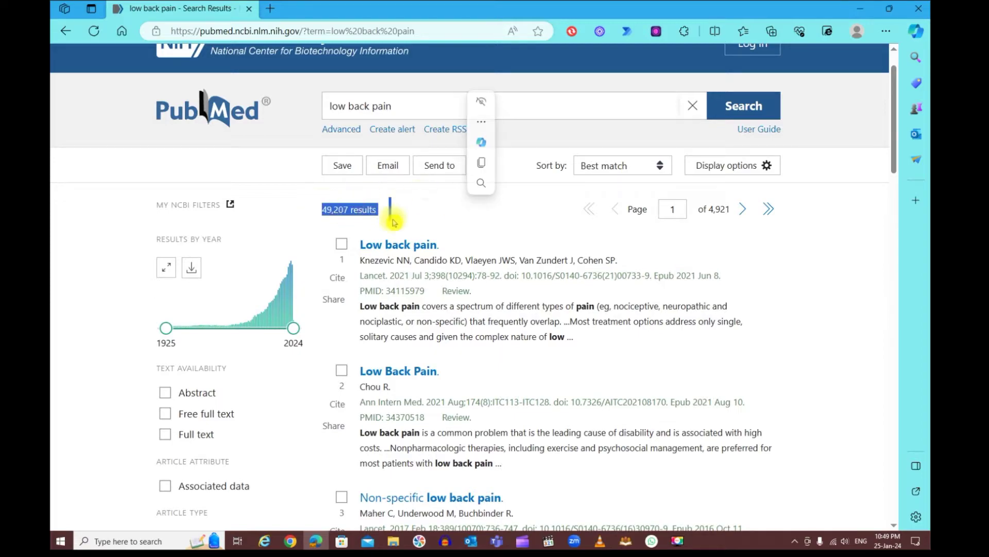
pyautogui.click(460, 216)
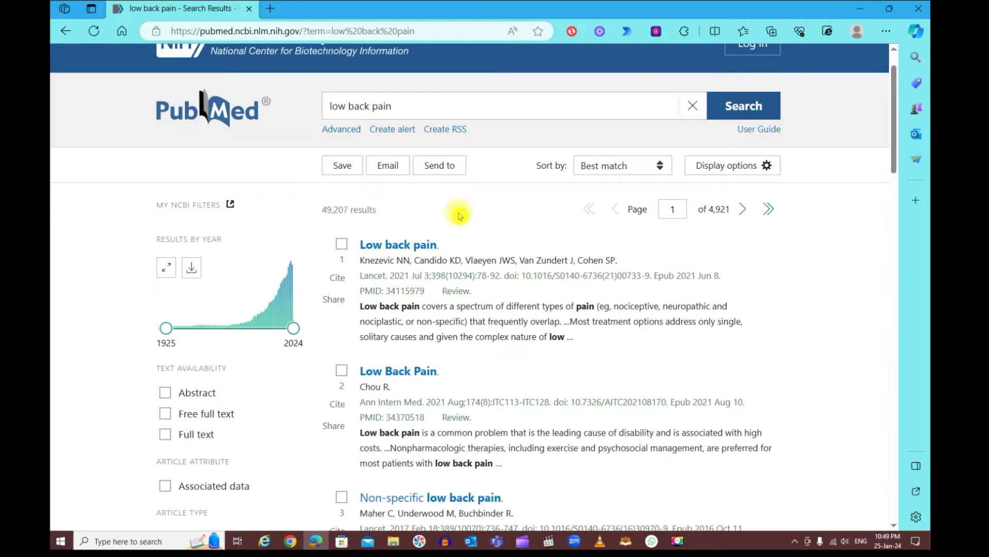
pyautogui.scroll(-1, 460, 214)
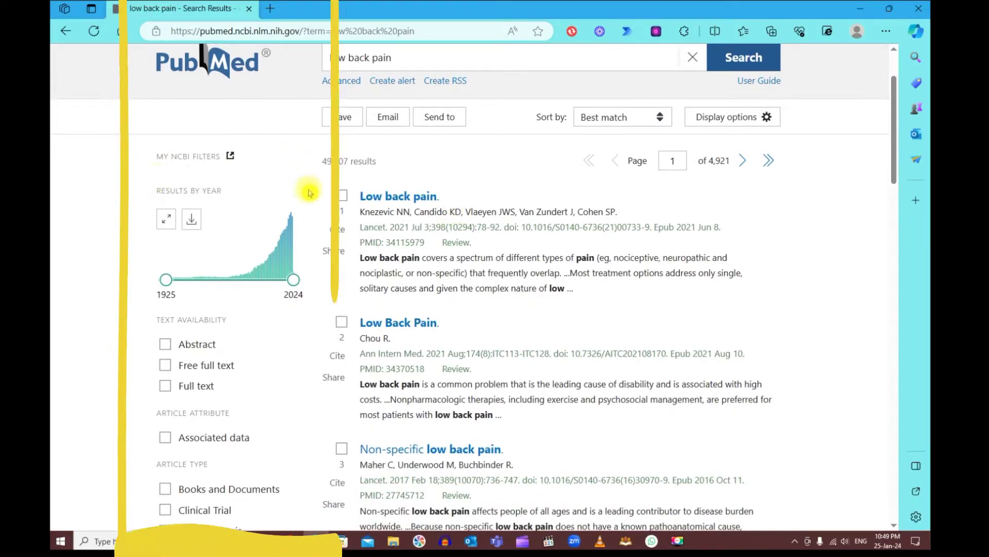
pyautogui.scroll(-1, 308, 355)
pyautogui.scroll(-8, 308, 355)
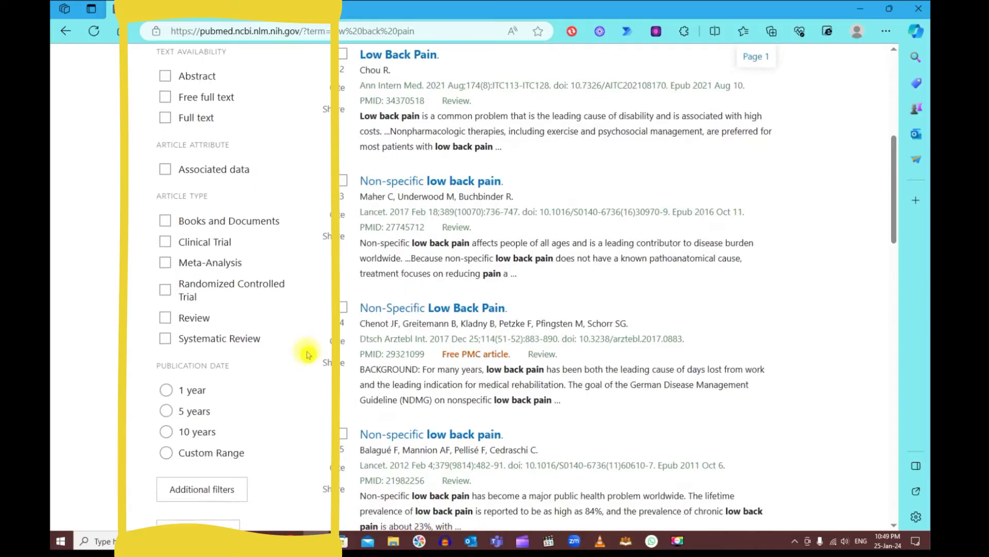
pyautogui.scroll(9, 308, 356)
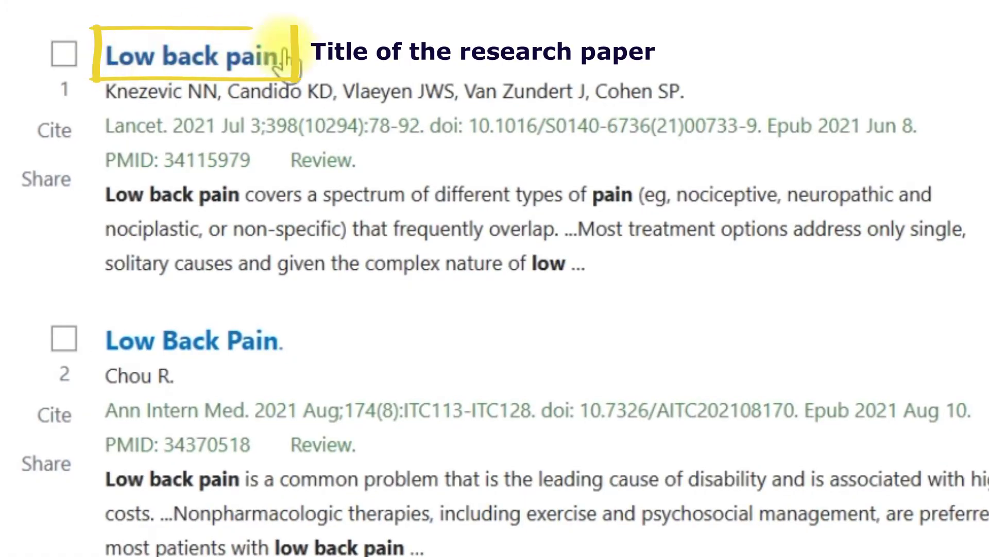
pyautogui.moveTo(304, 68); pyautogui.dragTo(106, 66)
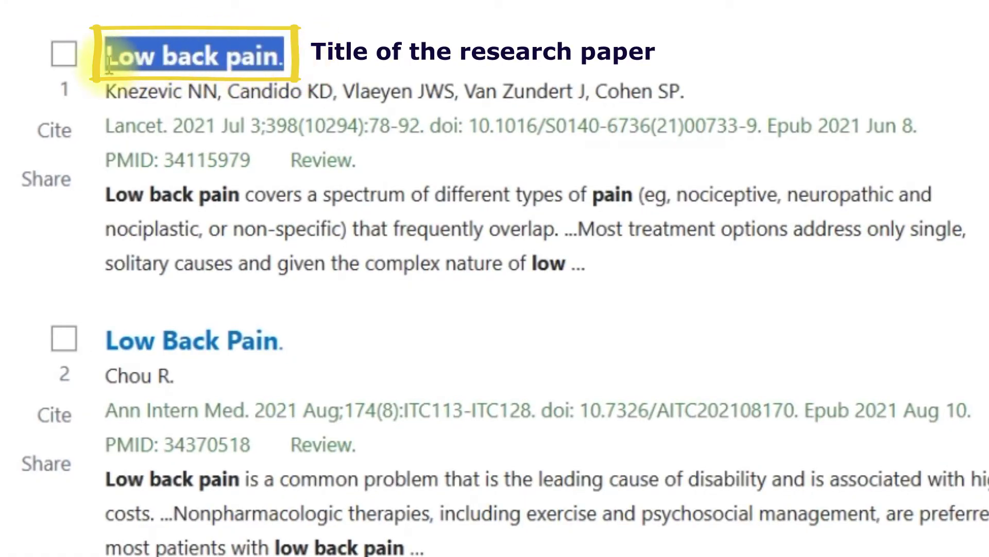
pyautogui.click(343, 67)
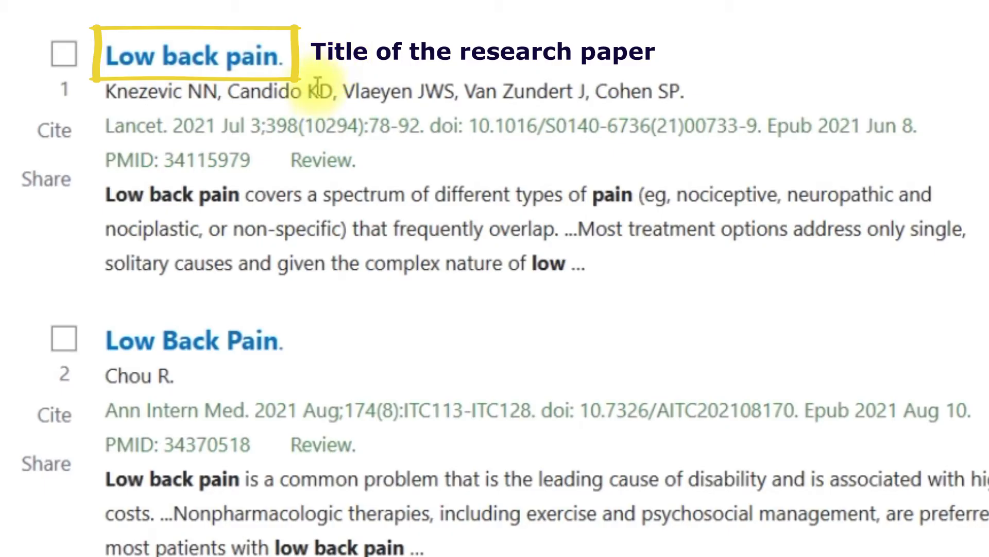
pyautogui.moveTo(105, 92); pyautogui.dragTo(683, 91)
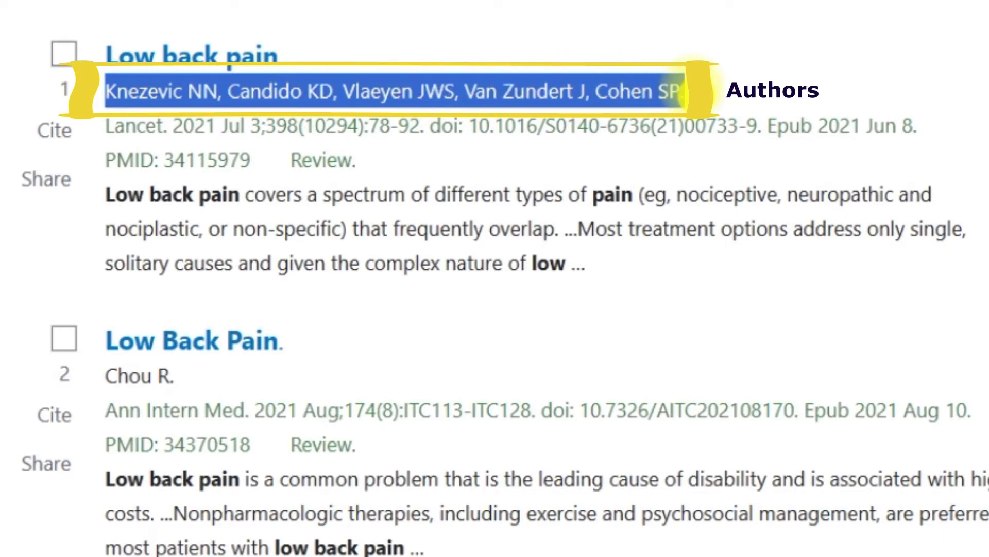
pyautogui.click(131, 129)
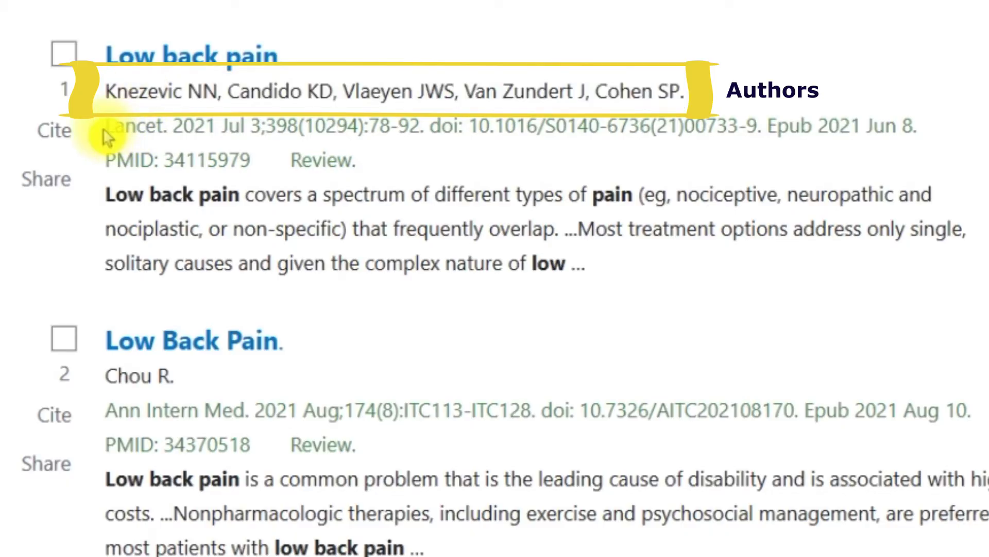
pyautogui.moveTo(92, 96)
pyautogui.mouseDown()
pyautogui.moveTo(90, 139)
pyautogui.moveTo(131, 148)
pyautogui.moveTo(173, 103)
pyautogui.mouseUp()
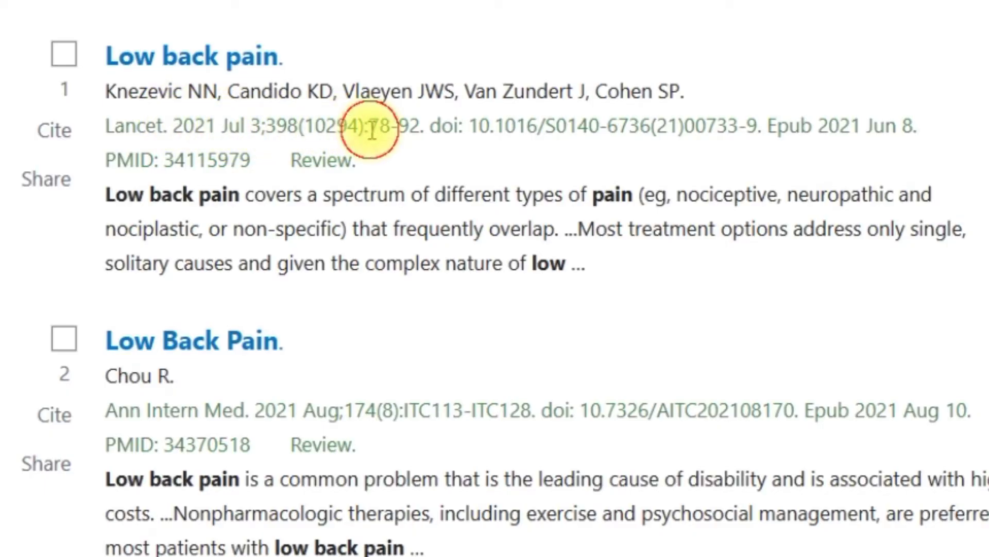
pyautogui.moveTo(372, 129); pyautogui.dragTo(415, 129)
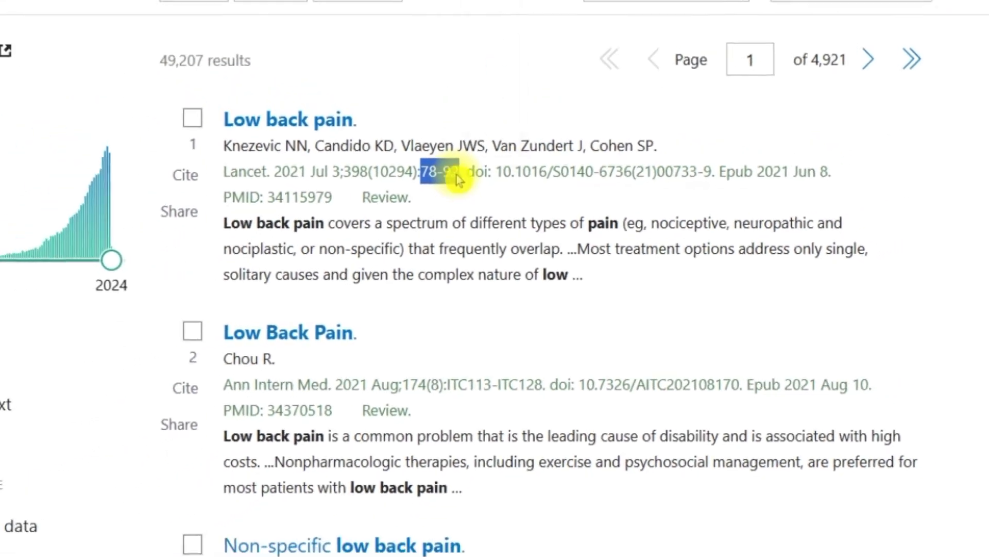
pyautogui.click(281, 125)
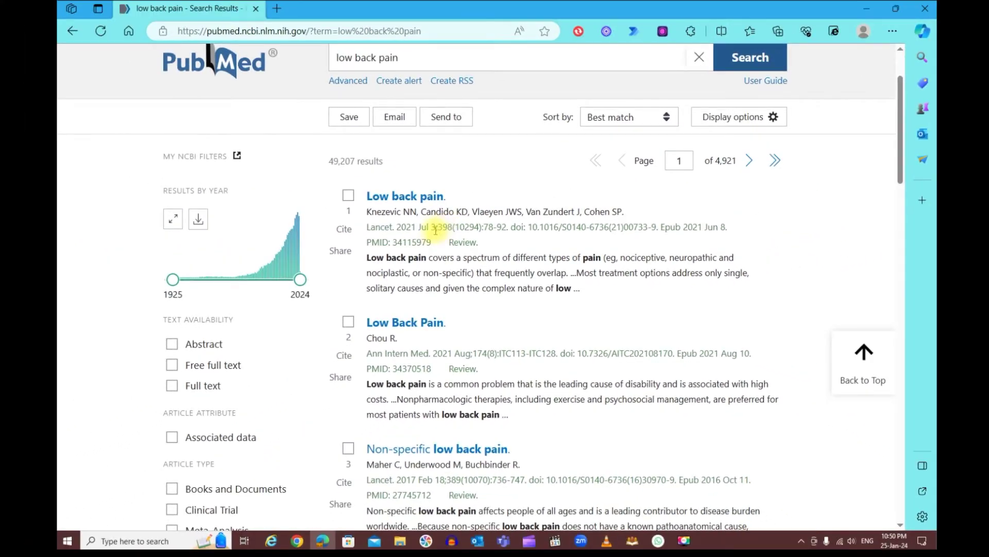
# Open the first result, the 2021 Lancet review 'Low back pain'
pyautogui.scroll(-1, 434, 236)
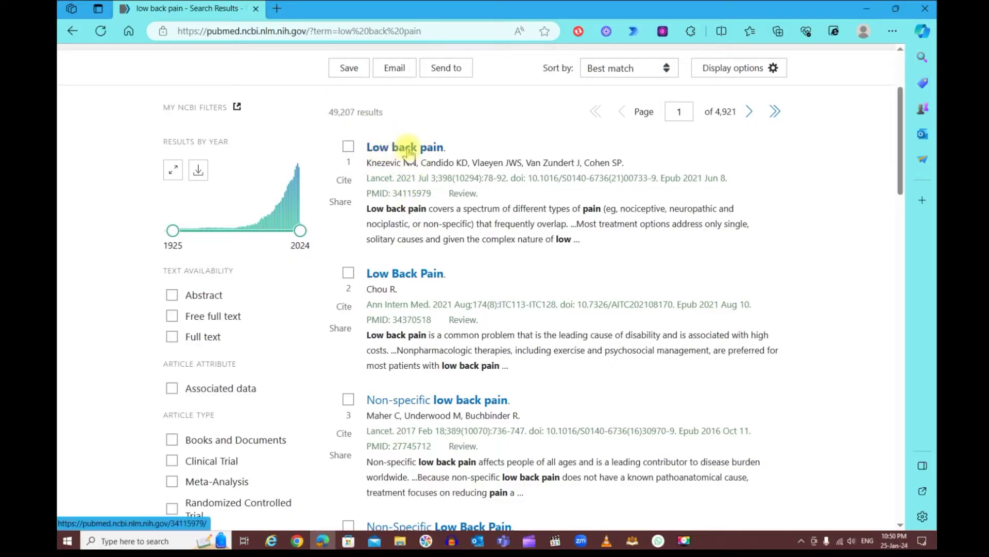
pyautogui.click(408, 149)
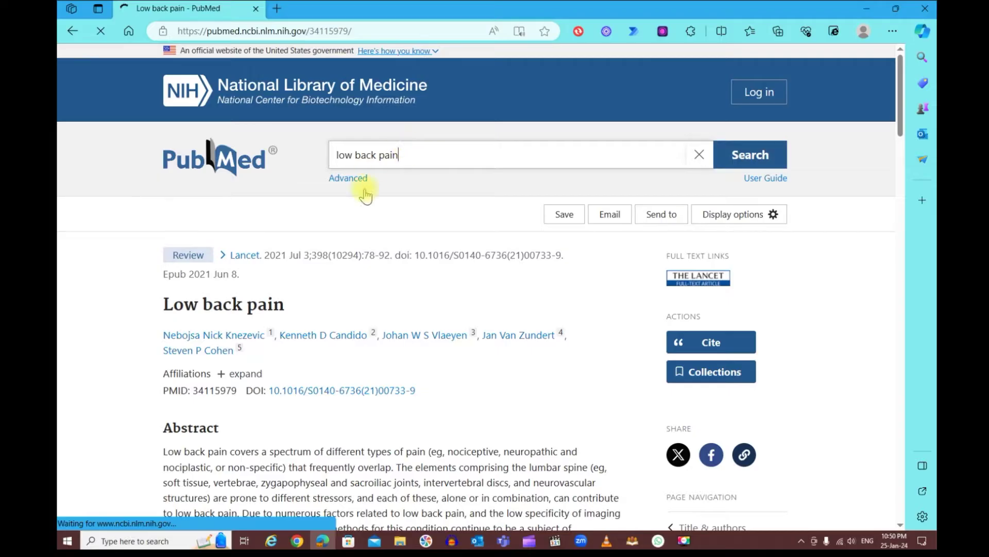
pyautogui.scroll(-2, 357, 251)
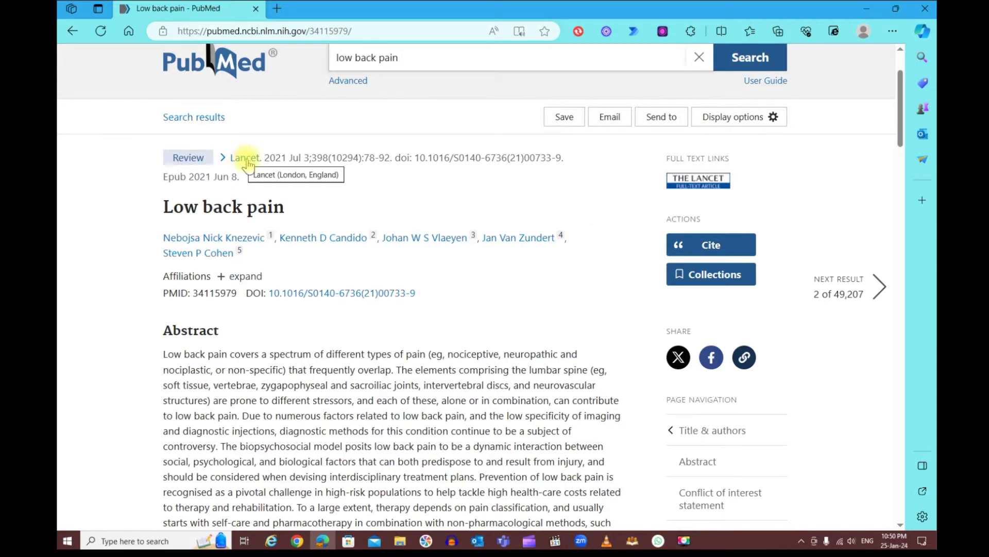
pyautogui.click(247, 164)
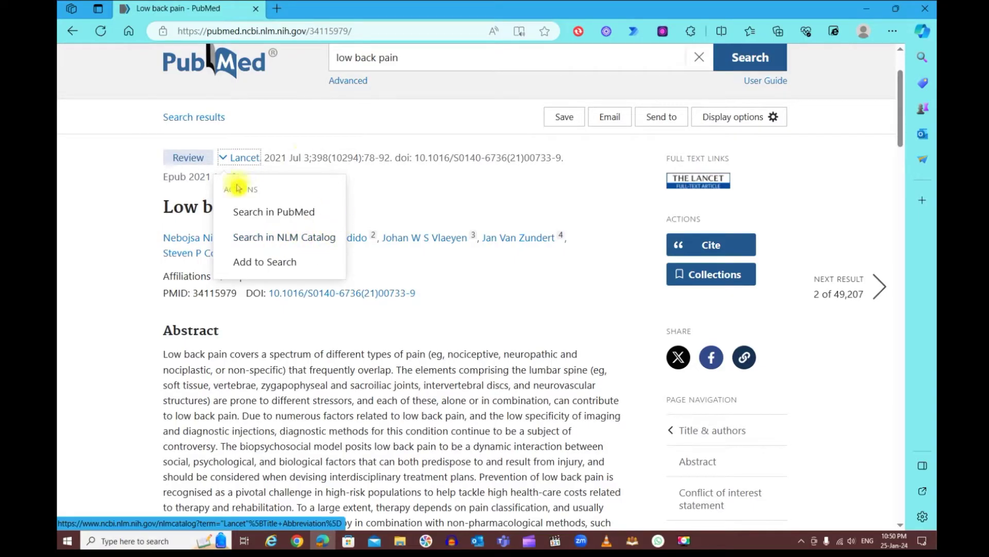
pyautogui.click(360, 191)
pyautogui.scroll(-1, 358, 183)
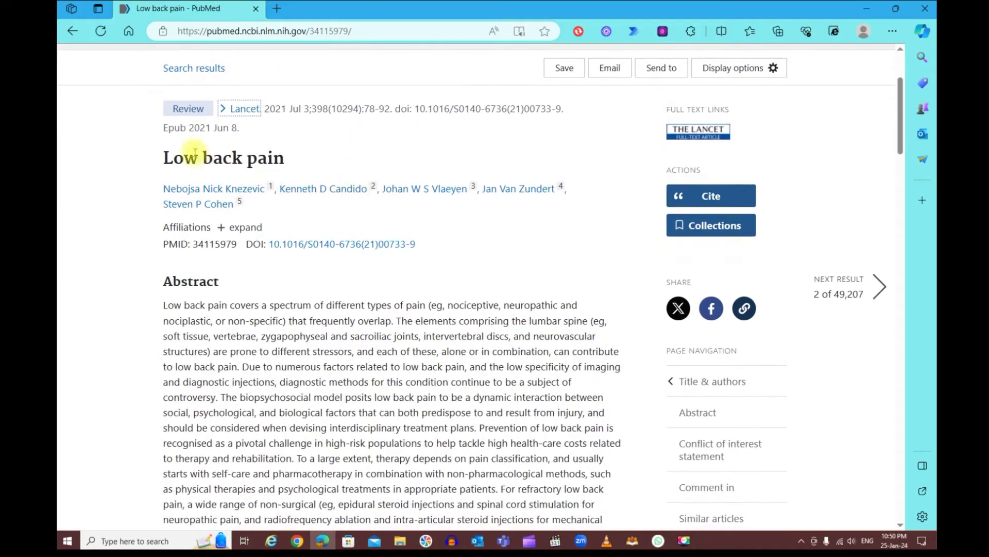
pyautogui.moveTo(159, 164); pyautogui.dragTo(302, 158)
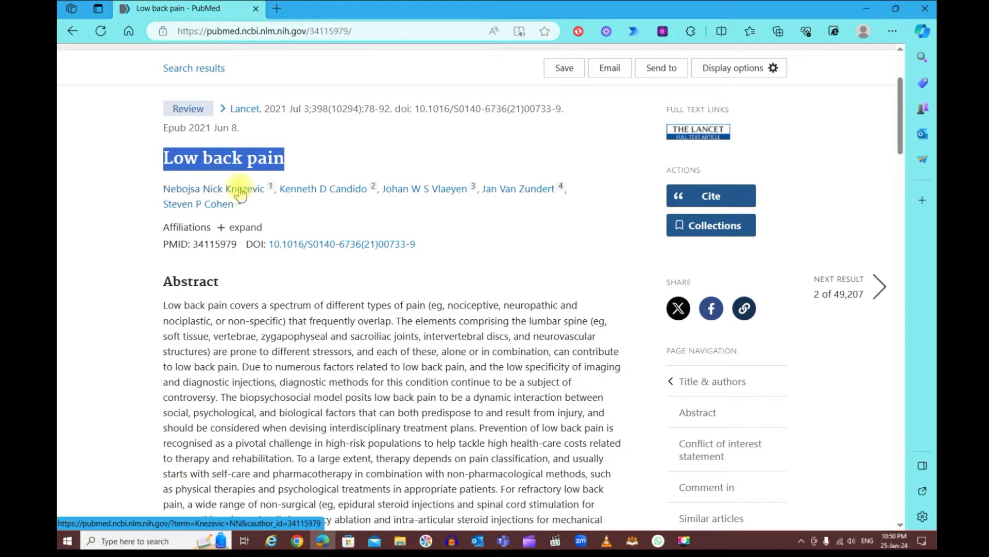
pyautogui.click(240, 193)
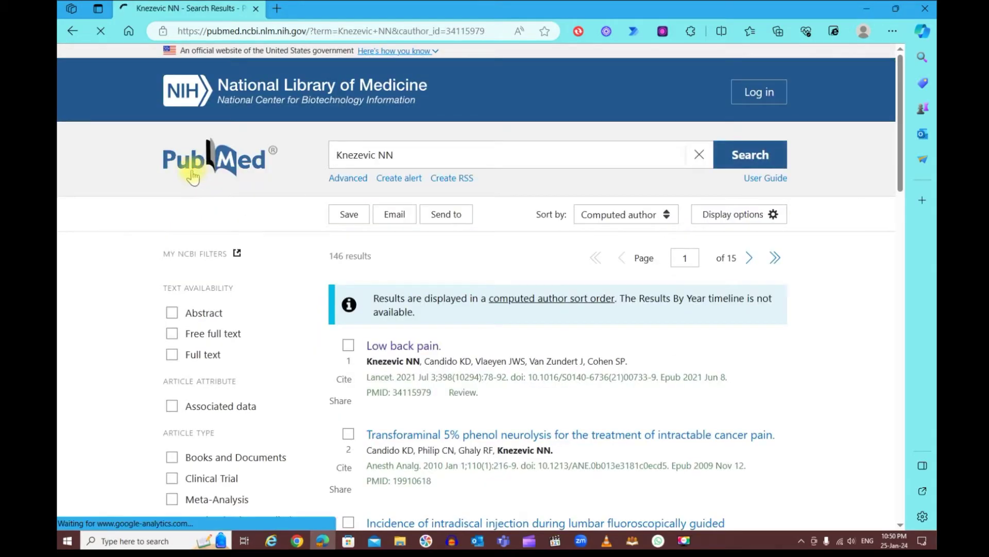
# Scroll through the first author's 146 publication results and back up
pyautogui.scroll(-5, 433, 232)
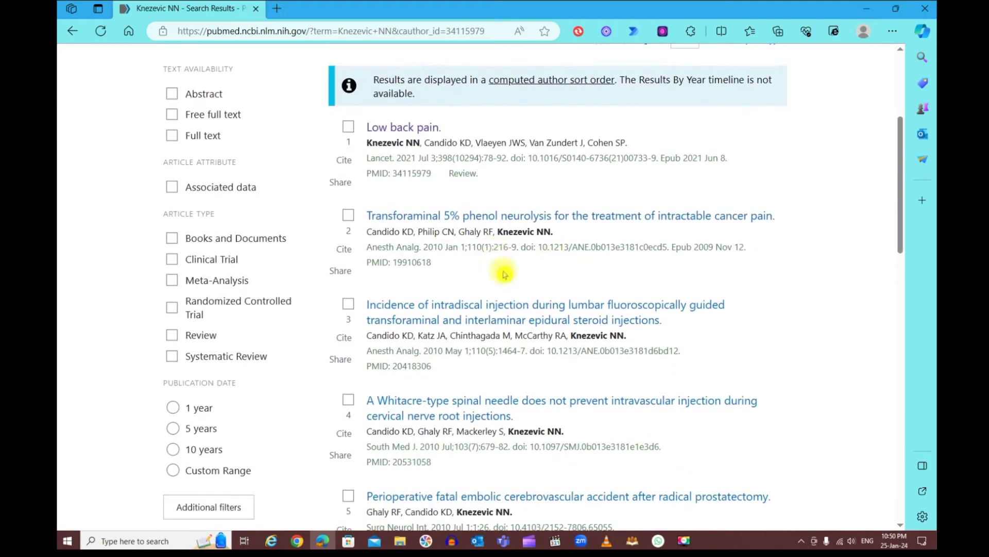
pyautogui.scroll(-3, 566, 285)
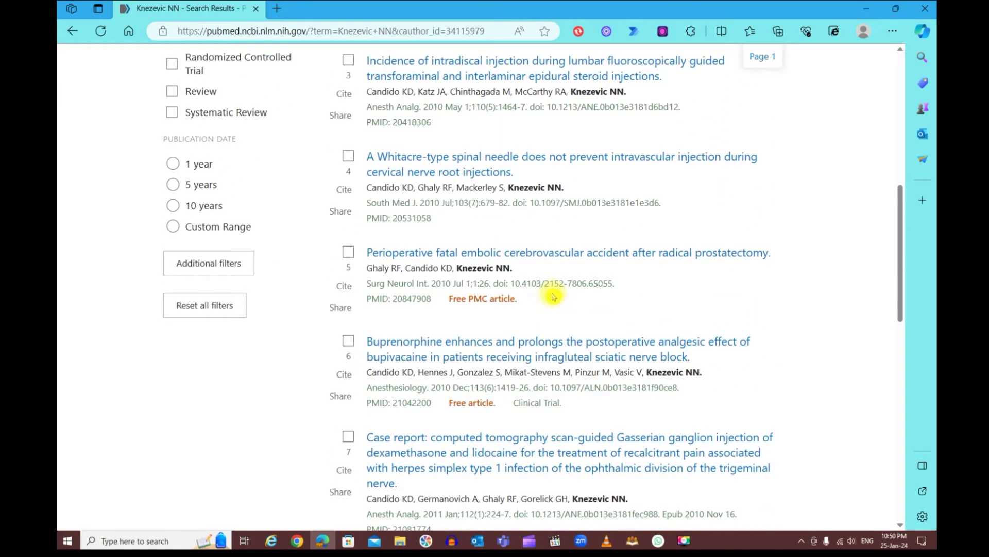
pyautogui.scroll(8, 528, 283)
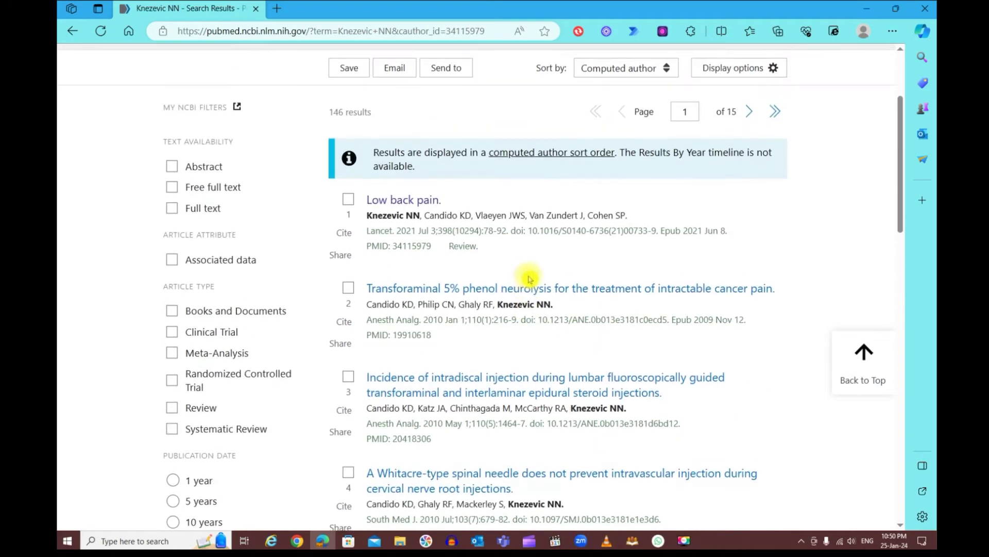
# Return to the 'Low back pain' article and expand its author affiliations
pyautogui.click(74, 33)
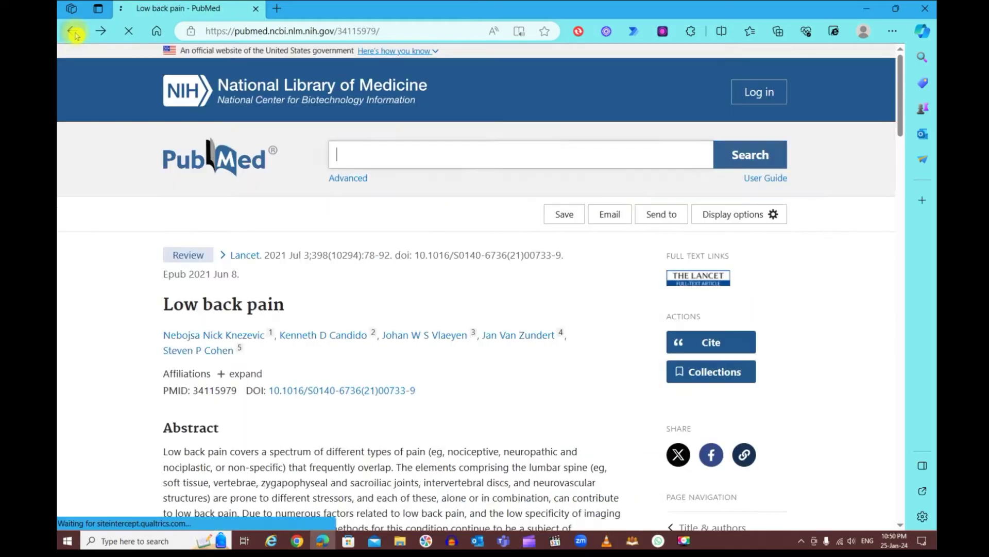
pyautogui.scroll(-1, 353, 216)
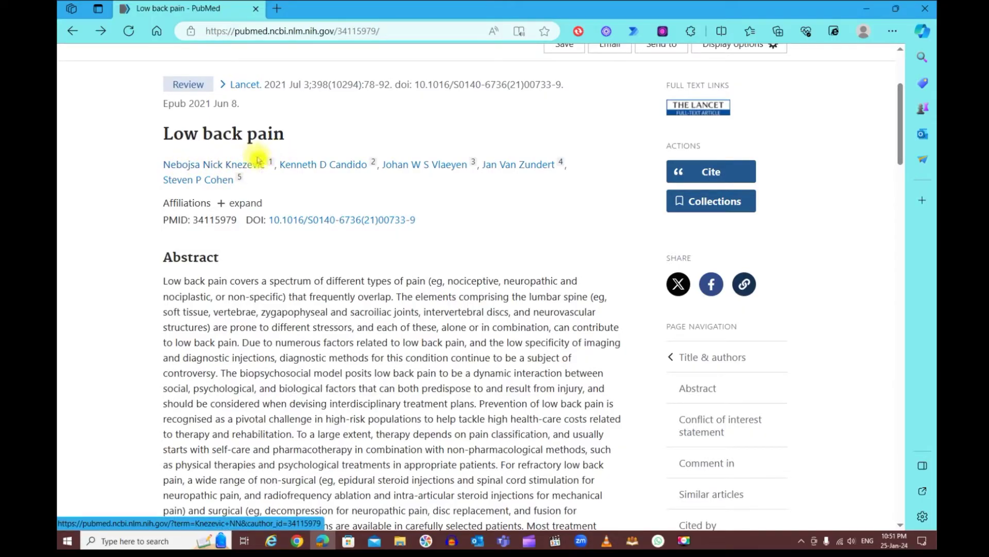
pyautogui.click(221, 206)
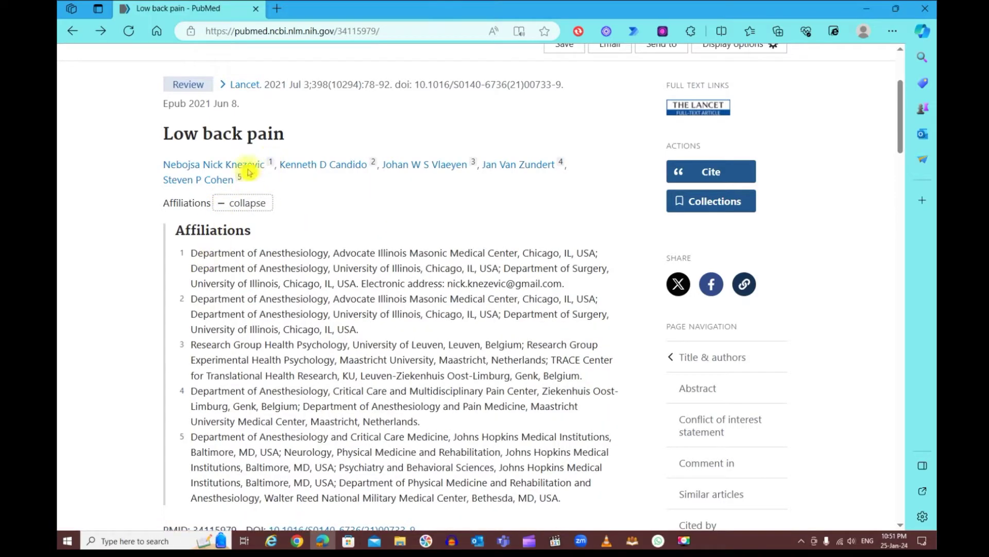
# Jump to the second author's affiliation, browse it, then go back to the plain article page
pyautogui.click(373, 165)
pyautogui.scroll(-1, 327, 174)
pyautogui.scroll(1, 327, 175)
pyautogui.scroll(-3, 327, 178)
pyautogui.scroll(-2, 328, 180)
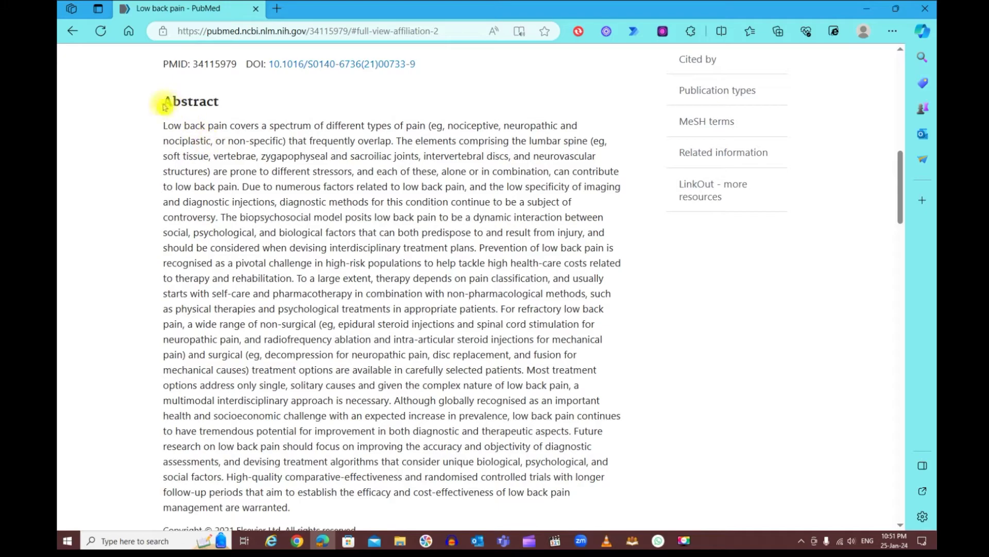
pyautogui.scroll(1, 360, 198)
pyautogui.scroll(-3, 355, 201)
pyautogui.scroll(2, 371, 204)
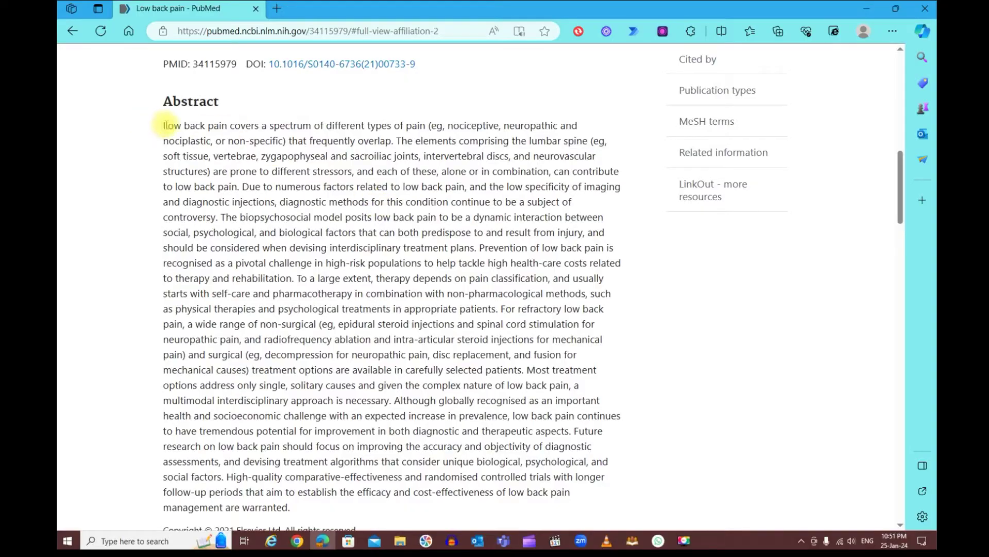
pyautogui.scroll(-2, 432, 255)
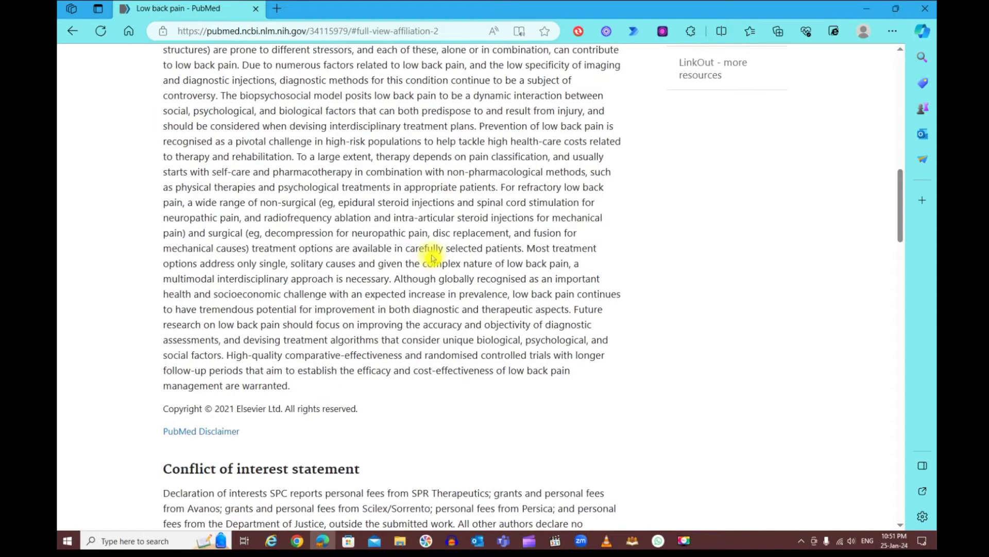
pyautogui.scroll(2, 431, 255)
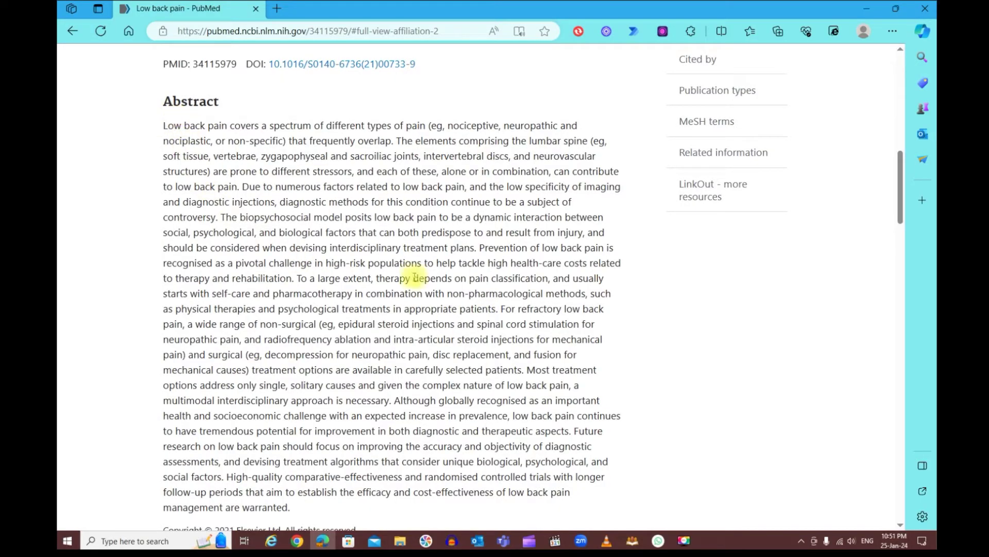
pyautogui.scroll(8, 469, 291)
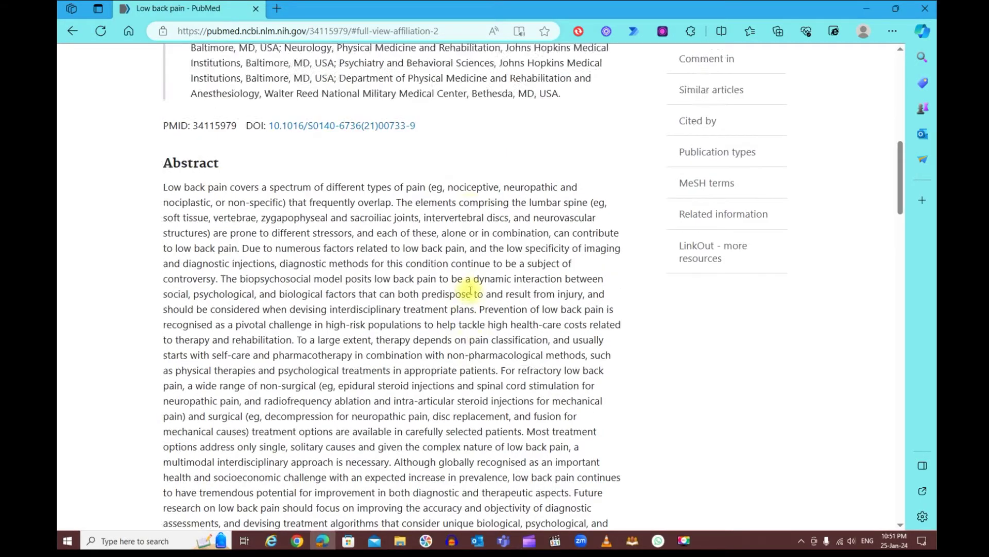
pyautogui.scroll(2, 469, 292)
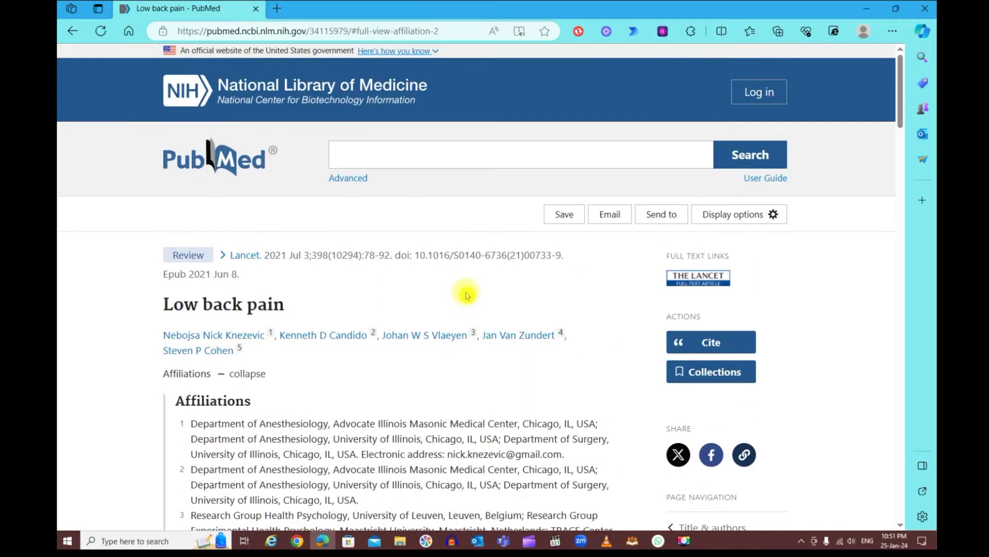
pyautogui.click(74, 33)
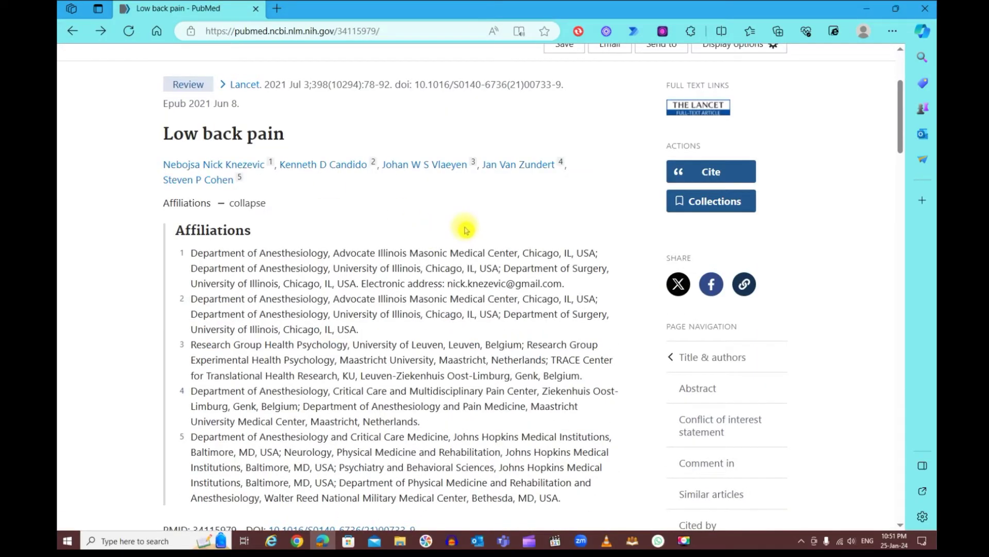
# Return to the search results and open the 'Non-specific low back pain' article
pyautogui.click(72, 35)
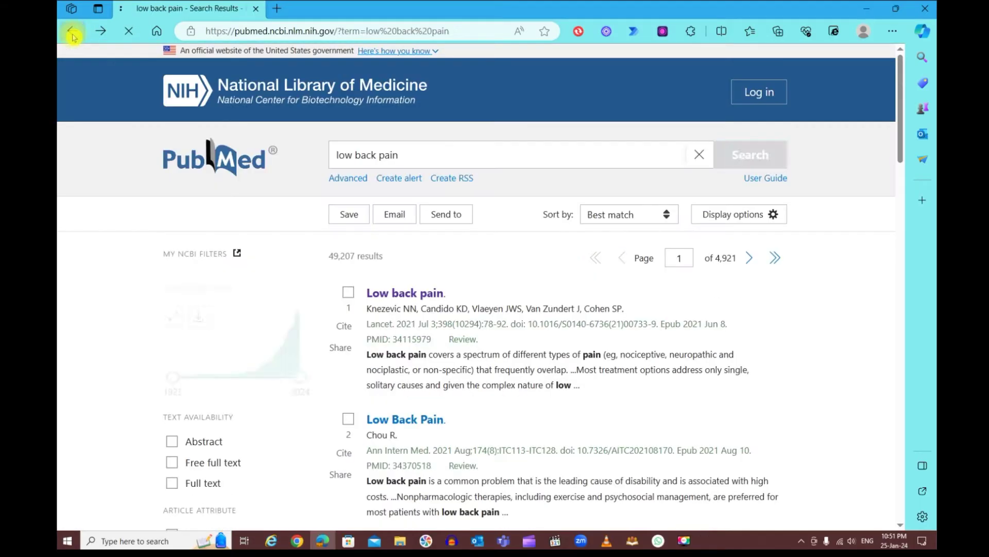
pyautogui.scroll(-3, 461, 309)
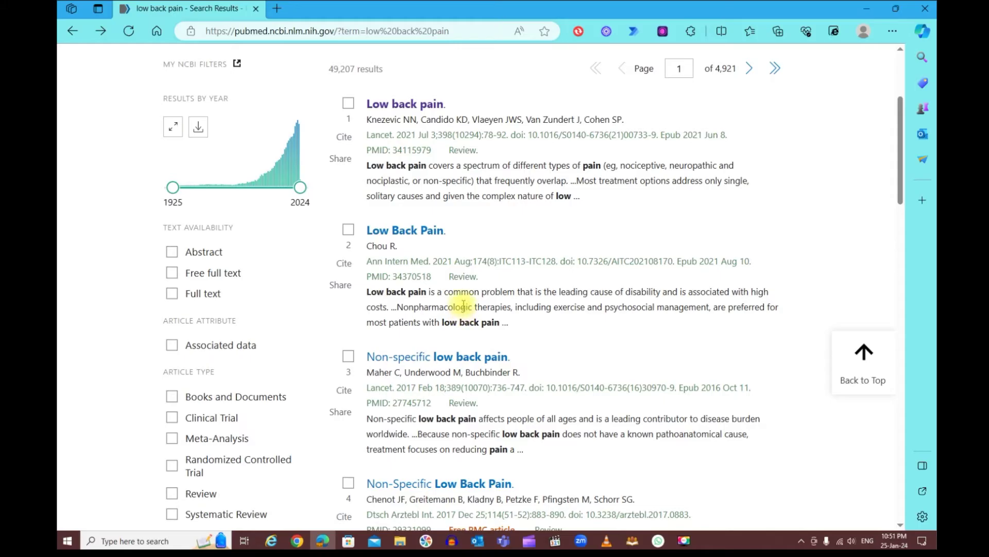
pyautogui.scroll(-2, 377, 248)
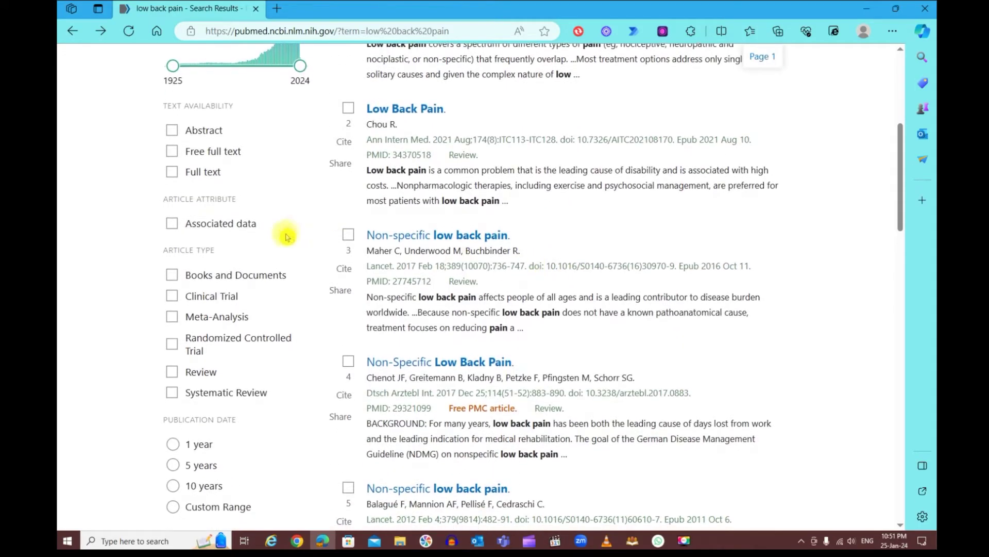
pyautogui.click(442, 238)
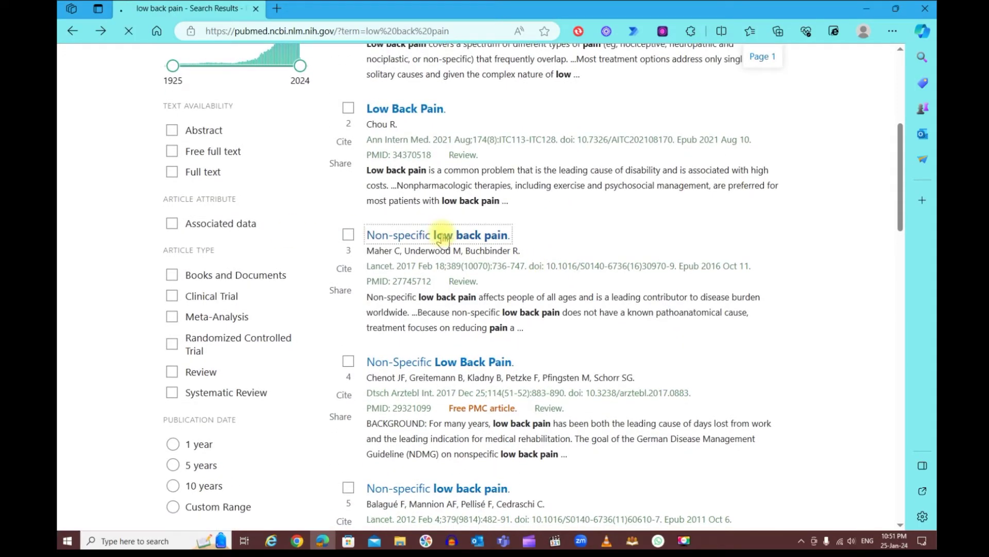
# Expand the affiliations of the 2017 review's three authors (PMID 27745712)
pyautogui.scroll(-1, 456, 262)
pyautogui.scroll(-1, 454, 273)
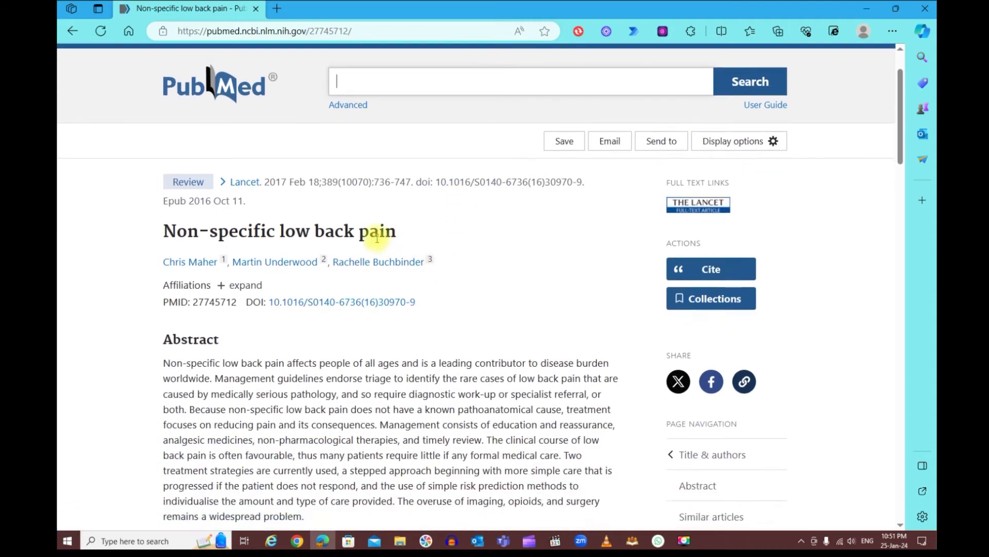
pyautogui.scroll(-1, 386, 229)
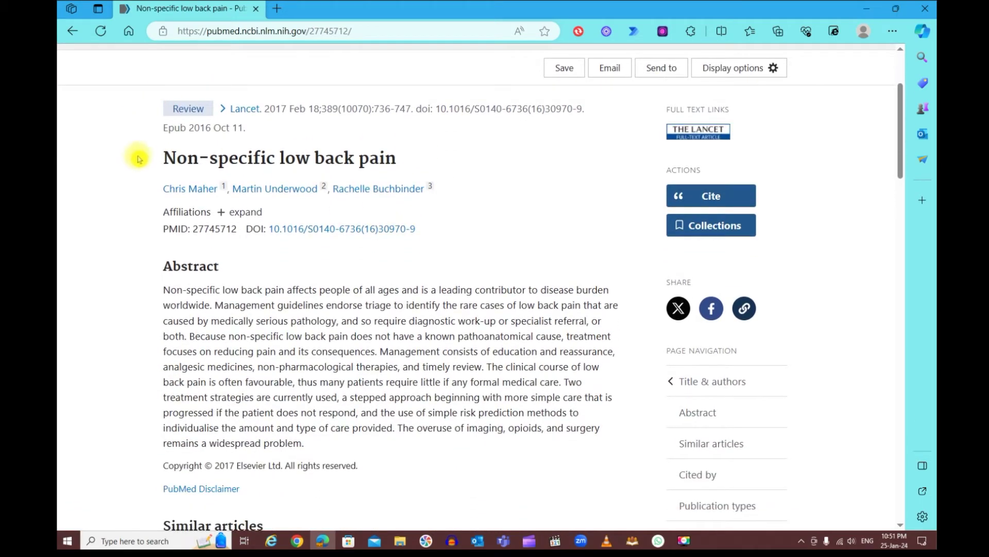
pyautogui.scroll(-1, 86, 185)
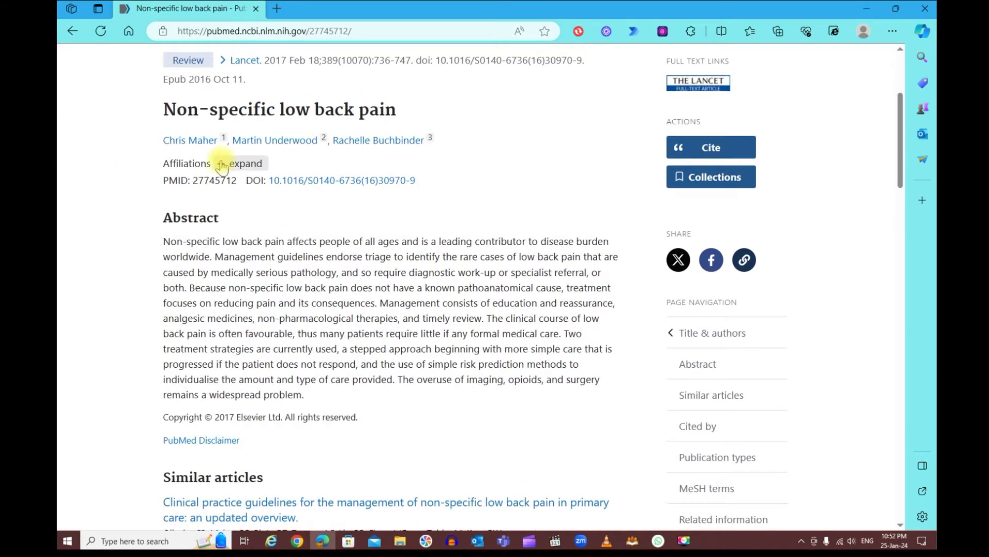
pyautogui.click(220, 164)
pyautogui.scroll(-3, 287, 199)
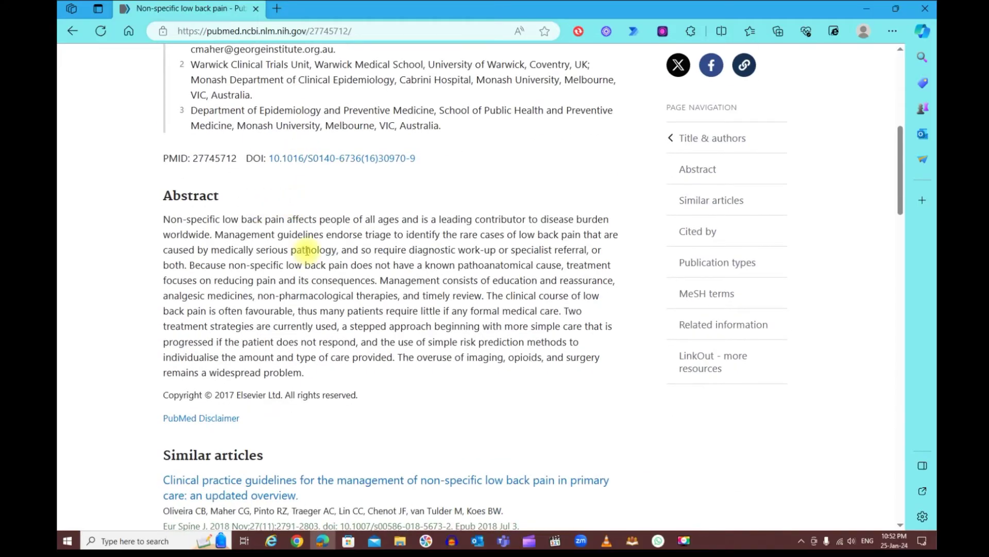
pyautogui.scroll(6, 325, 268)
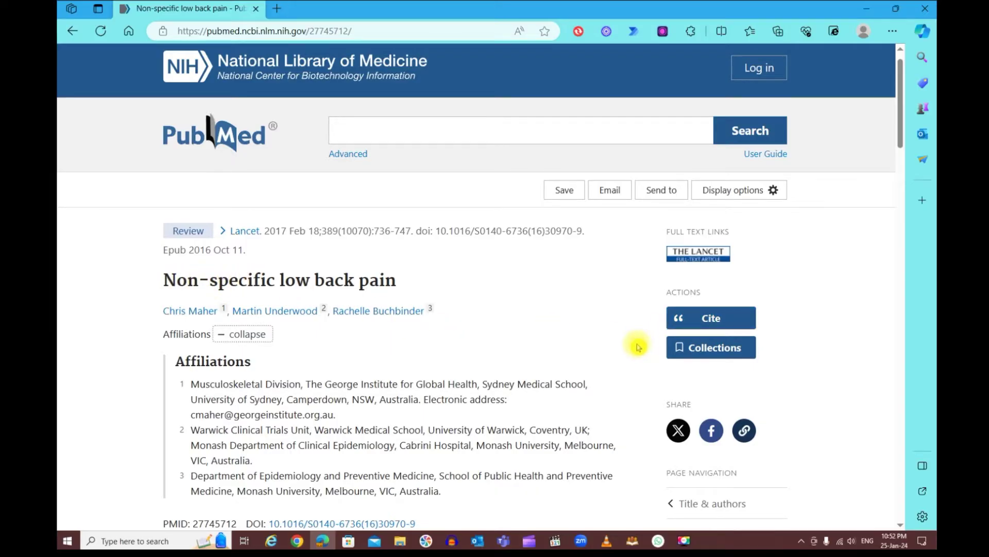
# Switch the article's citation format from NLM to APA and copy it
pyautogui.click(715, 322)
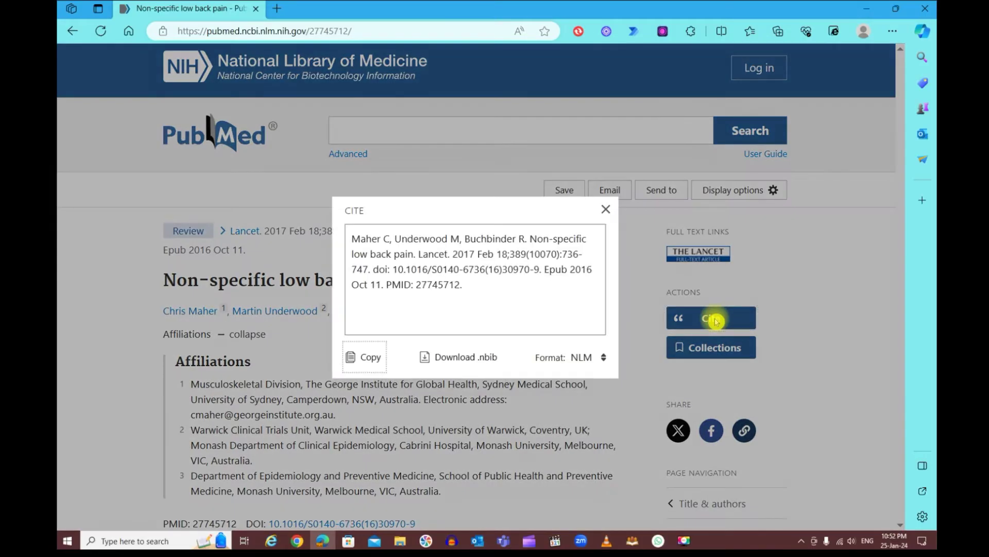
pyautogui.click(604, 358)
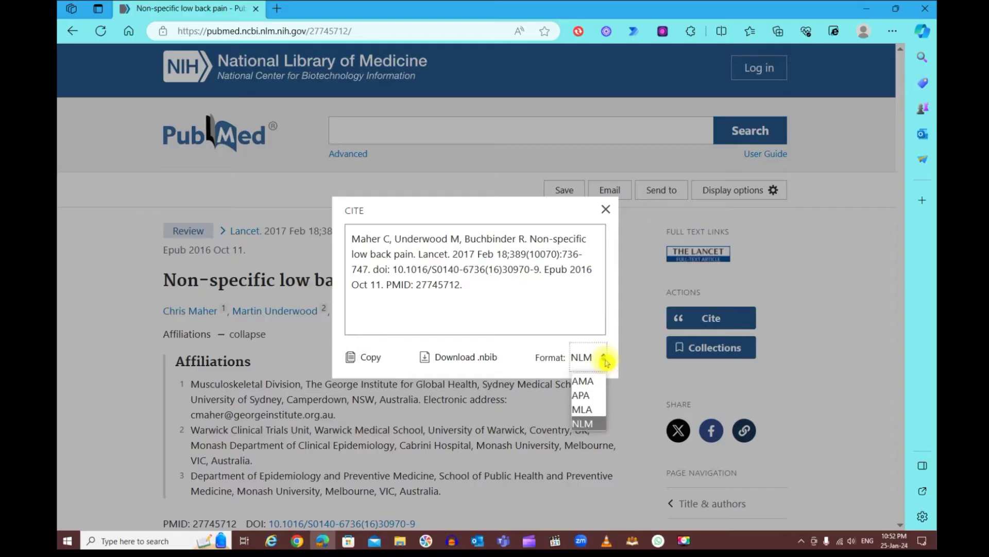
pyautogui.click(582, 395)
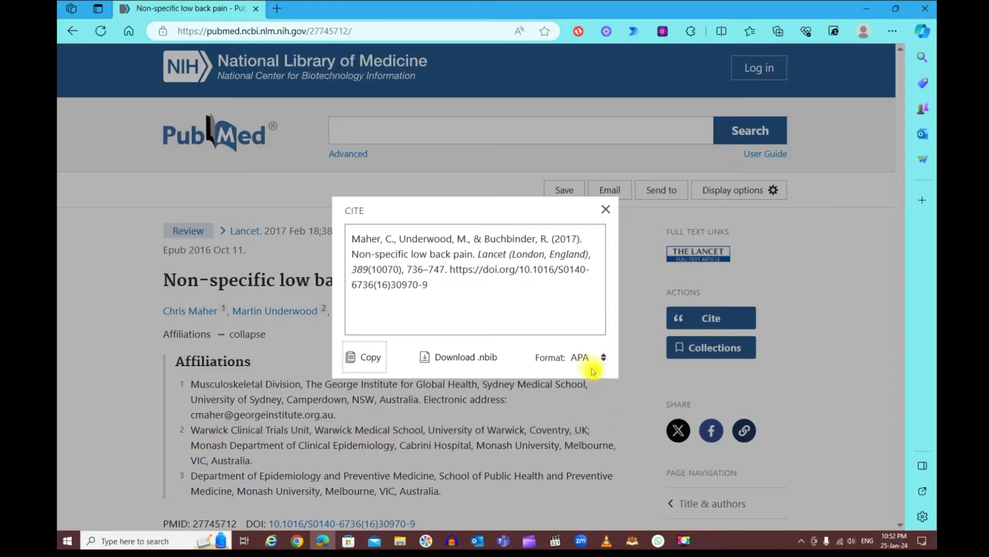
pyautogui.click(367, 354)
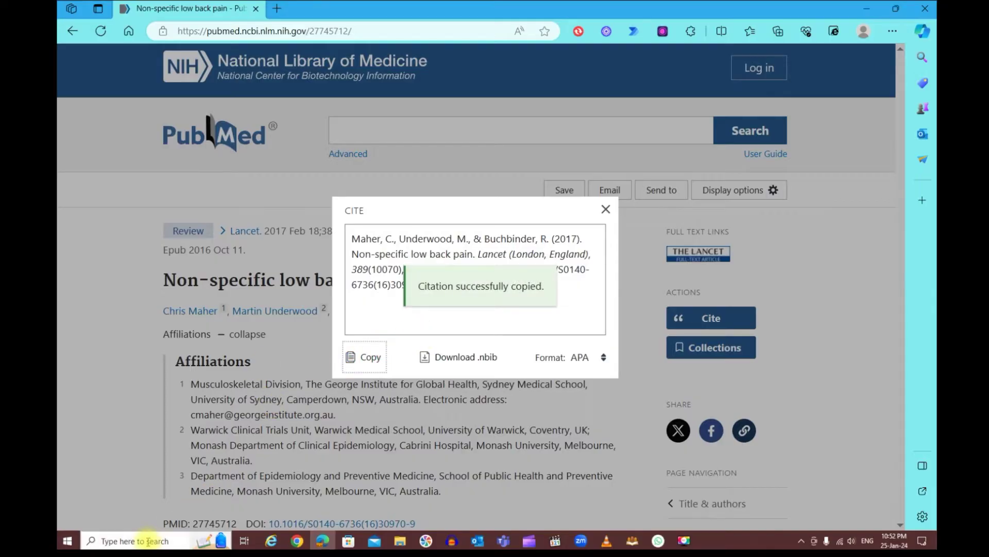
pyautogui.click(143, 540)
# Launch Notepad and paste the APA citation into a new note
pyautogui.write('note')
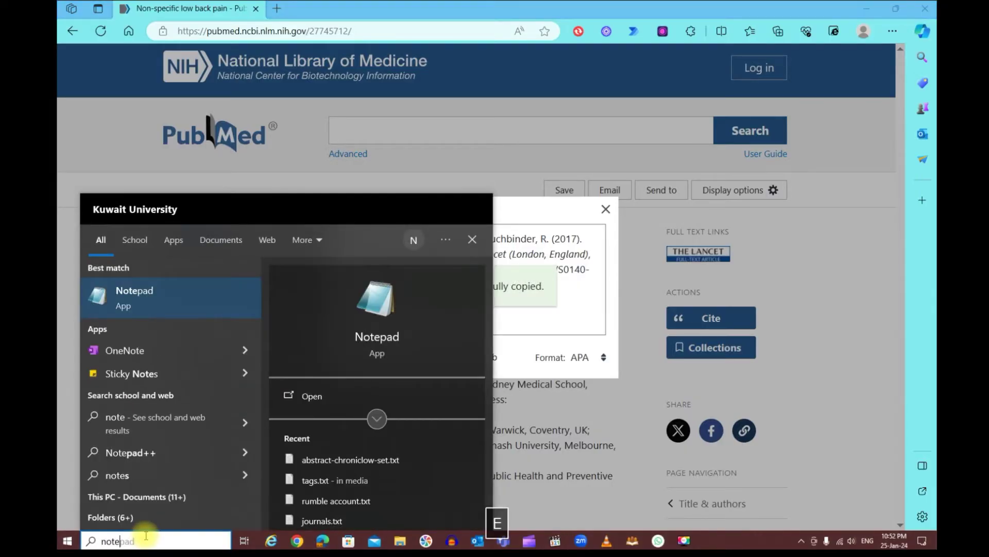
pyautogui.press('Return')
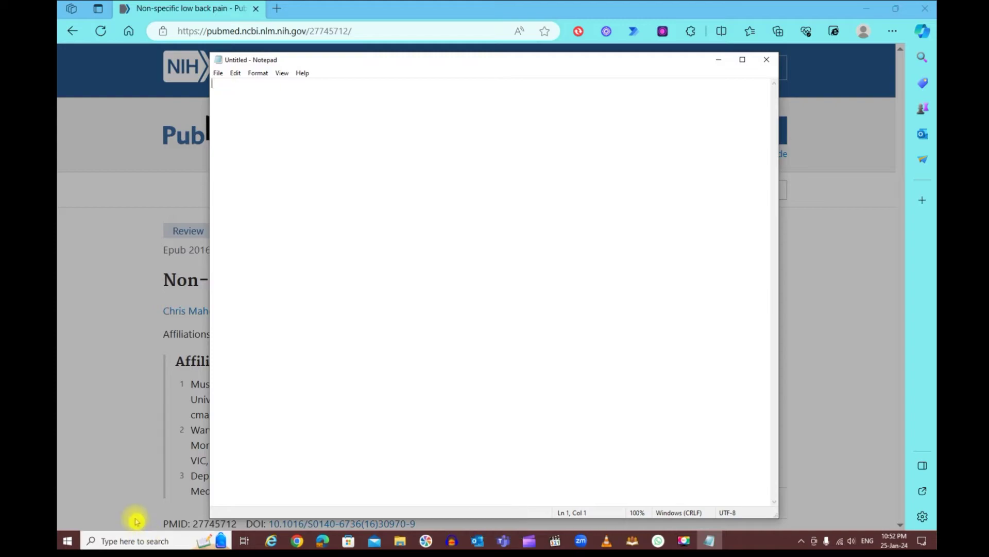
pyautogui.hotkey('ctrl', 'v')
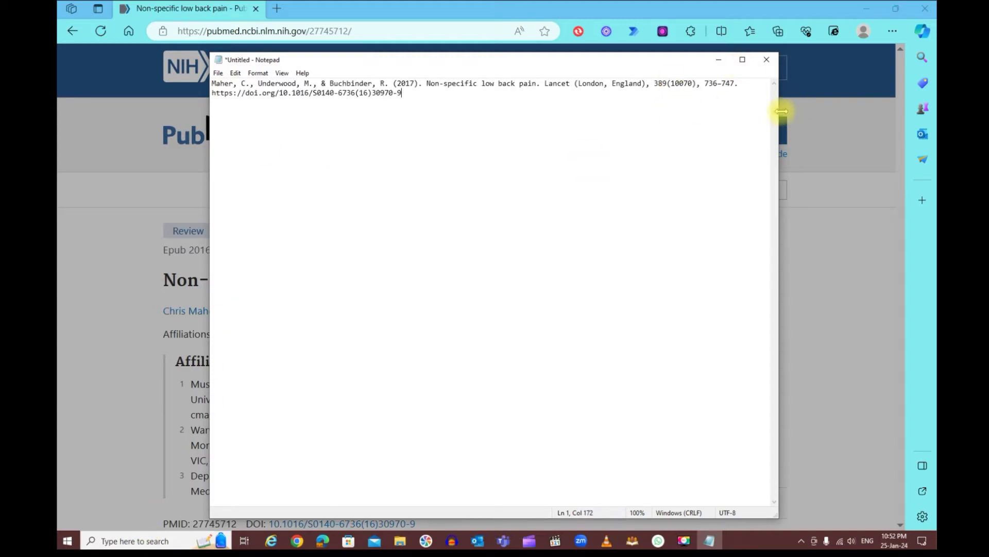
# Close the Cite dialog in PubMed and go back to the low back pain results
pyautogui.click(596, 15)
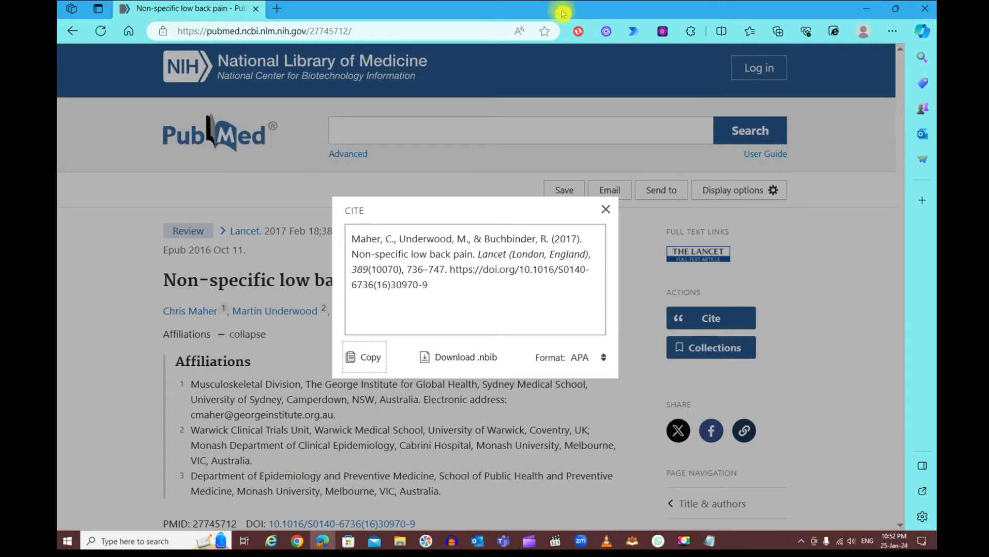
pyautogui.click(606, 210)
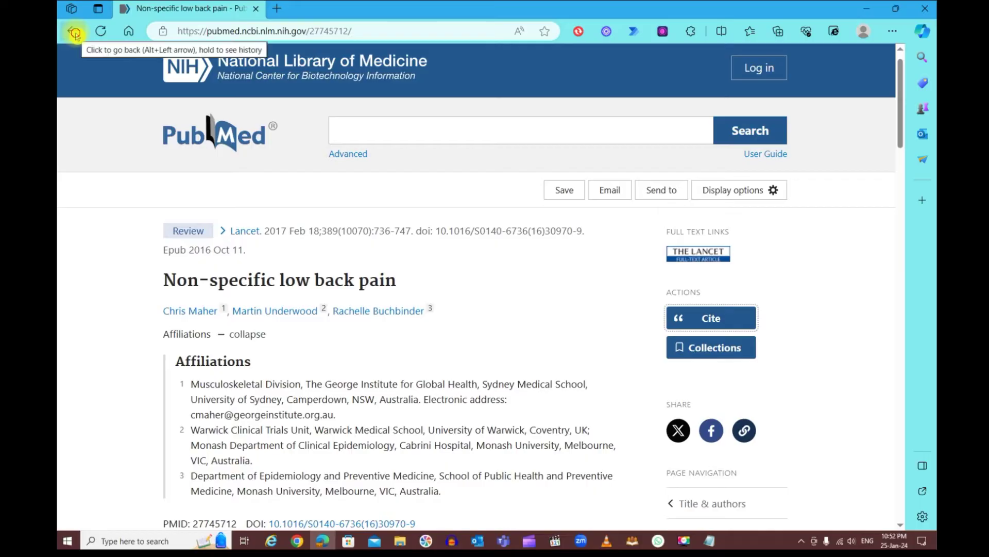
pyautogui.click(73, 32)
pyautogui.scroll(-8, 92, 115)
pyautogui.scroll(3, 127, 176)
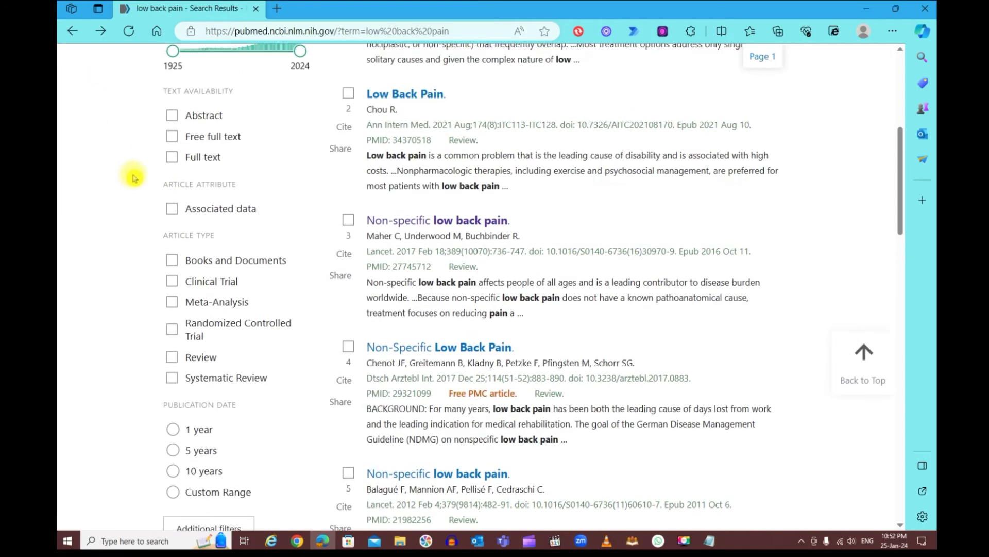
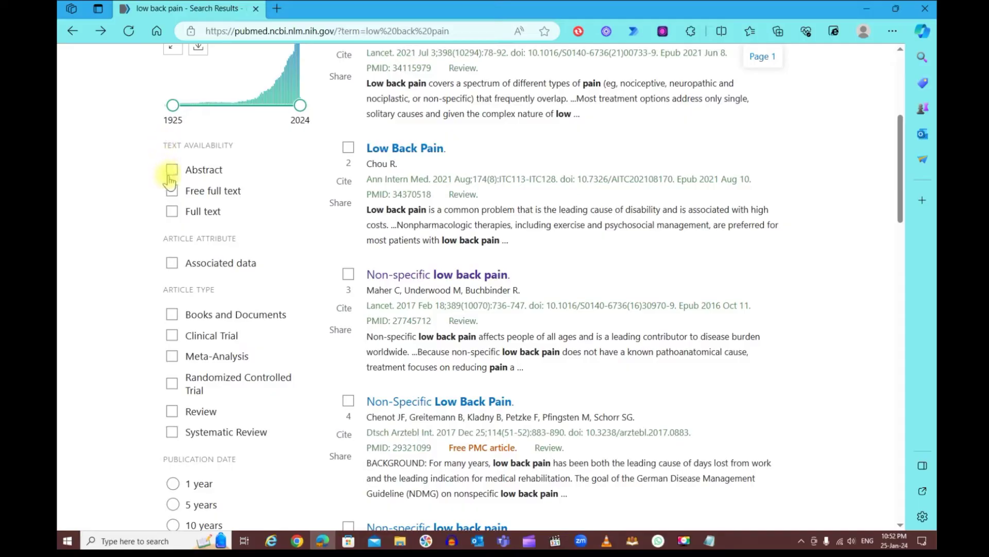
# Filter the low back pain results to articles that have an abstract
pyautogui.scroll(-1, 511, 353)
pyautogui.scroll(-1, 510, 352)
pyautogui.scroll(3, 505, 340)
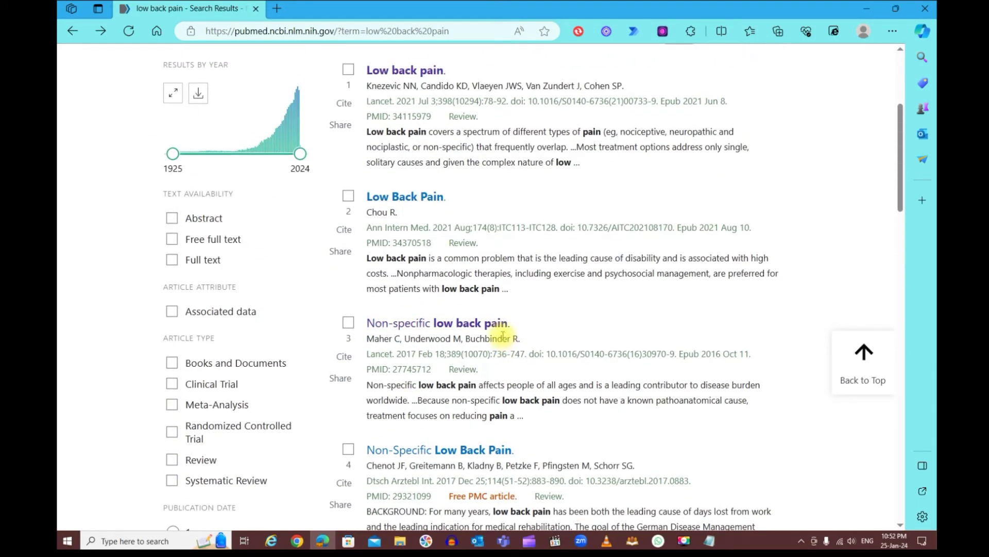
pyautogui.scroll(1, 500, 335)
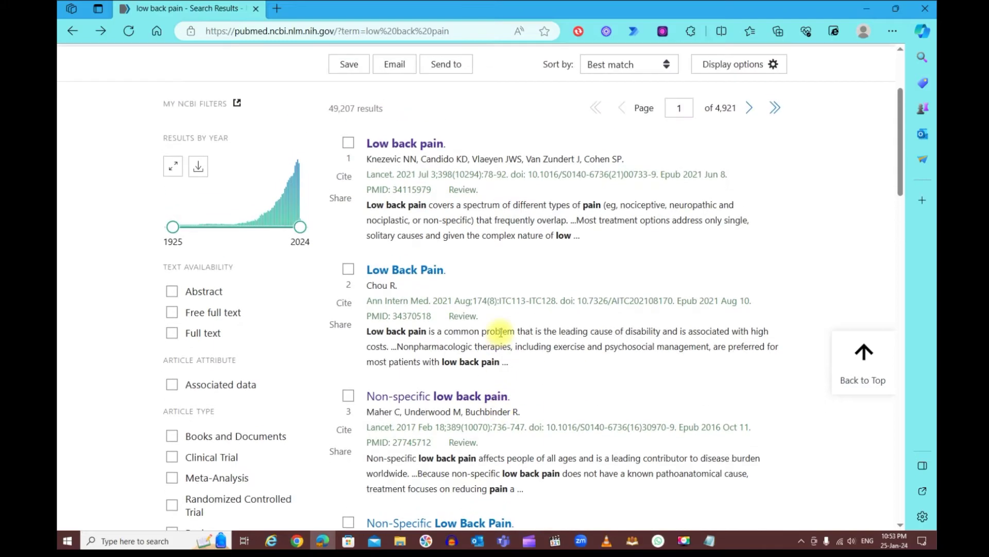
pyautogui.scroll(1, 500, 311)
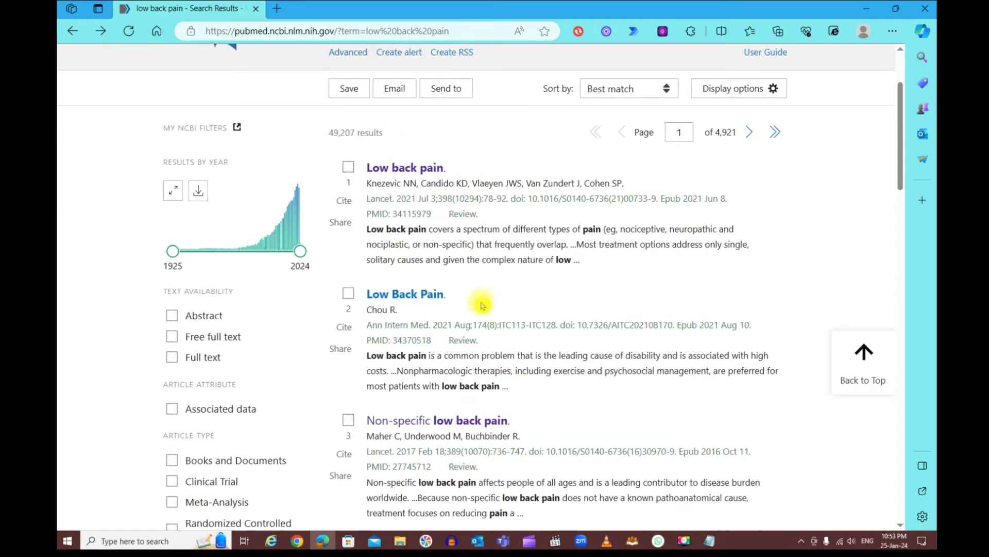
pyautogui.click(172, 316)
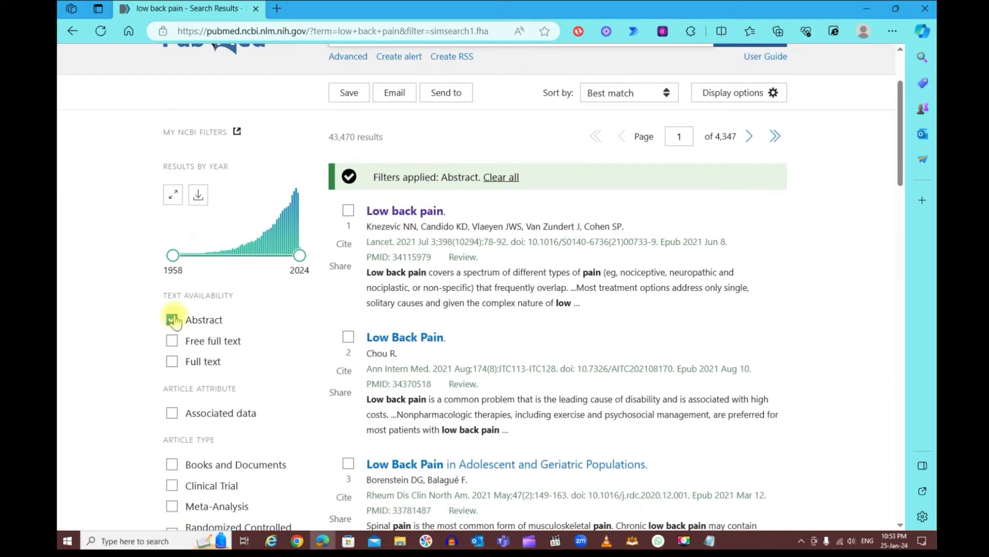
# Highlight the 43,470 results count twice, clearing the highlight each time
pyautogui.moveTo(329, 138); pyautogui.dragTo(342, 138)
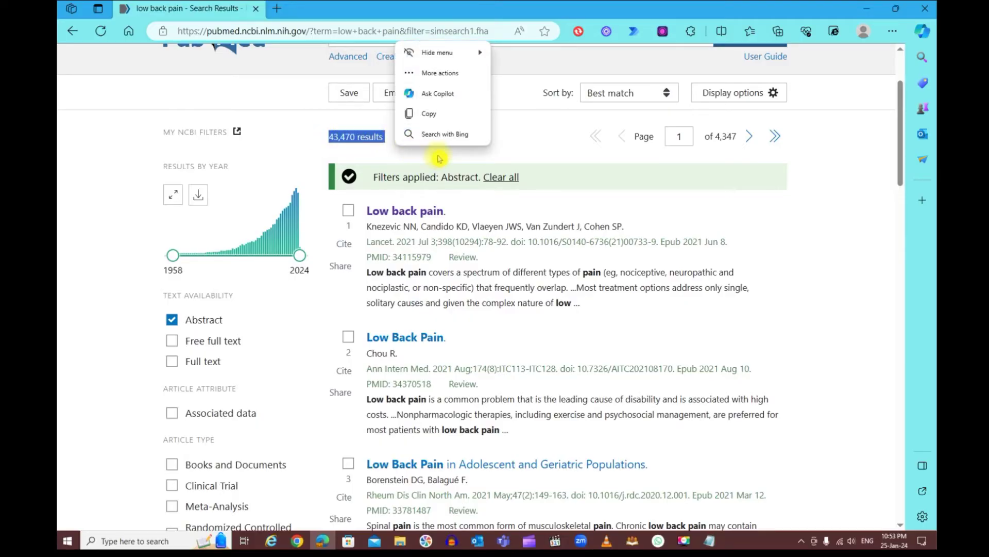
pyautogui.click(437, 175)
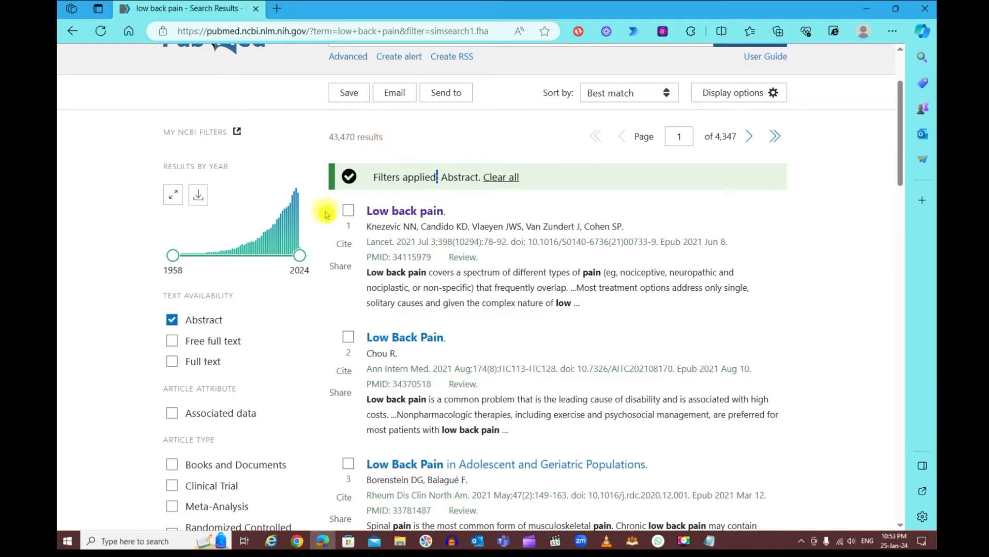
pyautogui.scroll(2, 390, 140)
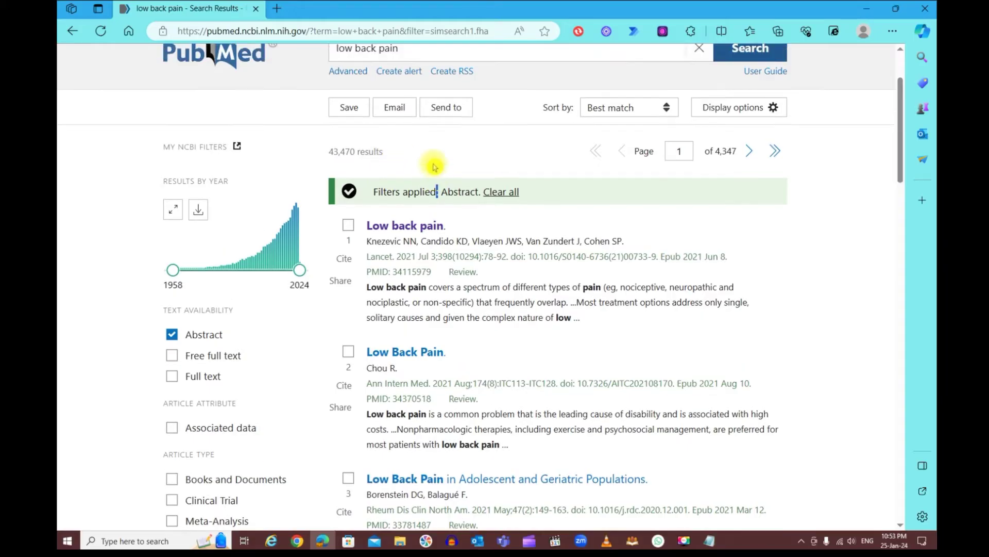
pyautogui.scroll(-1, 398, 184)
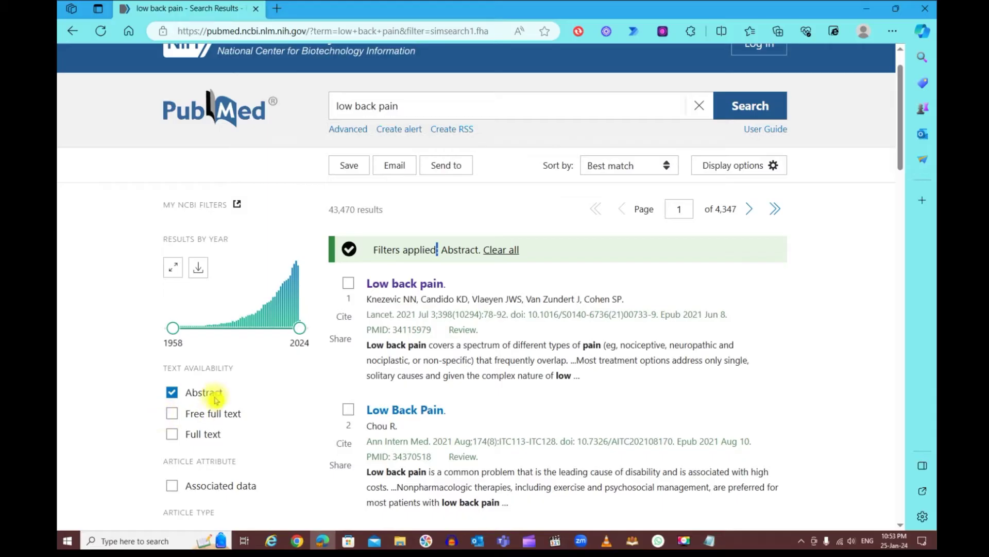
pyautogui.scroll(-2, 217, 395)
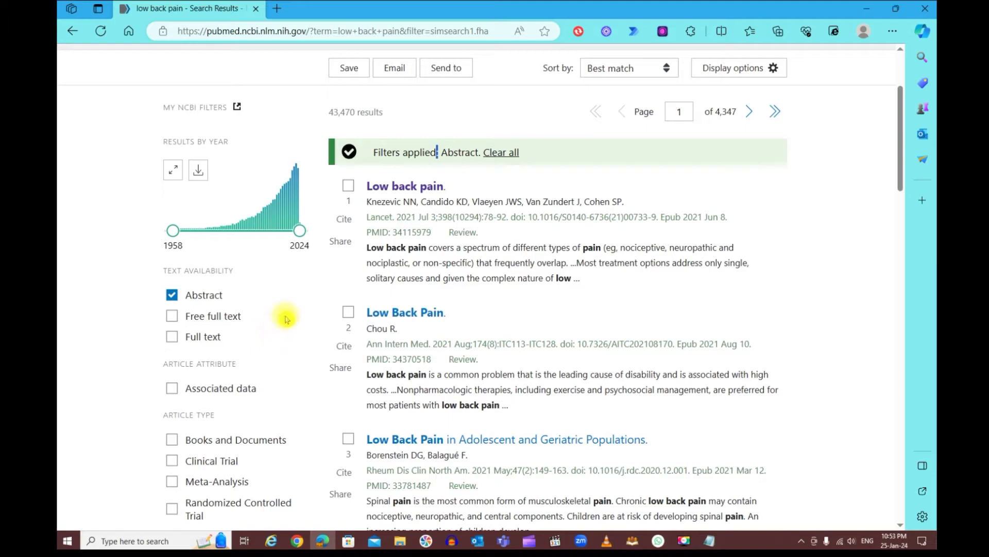
pyautogui.moveTo(381, 112); pyautogui.dragTo(332, 112)
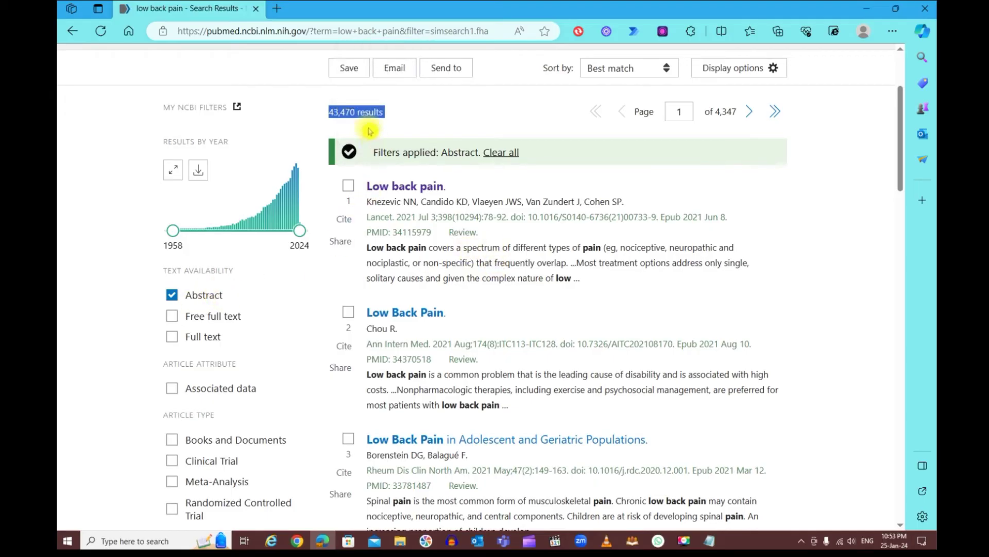
pyautogui.click(380, 118)
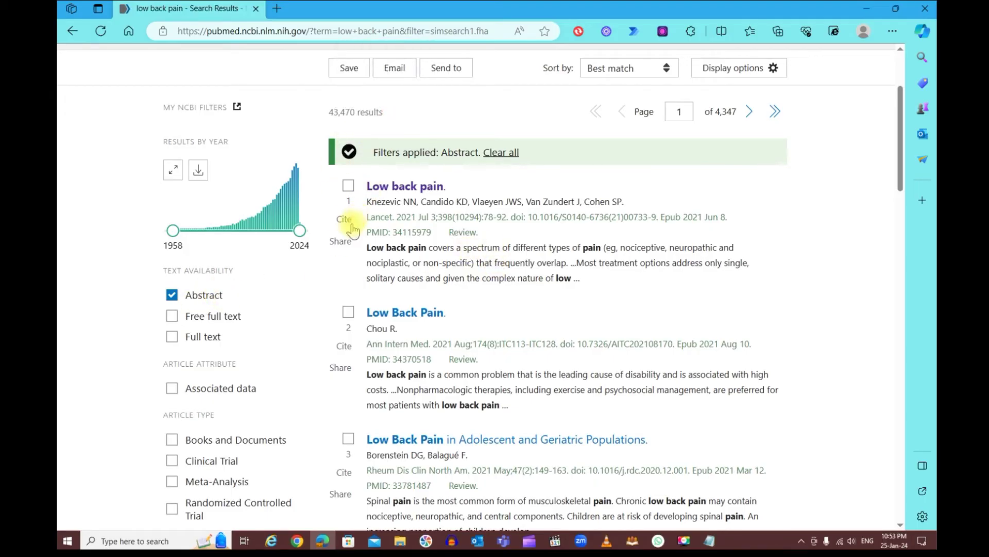
# Limit the results to publications from the last 5 years
pyautogui.scroll(-3, 342, 222)
pyautogui.scroll(-2, 340, 232)
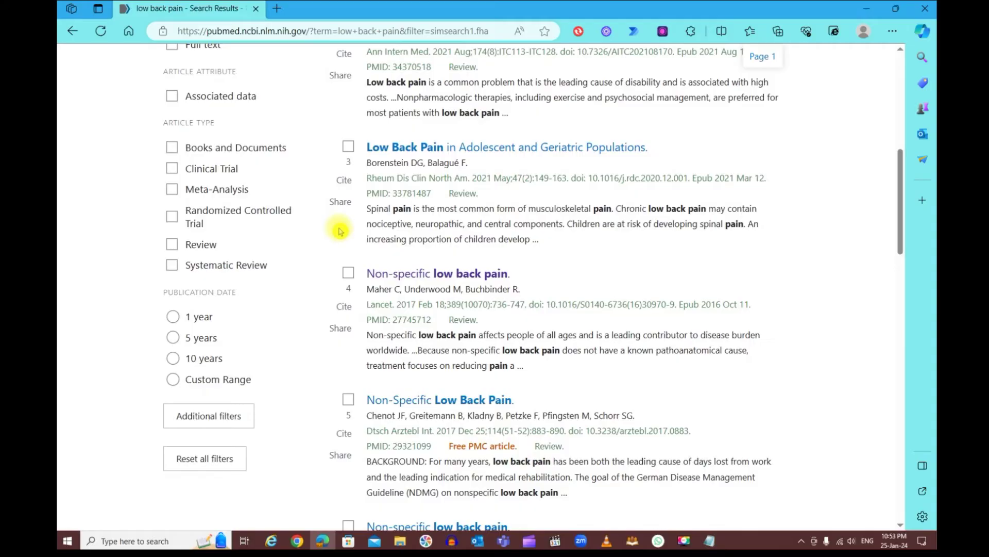
pyautogui.scroll(-2, 340, 231)
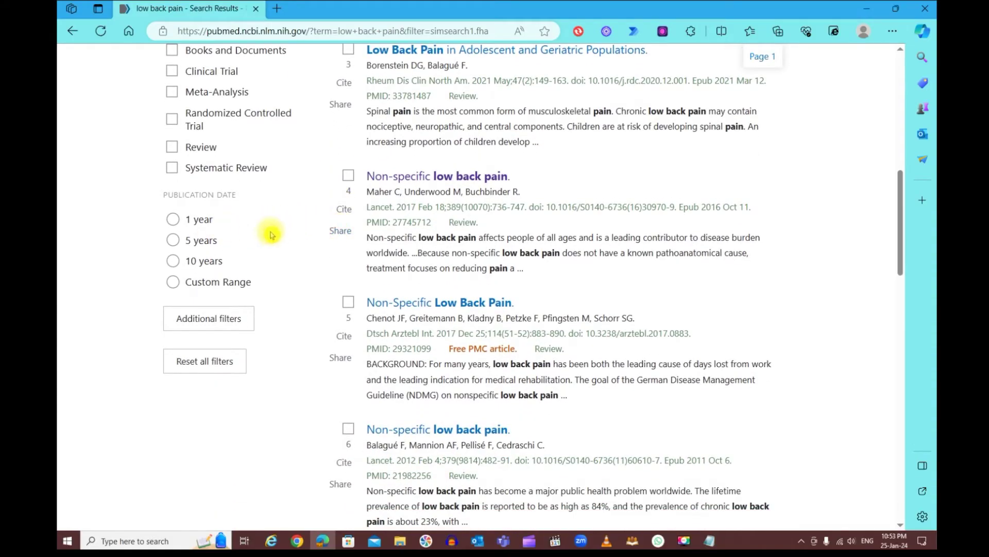
pyautogui.click(173, 241)
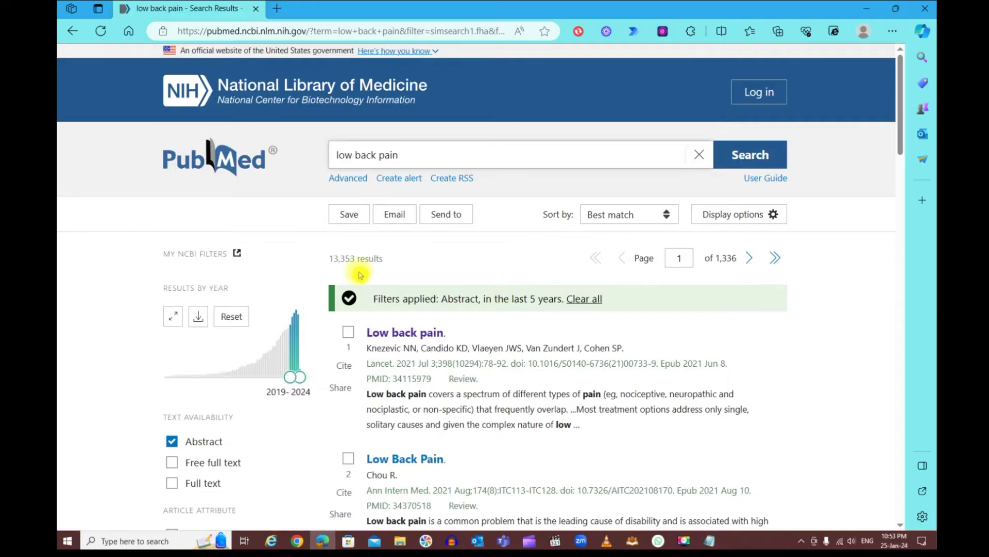
# In Additional filters, add Humans as a species filter and open the Language choices
pyautogui.scroll(-8, 379, 271)
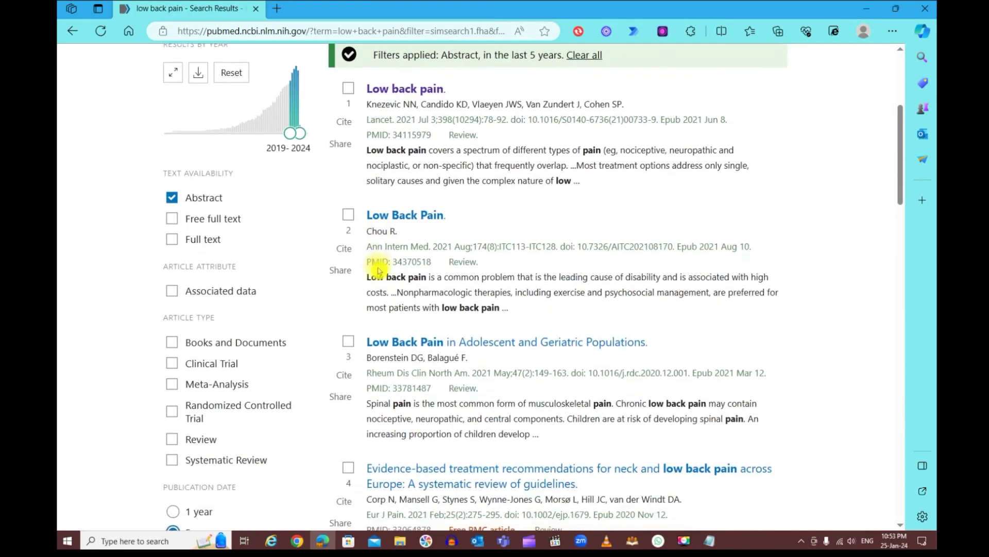
pyautogui.scroll(-3, 379, 273)
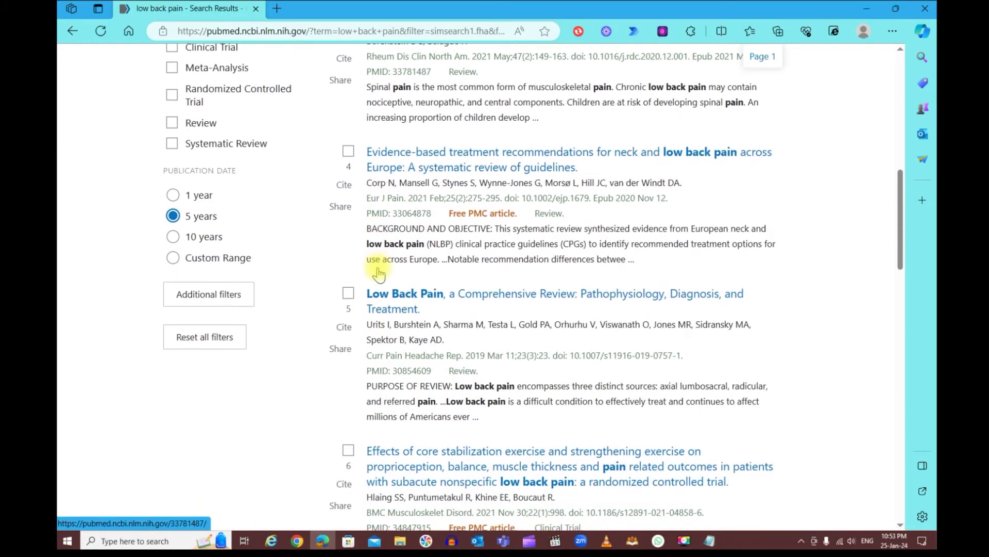
pyautogui.scroll(3, 379, 273)
pyautogui.scroll(-4, 379, 273)
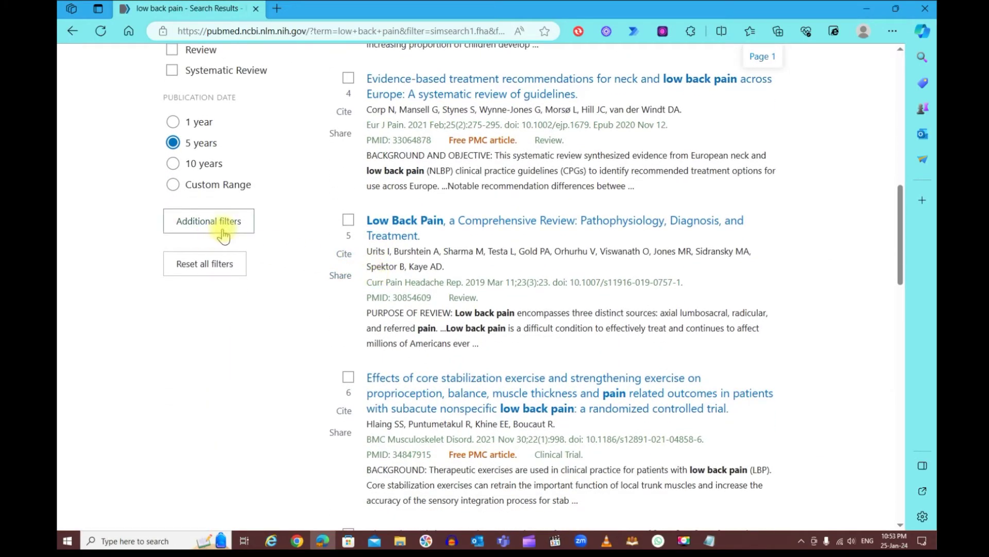
pyautogui.click(209, 222)
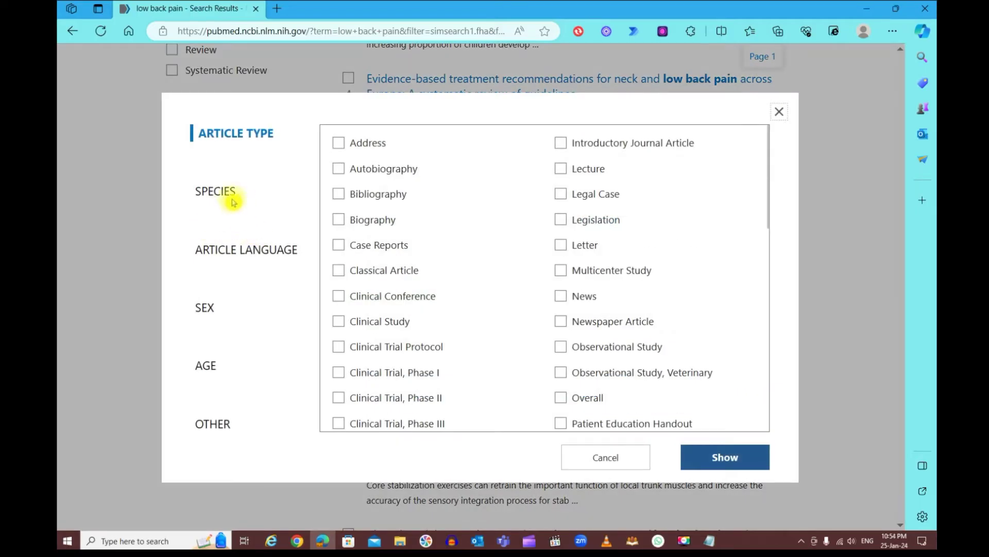
pyautogui.click(238, 191)
pyautogui.click(340, 145)
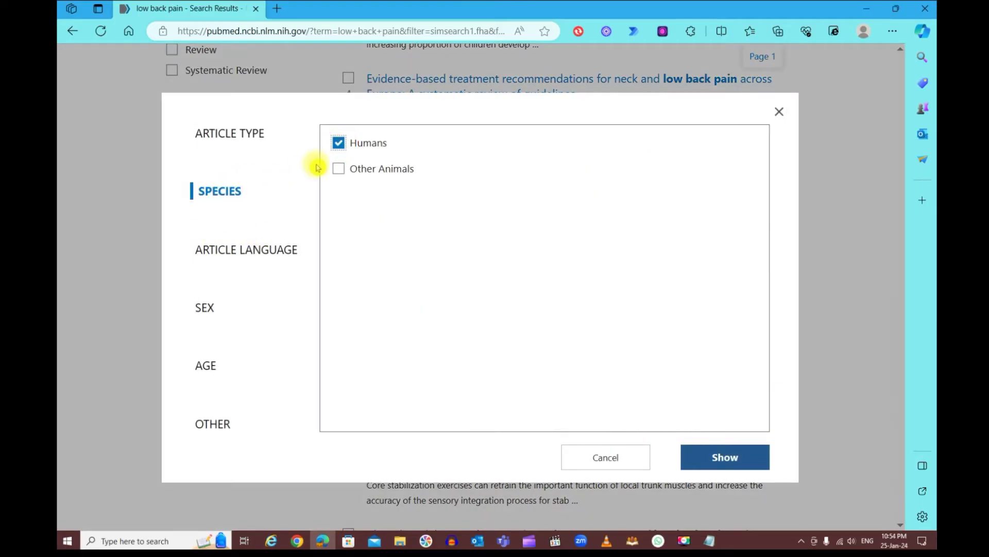
pyautogui.click(233, 253)
pyautogui.scroll(-2, 442, 267)
pyautogui.scroll(-2, 442, 267)
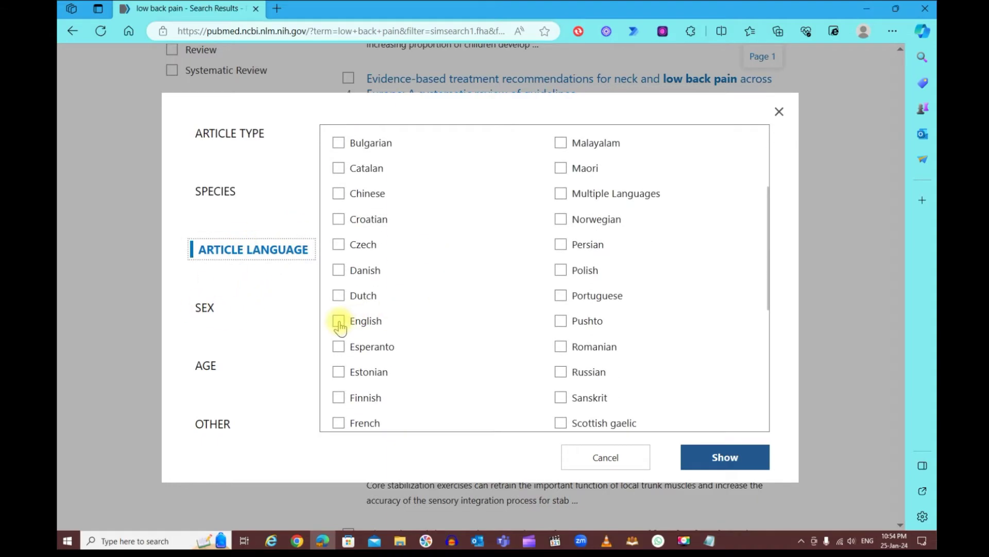
# Add the child age groups, from Child: birth-18 years through Adolescent: 13-18 years
pyautogui.click(210, 368)
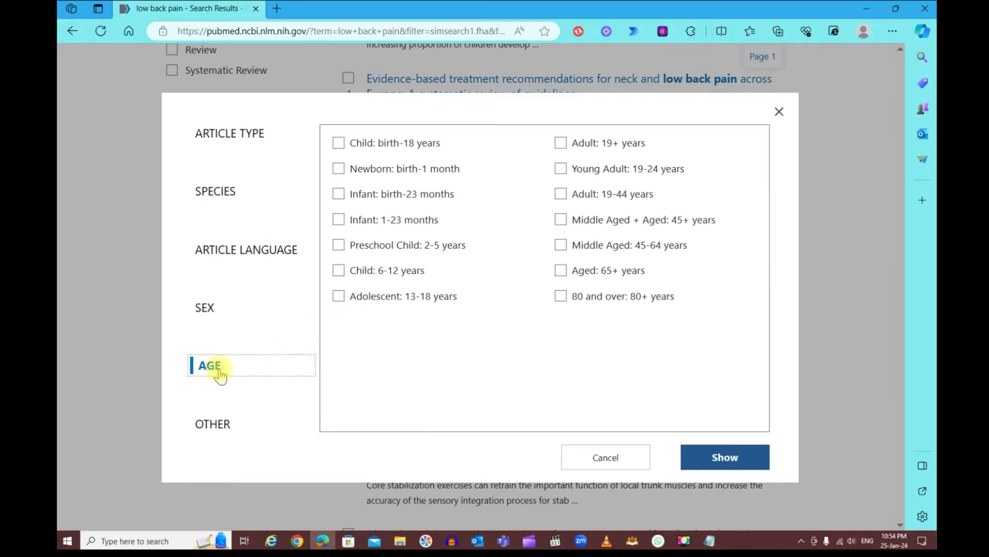
pyautogui.click(338, 143)
pyautogui.click(339, 193)
pyautogui.click(339, 220)
pyautogui.click(338, 245)
pyautogui.click(339, 270)
pyautogui.click(338, 296)
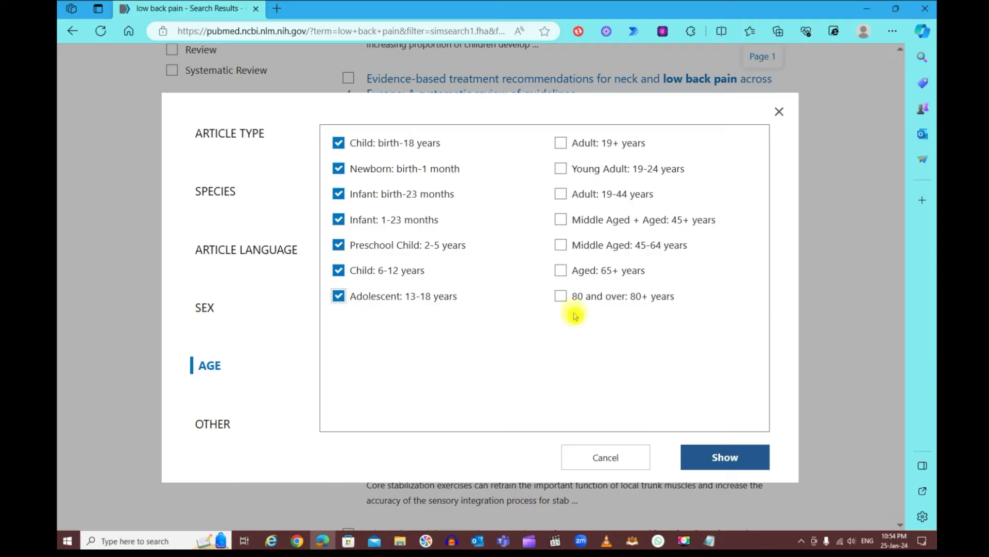
# Add the adult age groups, from 80 and over to Adult: 19+ years, and apply the filters
pyautogui.click(561, 295)
pyautogui.click(561, 270)
pyautogui.click(560, 245)
pyautogui.click(561, 220)
pyautogui.click(561, 194)
pyautogui.click(562, 146)
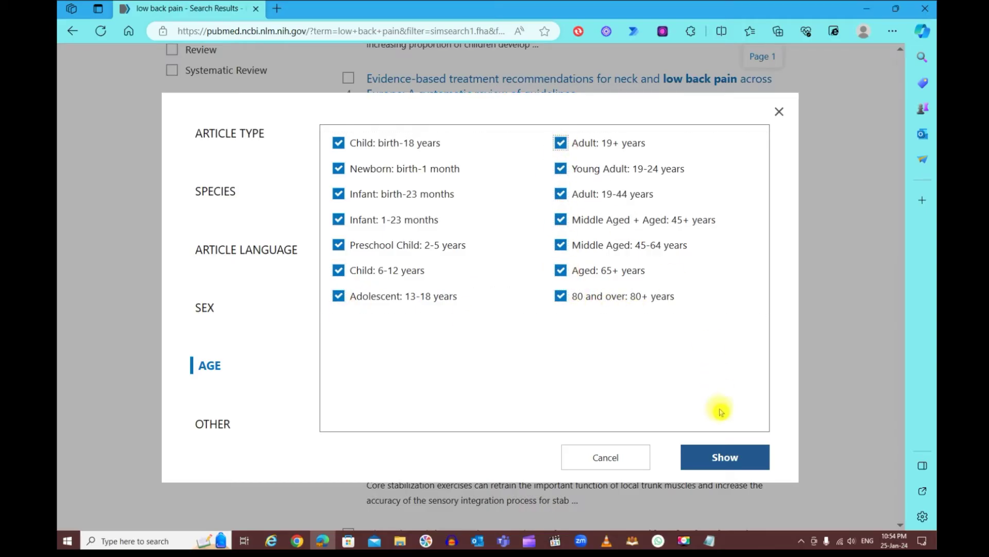
pyautogui.click(720, 460)
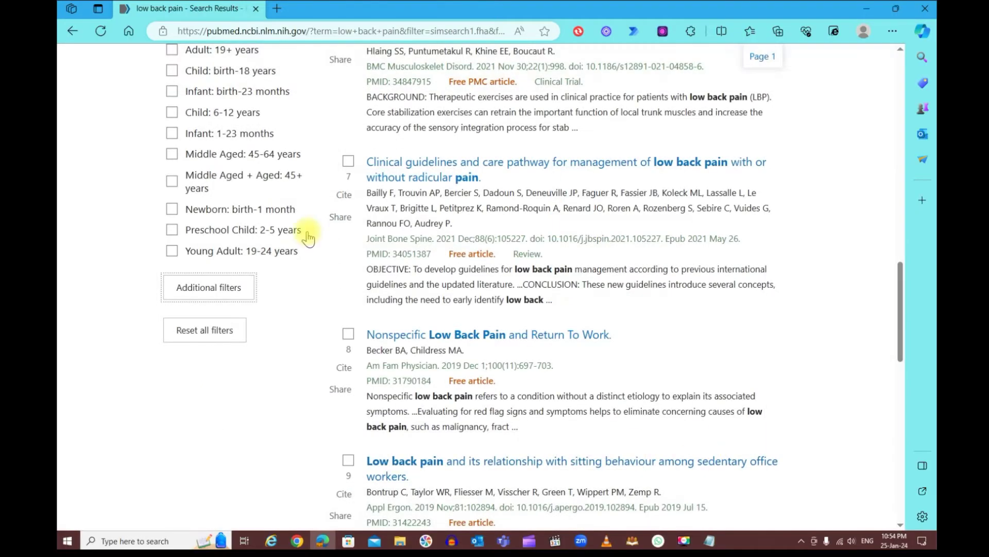
pyautogui.scroll(3, 306, 270)
pyautogui.scroll(4, 306, 272)
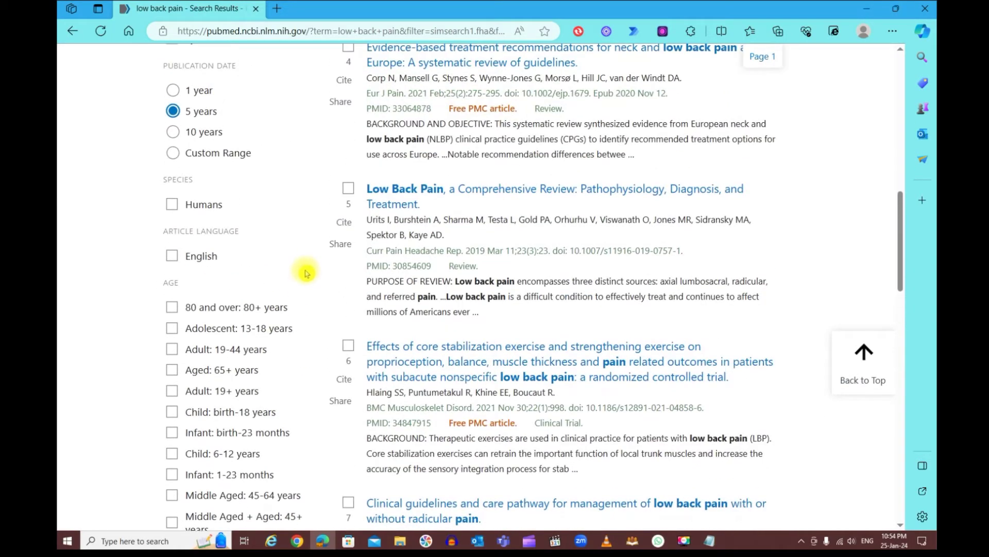
pyautogui.click(172, 206)
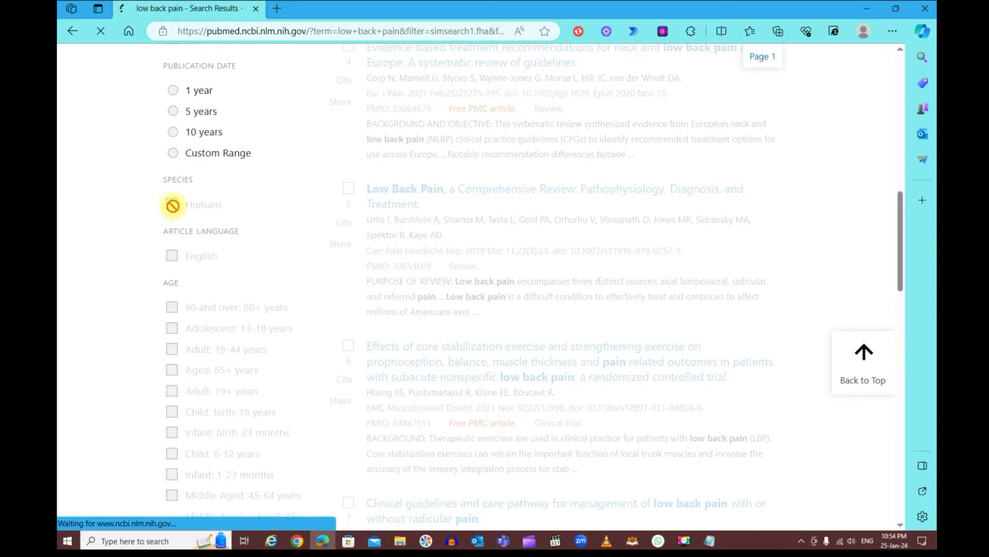
pyautogui.scroll(-9, 172, 203)
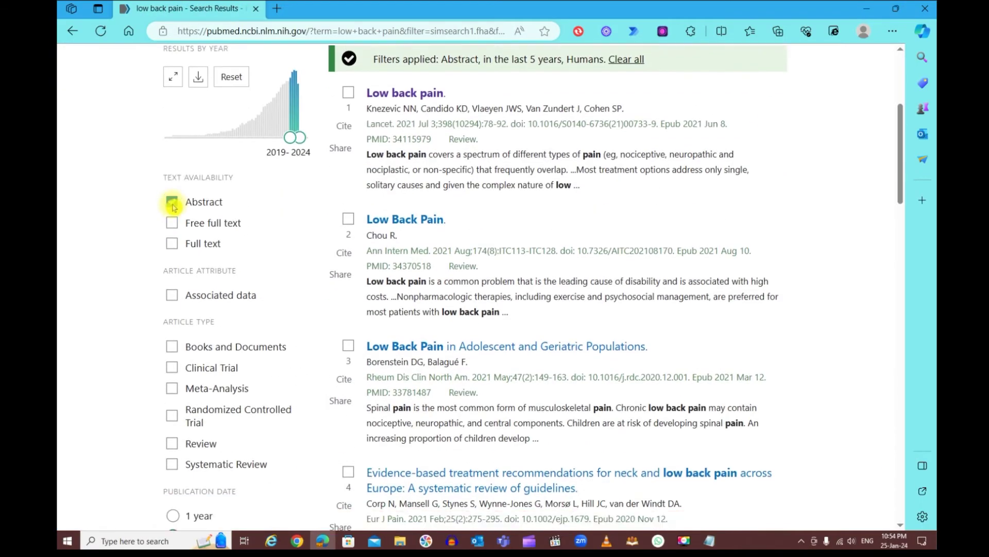
pyautogui.scroll(-3, 172, 203)
pyautogui.click(172, 311)
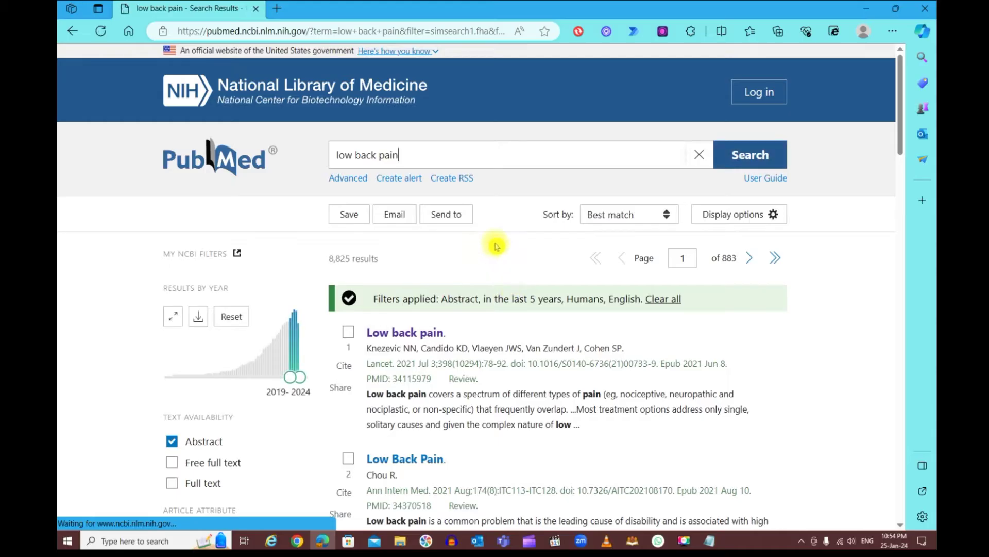
pyautogui.moveTo(330, 260); pyautogui.dragTo(393, 260)
pyautogui.click(425, 262)
pyautogui.scroll(-10, 429, 273)
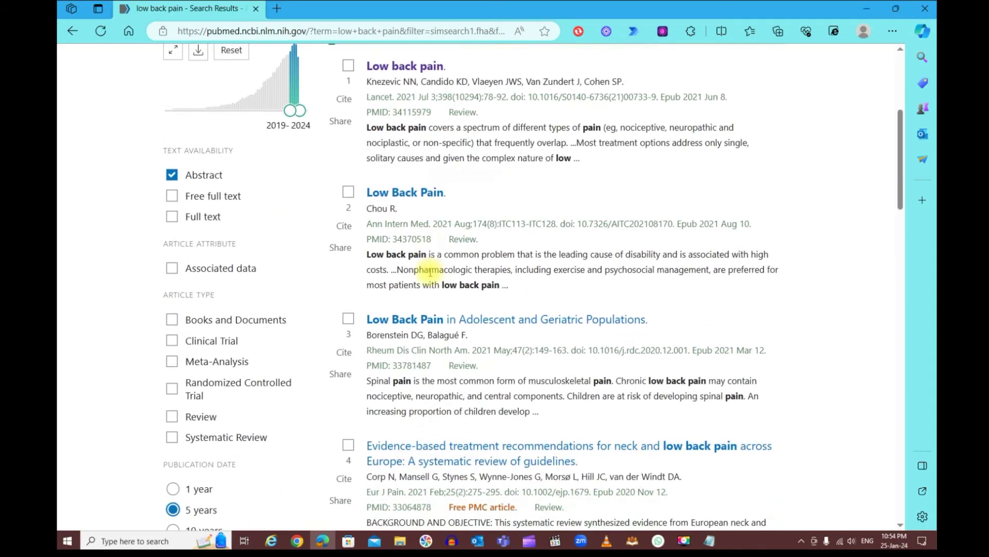
pyautogui.scroll(-6, 429, 272)
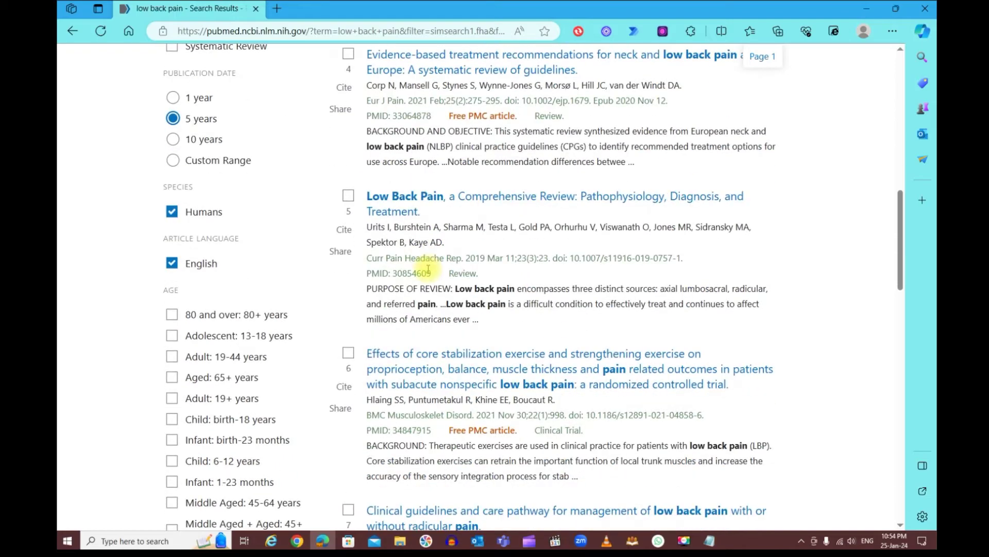
pyautogui.moveTo(898, 277); pyautogui.dragTo(893, 112)
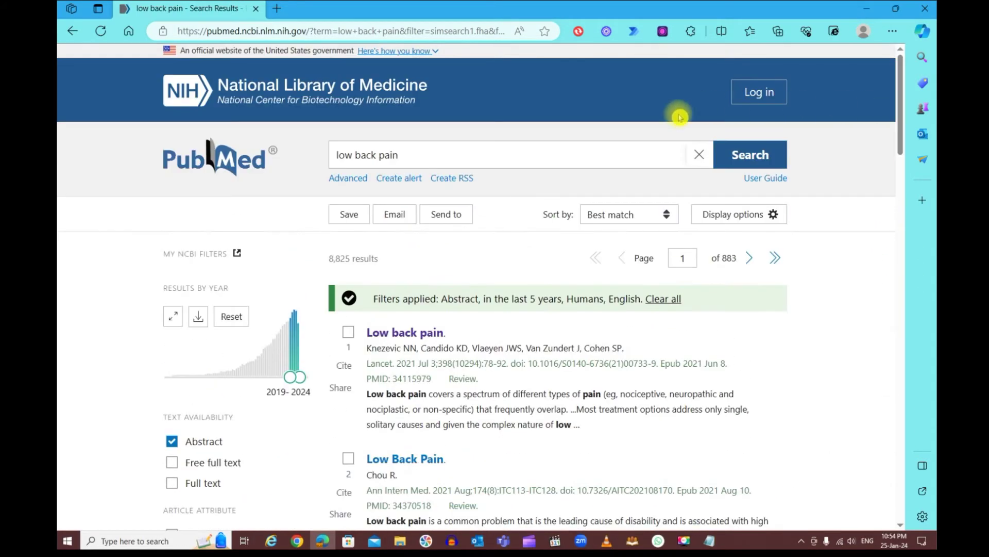
pyautogui.click(445, 154)
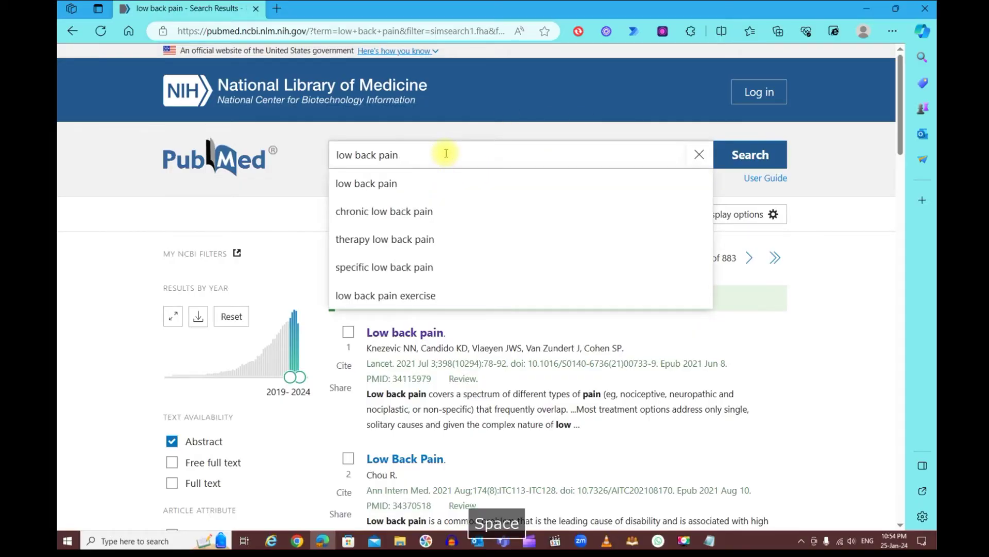
# Refine the search to 'low back pain Kuwait', leaving 5 results, and open Send to
pyautogui.write('Kuwait')
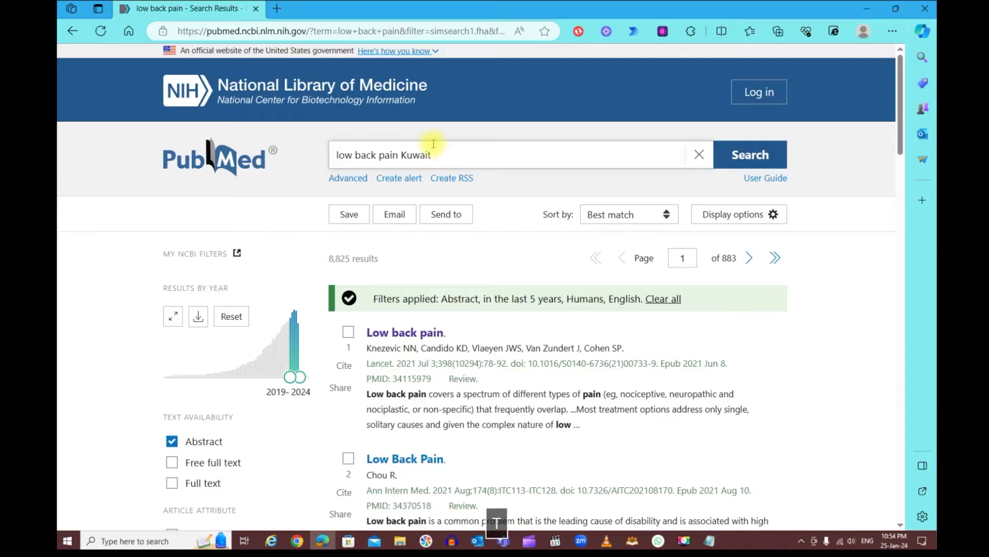
pyautogui.click(749, 158)
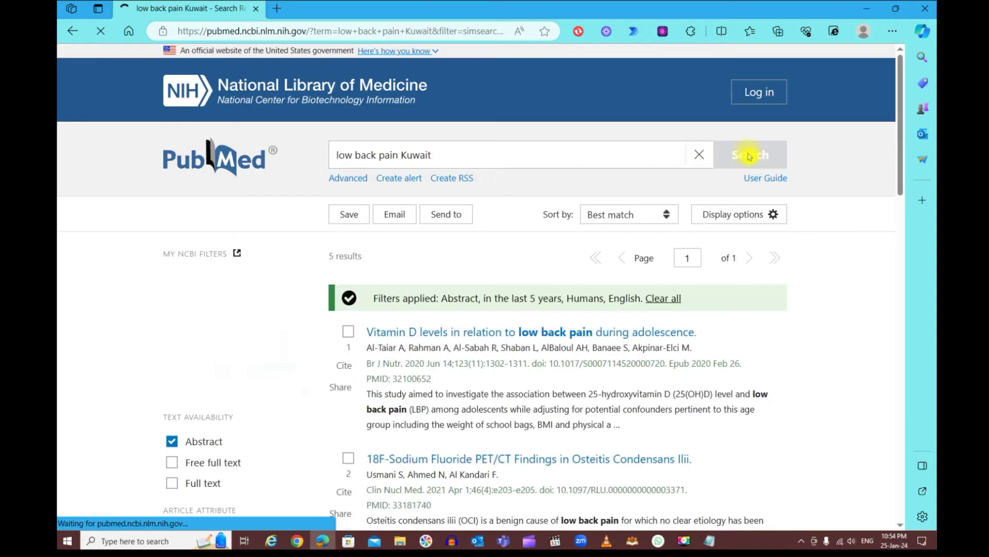
pyautogui.scroll(-2, 737, 214)
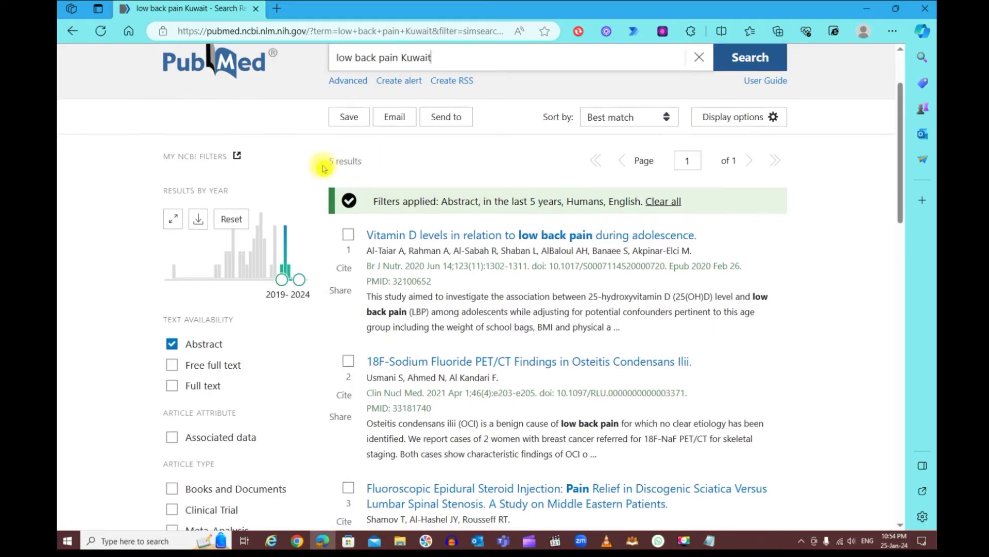
pyautogui.scroll(-2, 475, 232)
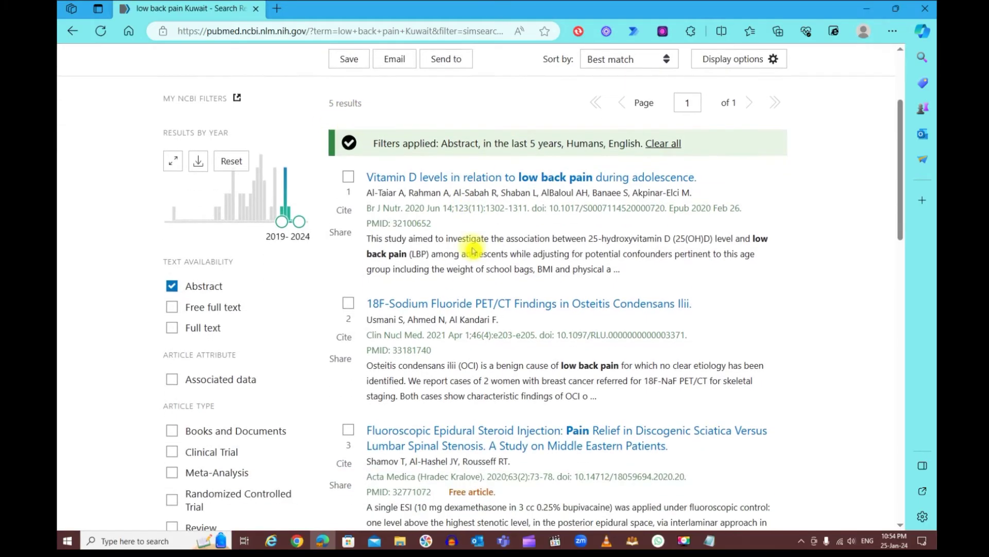
pyautogui.scroll(-4, 474, 248)
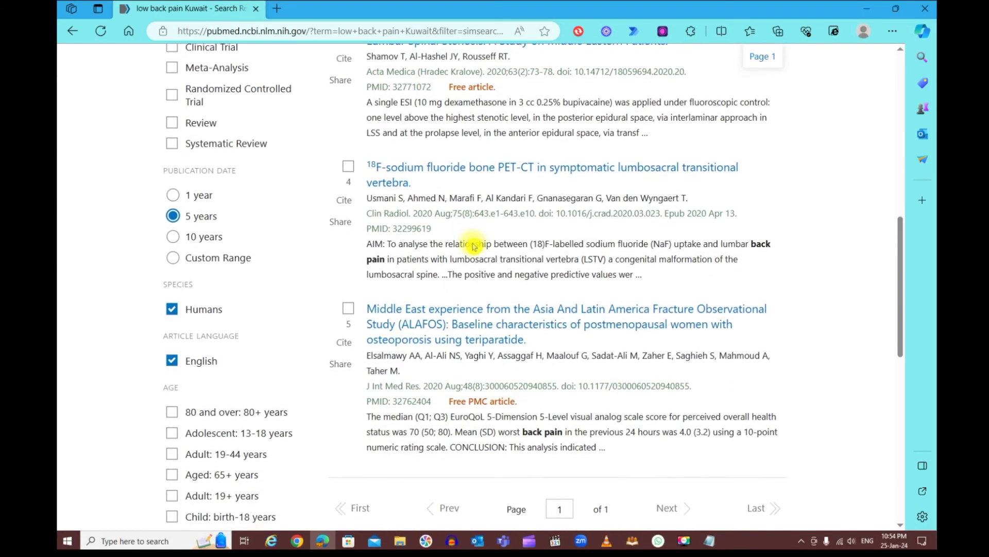
pyautogui.scroll(6, 473, 247)
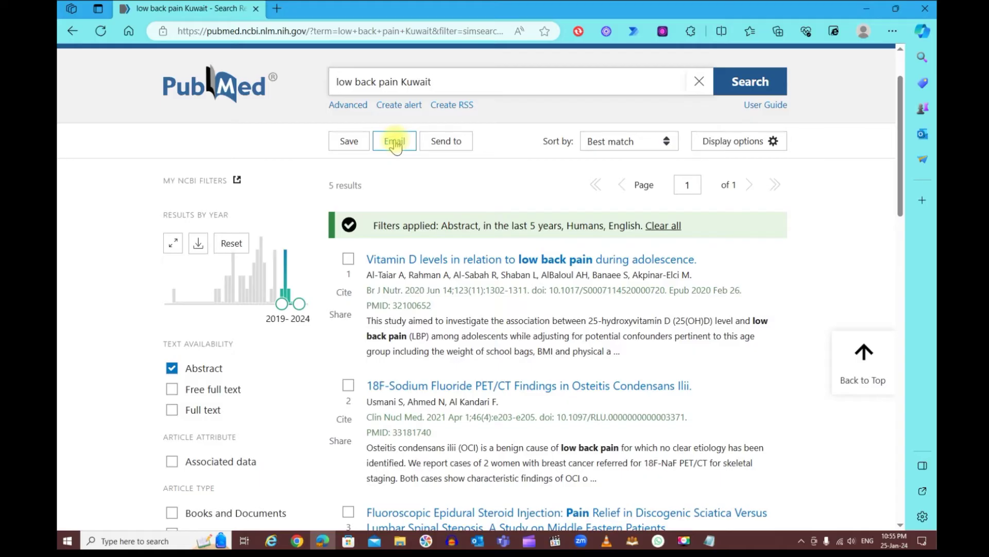
pyautogui.click(446, 140)
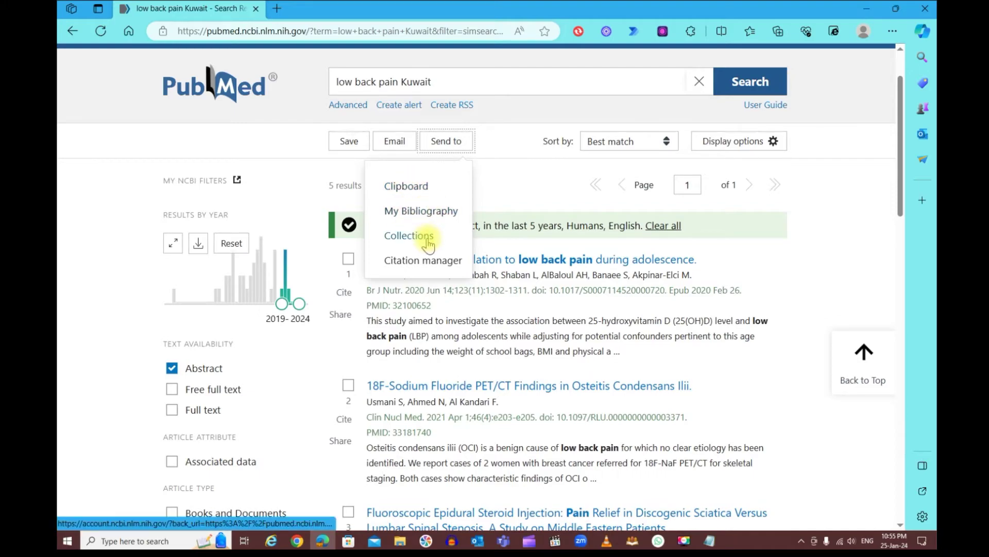
# Close the Send to menu and check results 1 through 4 of the Kuwait search
pyautogui.click(519, 193)
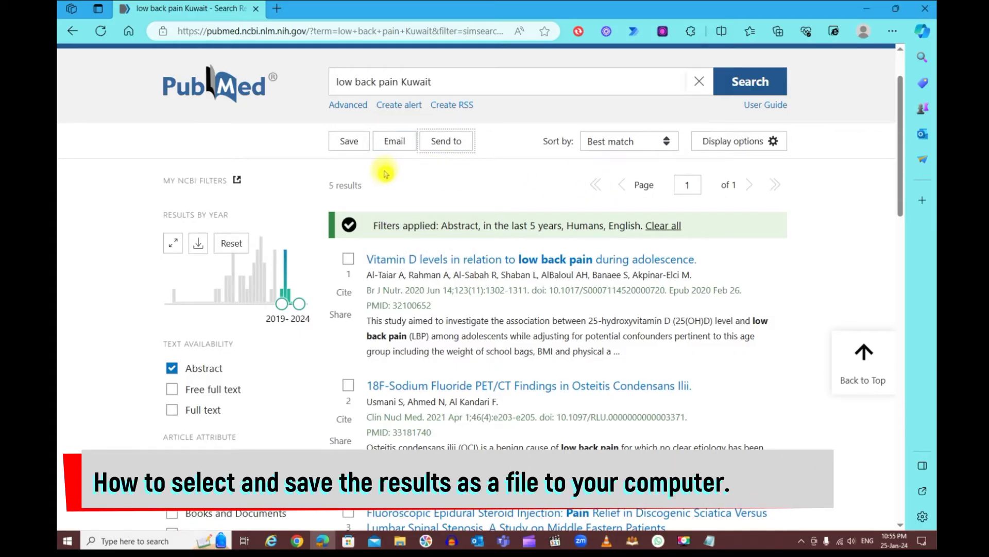
pyautogui.scroll(-1, 407, 203)
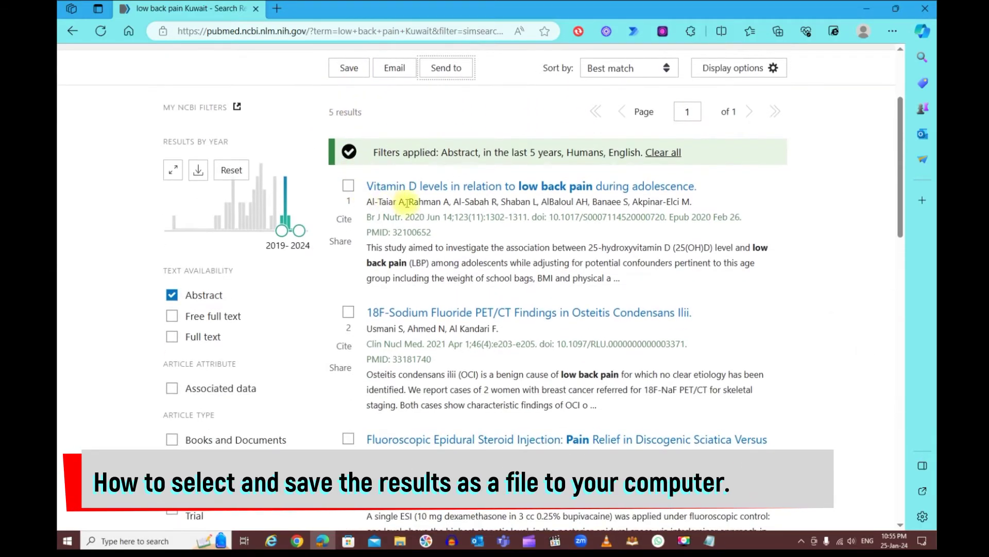
pyautogui.click(349, 185)
pyautogui.click(349, 311)
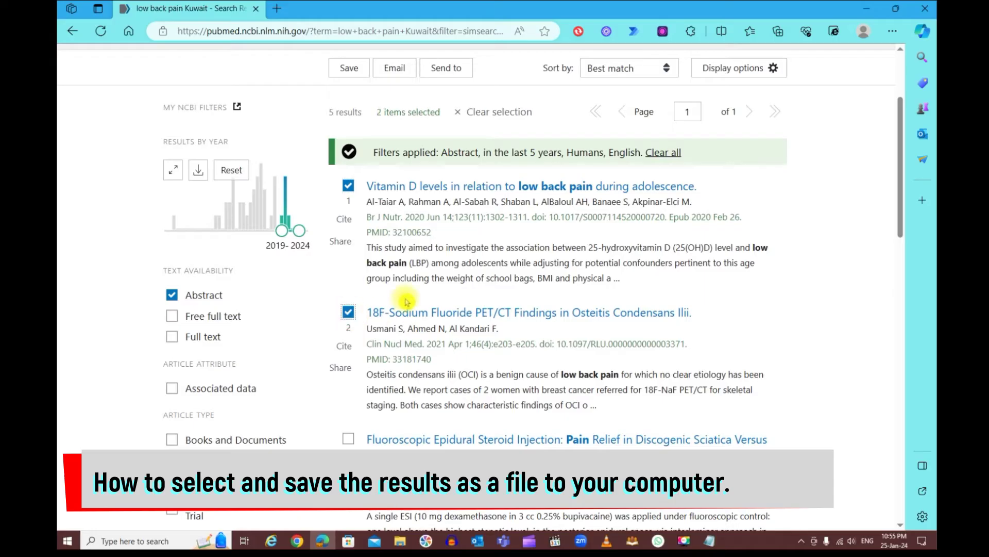
pyautogui.scroll(-2, 403, 298)
pyautogui.click(349, 293)
pyautogui.scroll(-3, 381, 273)
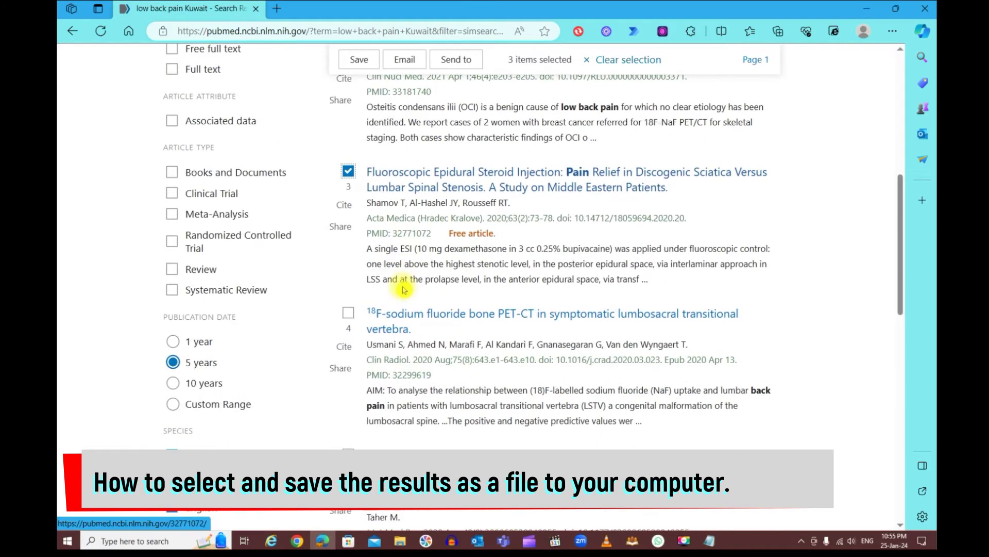
pyautogui.click(348, 239)
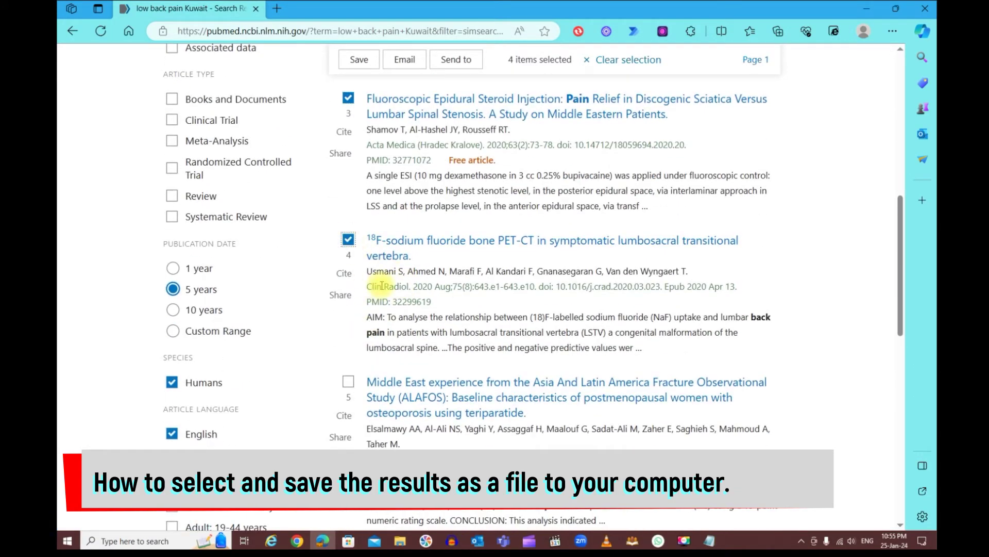
pyautogui.scroll(2, 382, 283)
pyautogui.scroll(5, 382, 283)
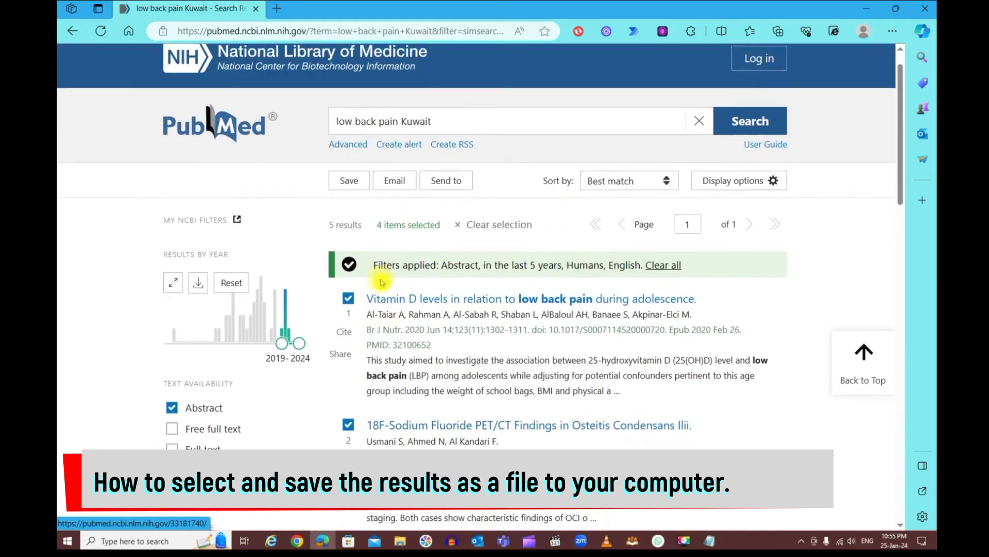
# Create a citations file from Selection (4) in Abstract (text) format
pyautogui.click(349, 192)
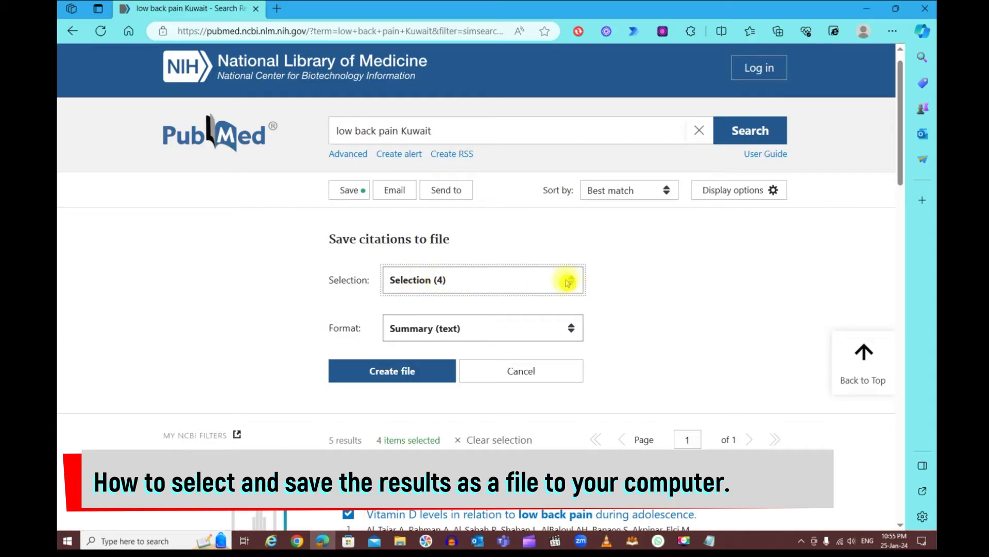
pyautogui.click(572, 282)
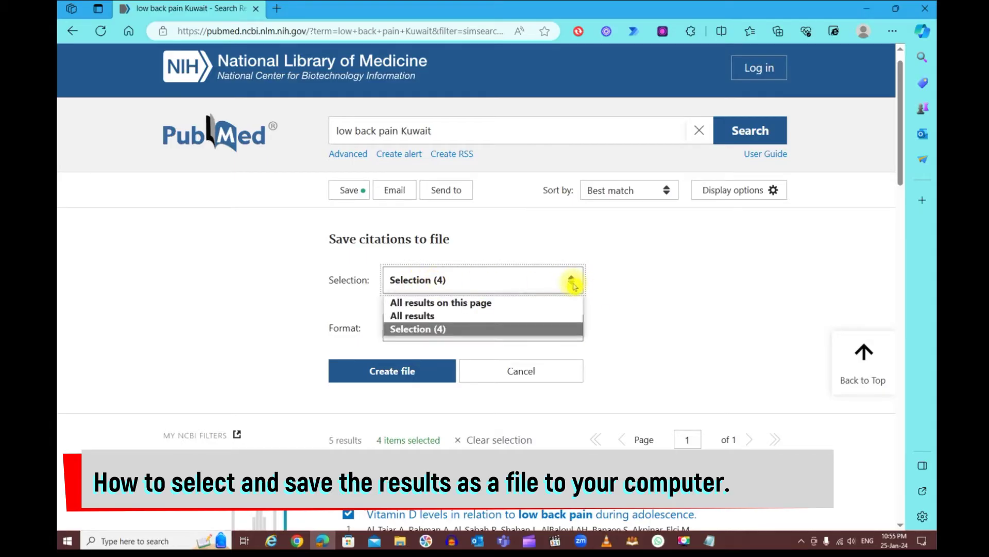
pyautogui.click(441, 316)
pyautogui.click(569, 281)
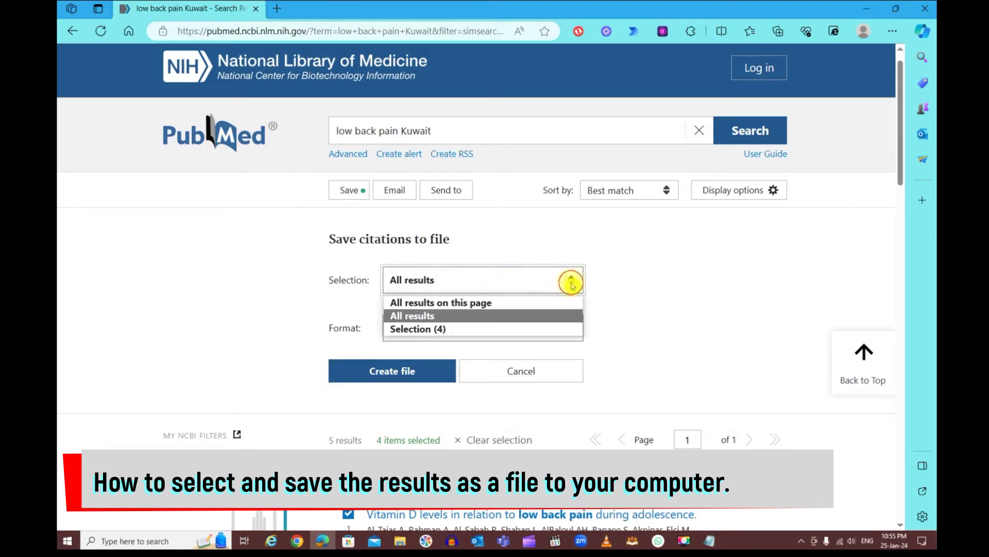
pyautogui.click(522, 303)
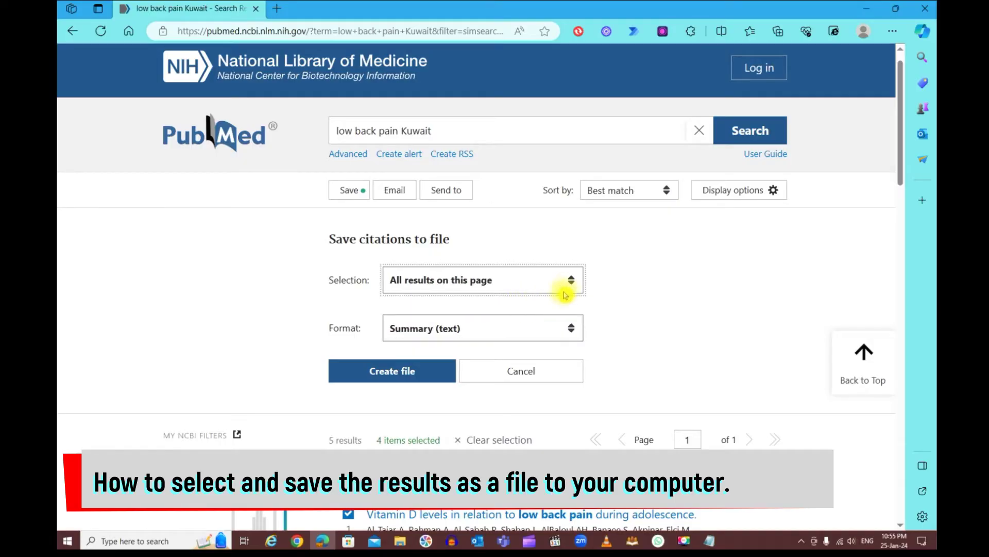
pyautogui.click(572, 284)
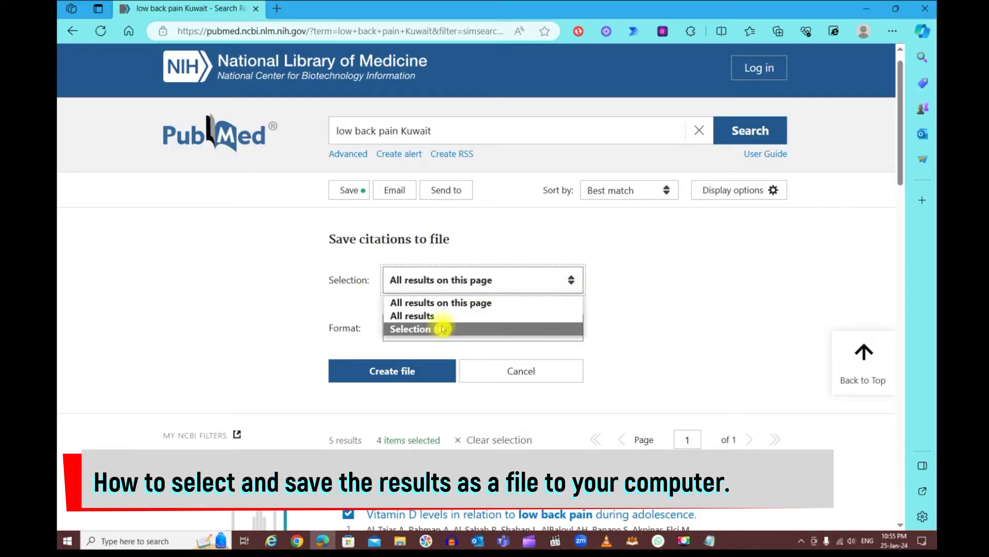
pyautogui.click(479, 330)
pyautogui.scroll(-1, 603, 322)
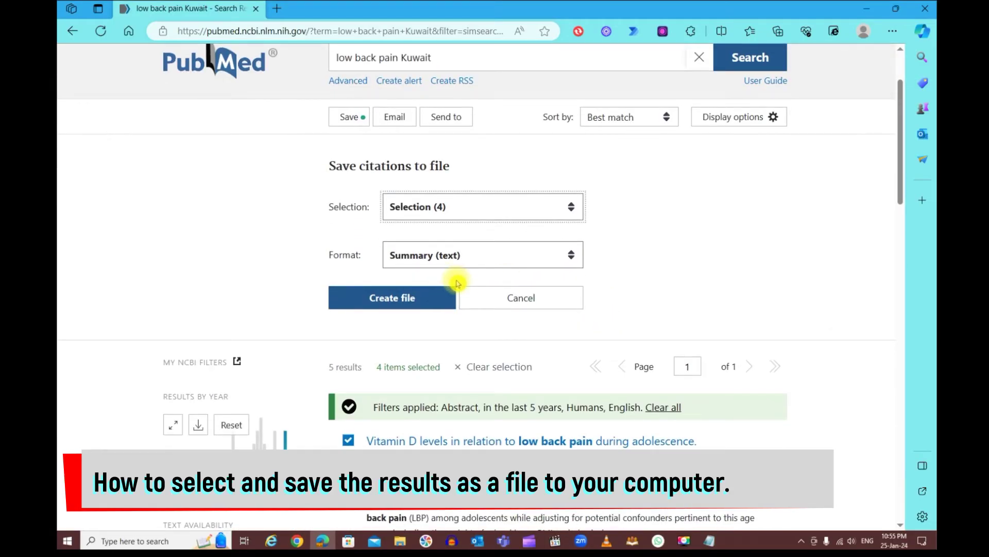
pyautogui.click(571, 258)
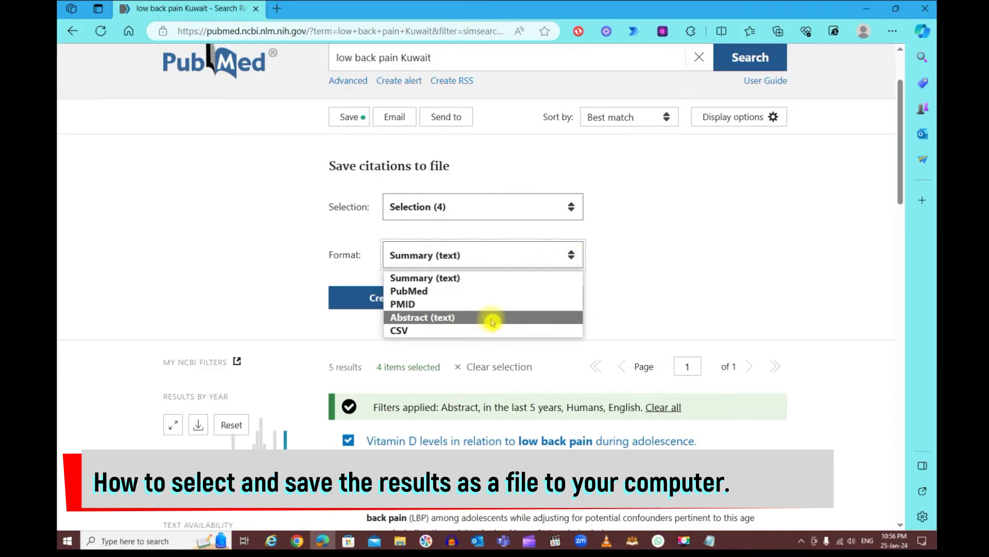
pyautogui.click(491, 318)
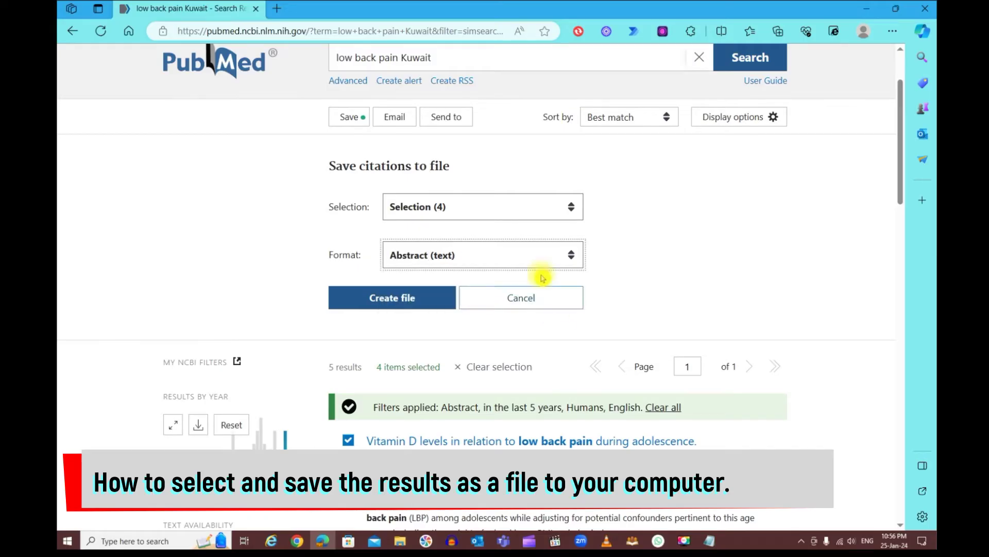
pyautogui.click(398, 302)
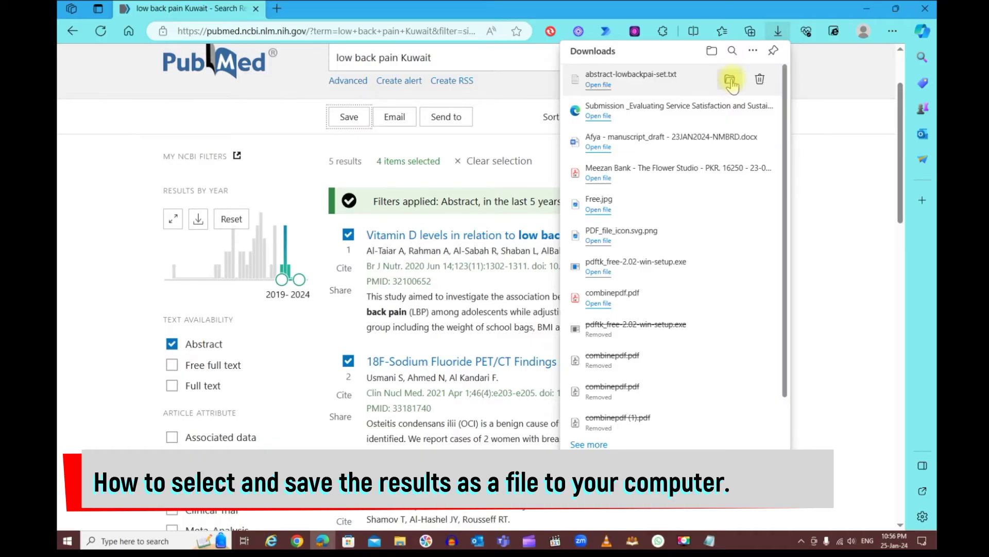
# Close the Downloads panel showing abstract-lowbackpai-set.txt and open the Start search
pyautogui.click(825, 145)
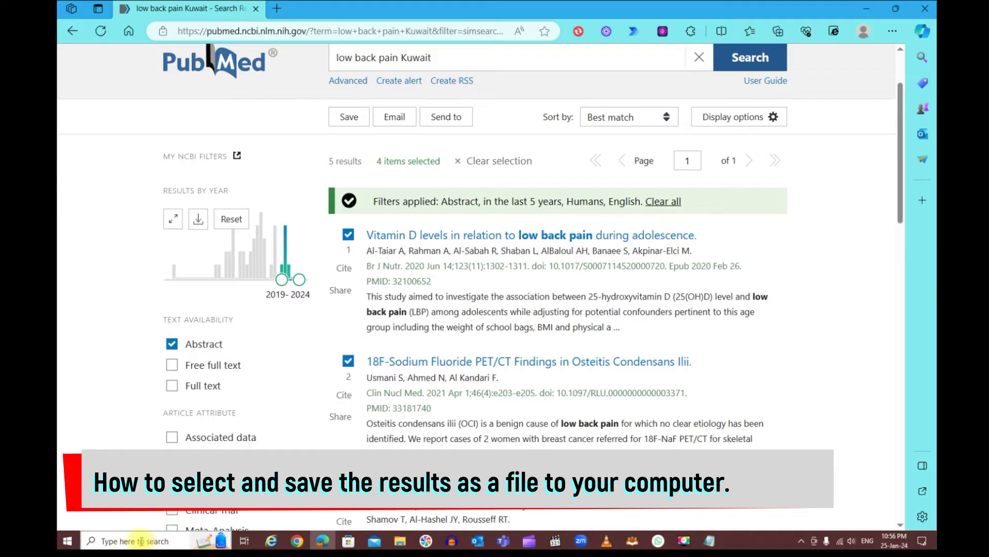
pyautogui.click(137, 540)
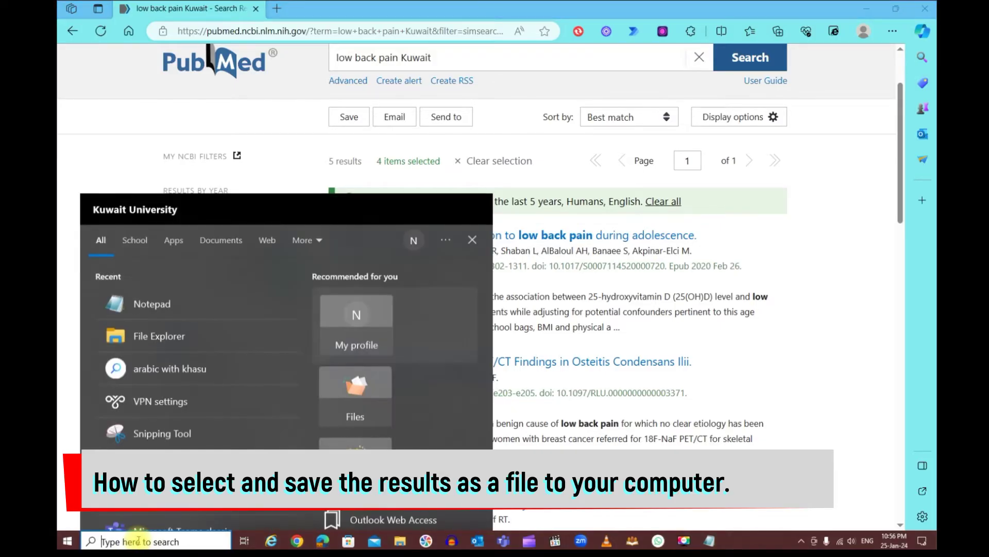
# Launch File Explorer by searching 'file' and go to the Downloads folder
pyautogui.write('file')
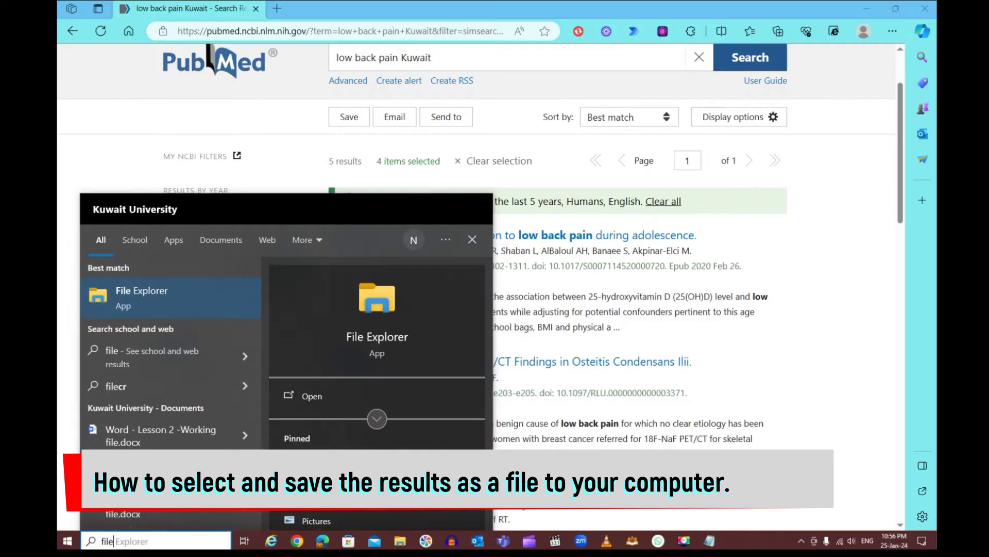
pyautogui.click(159, 302)
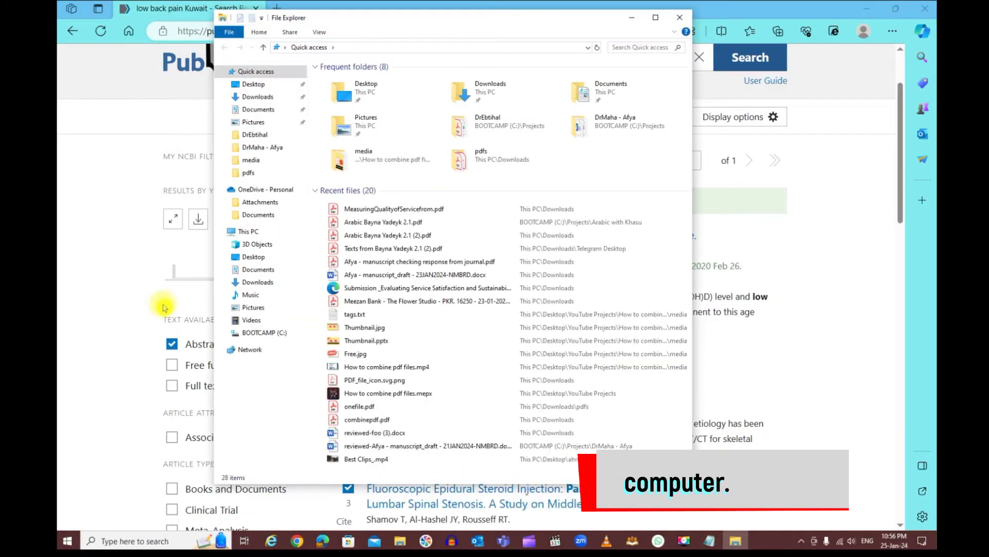
pyautogui.click(269, 100)
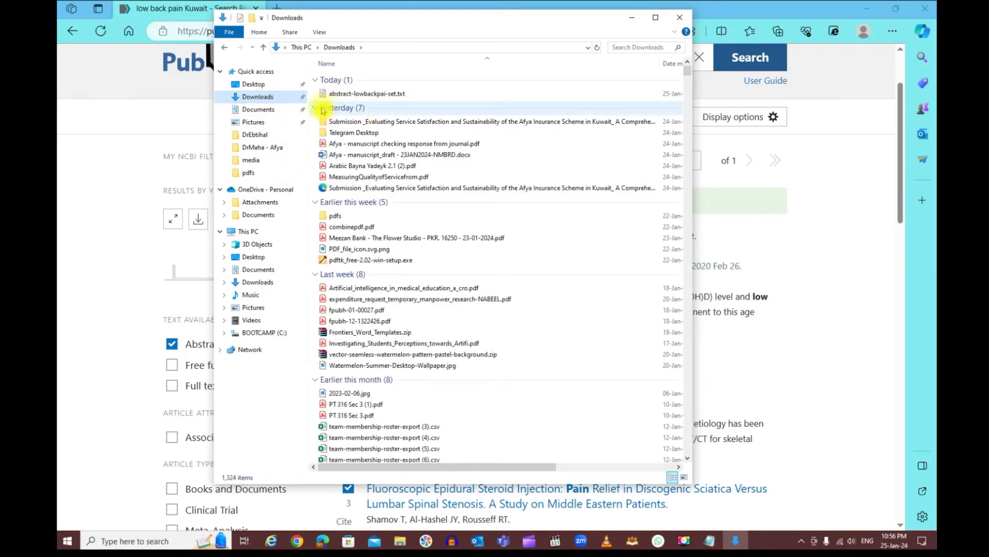
# Collapse every date group except Today and open abstract-lowbackpai-set.txt
pyautogui.click(317, 109)
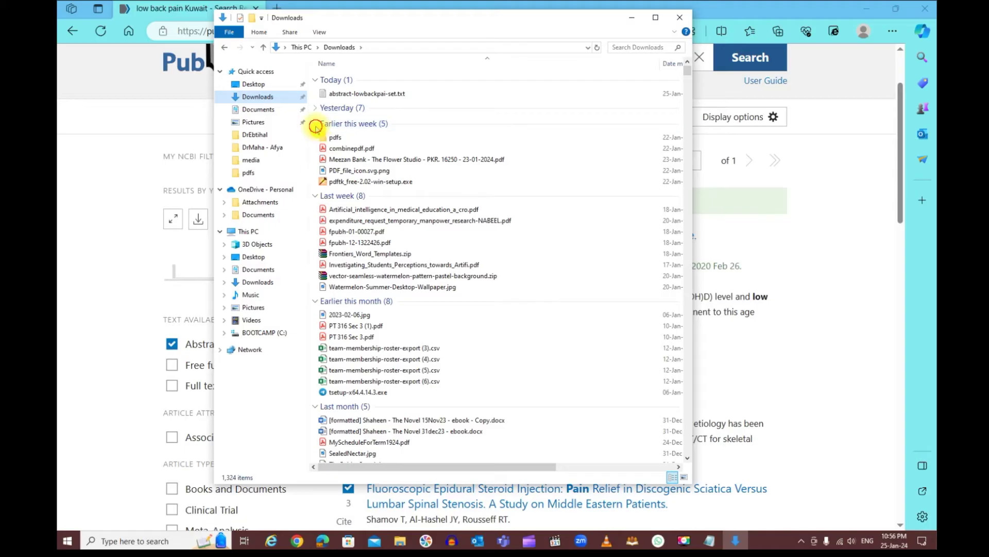
pyautogui.click(317, 124)
pyautogui.click(316, 140)
pyautogui.click(316, 156)
pyautogui.click(316, 172)
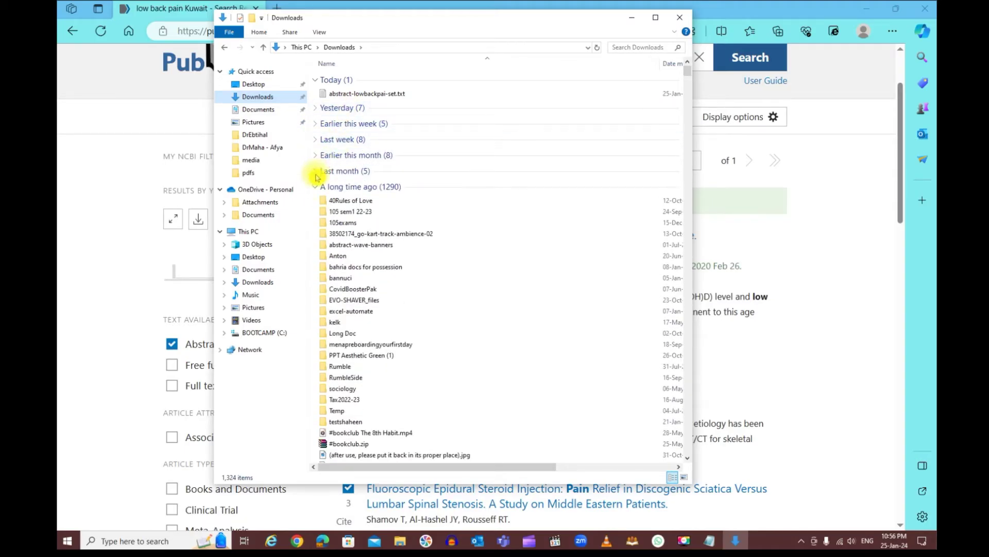
pyautogui.click(317, 190)
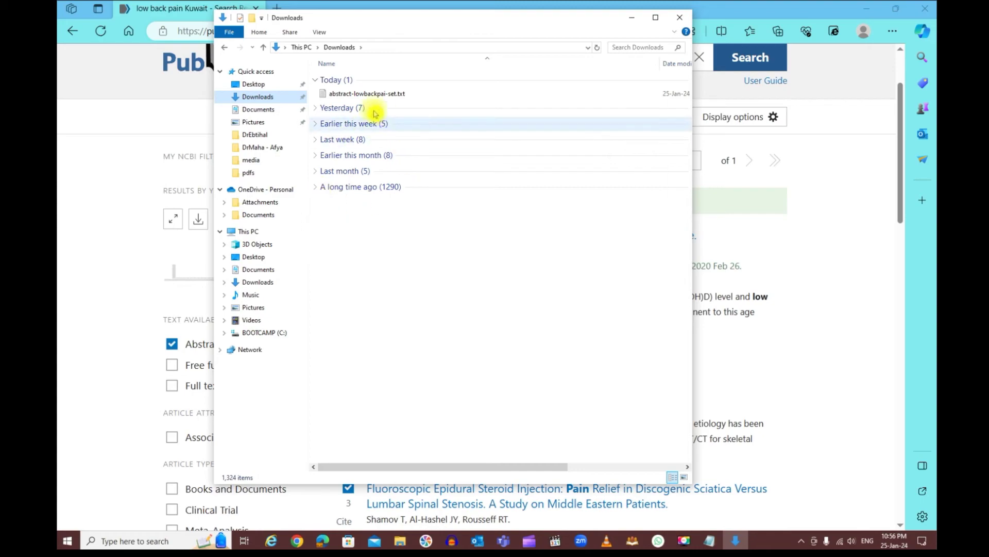
pyautogui.doubleClick(417, 95)
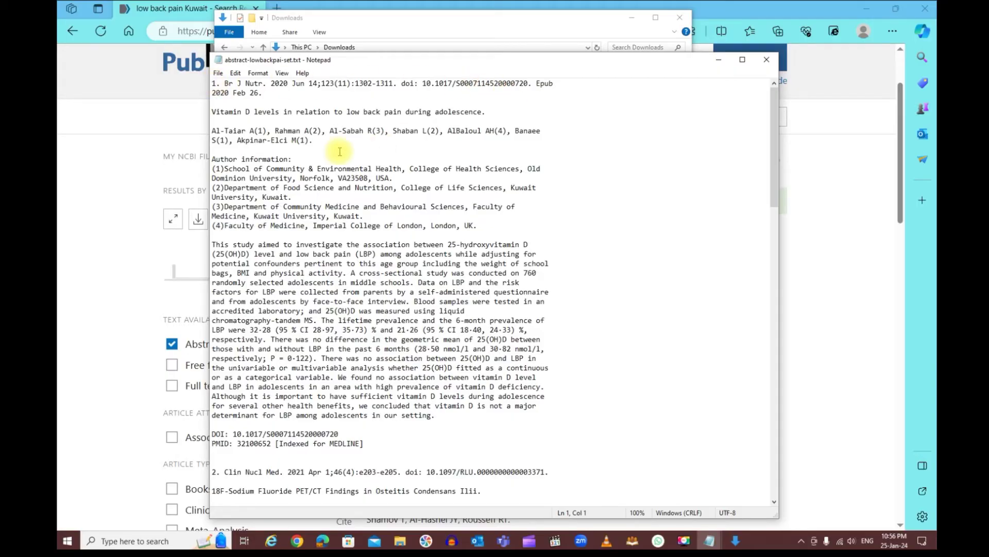
pyautogui.scroll(-3, 341, 154)
pyautogui.moveTo(215, 173); pyautogui.dragTo(577, 337)
pyautogui.scroll(-5, 596, 265)
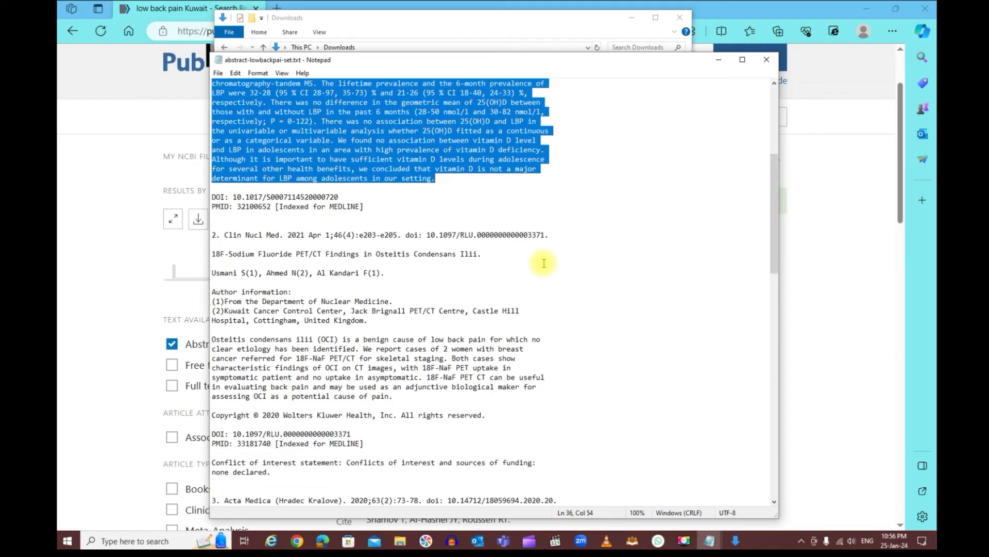
pyautogui.scroll(-5, 453, 227)
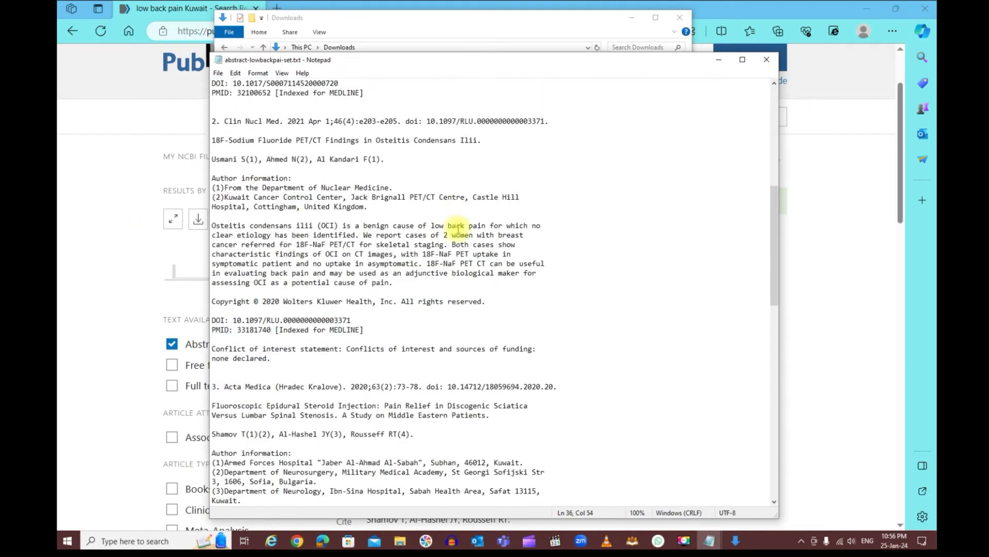
pyautogui.scroll(-2, 458, 229)
pyautogui.scroll(-7, 361, 238)
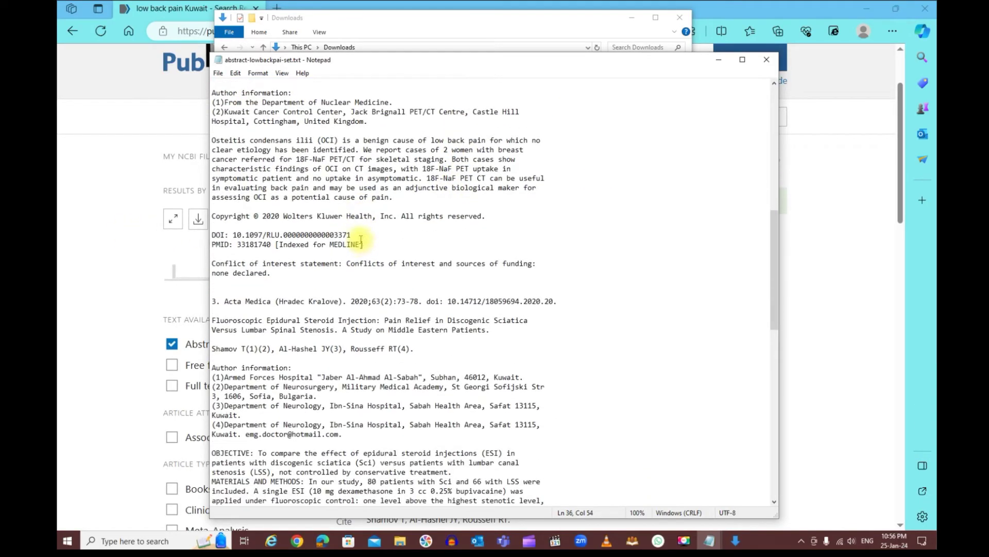
pyautogui.scroll(-2, 362, 237)
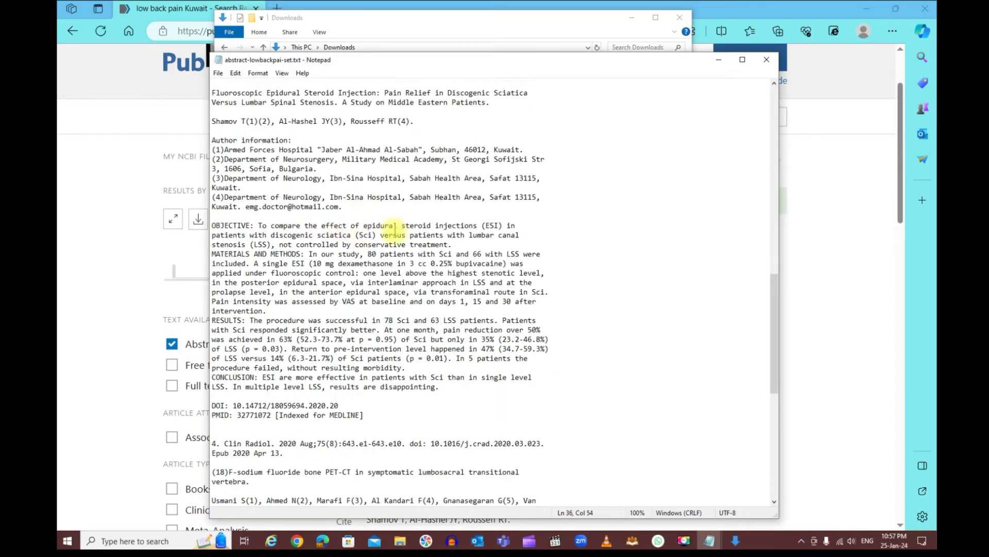
pyautogui.click(767, 60)
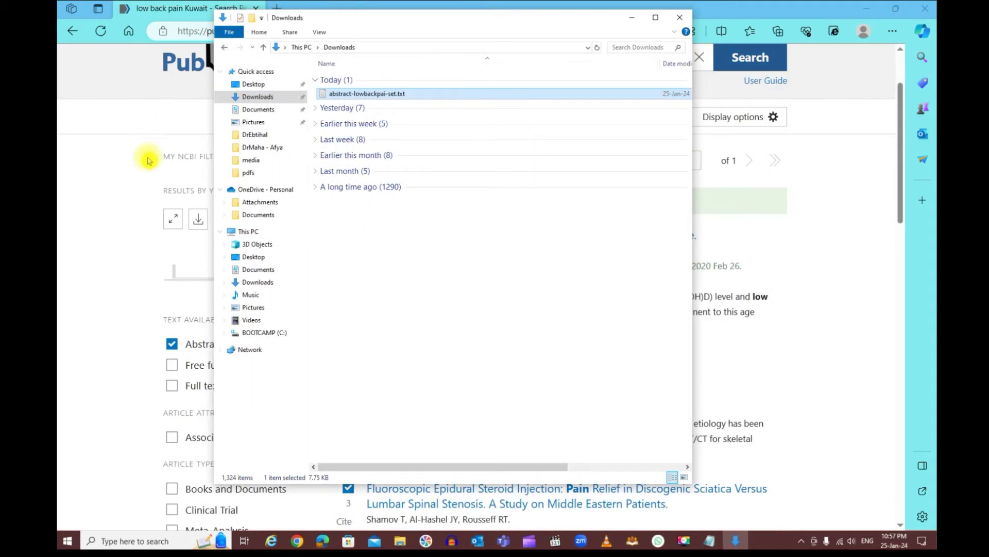
pyautogui.click(119, 175)
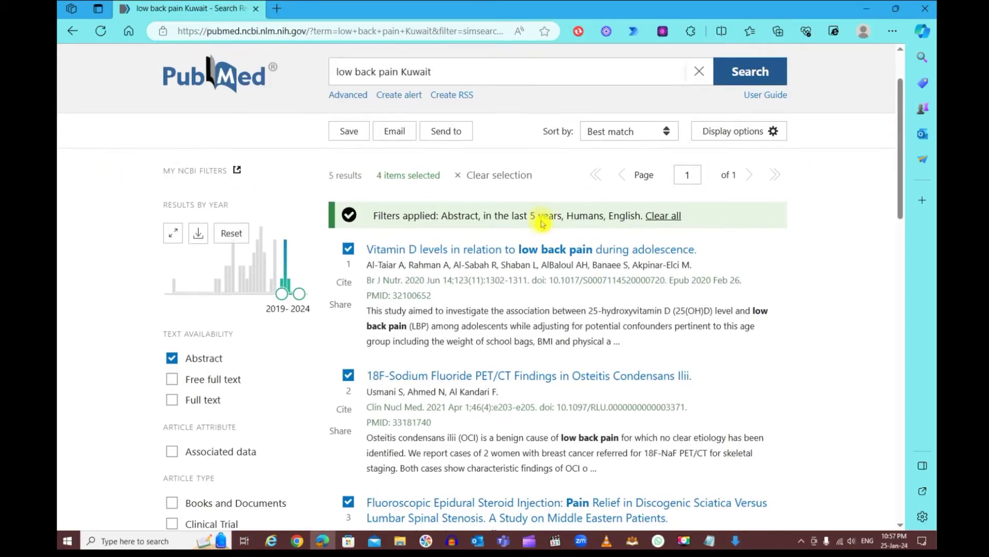
# Start emailing the selected citations and enter the recipient and sender e-mail addresses
pyautogui.scroll(2, 542, 223)
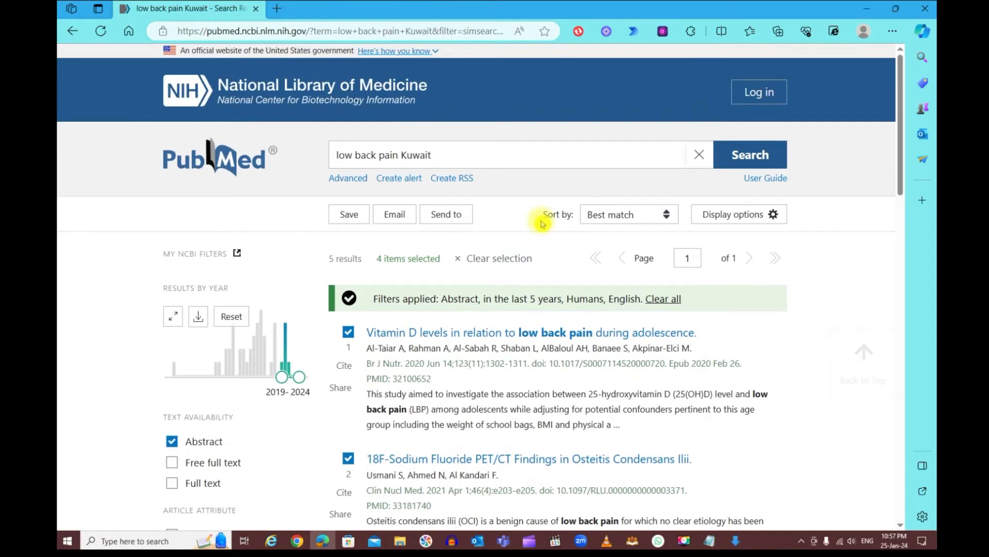
pyautogui.click(397, 217)
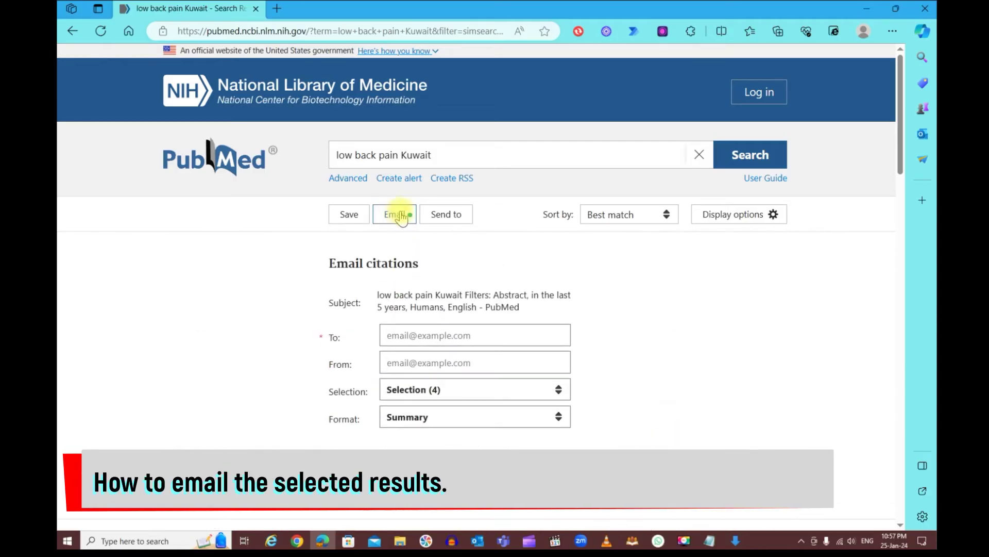
pyautogui.scroll(-2, 578, 258)
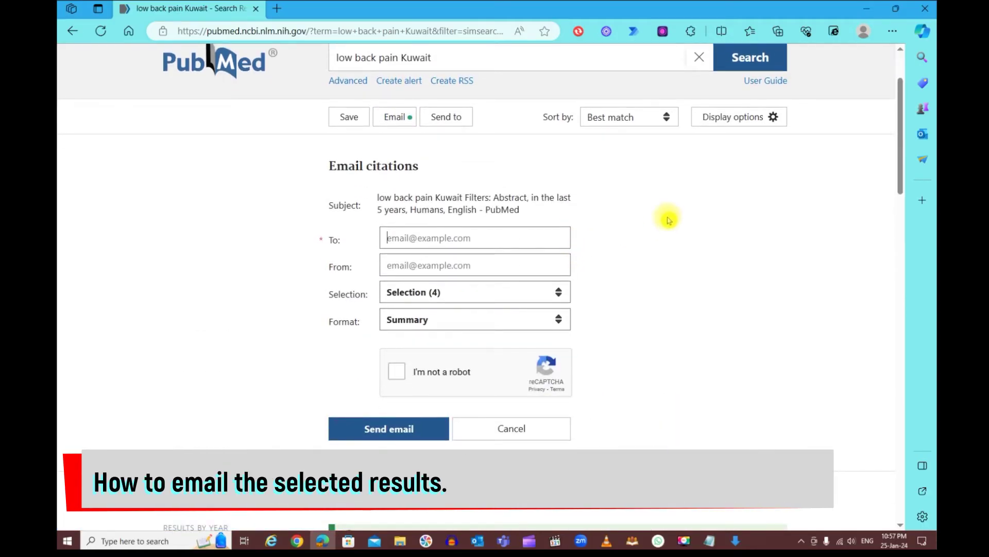
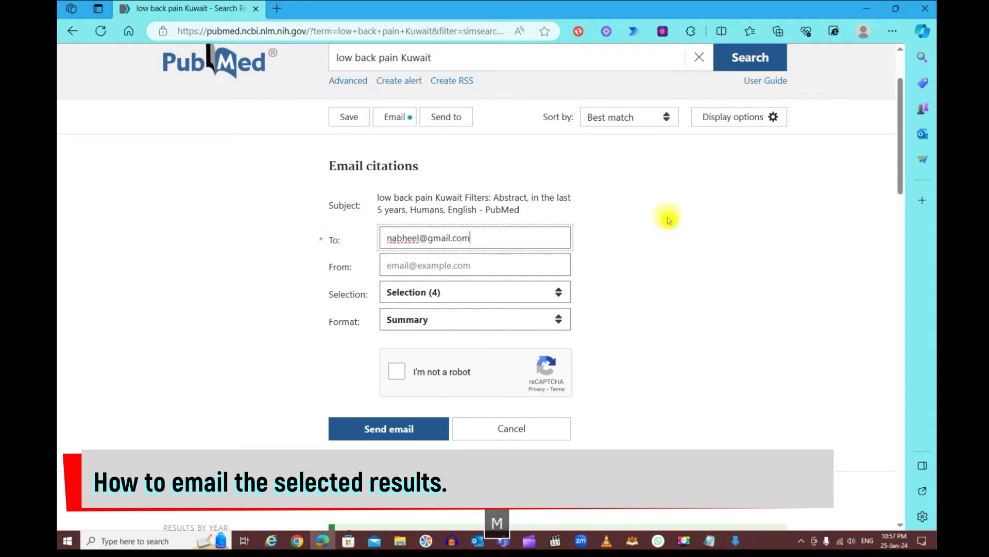
pyautogui.press('Tab')
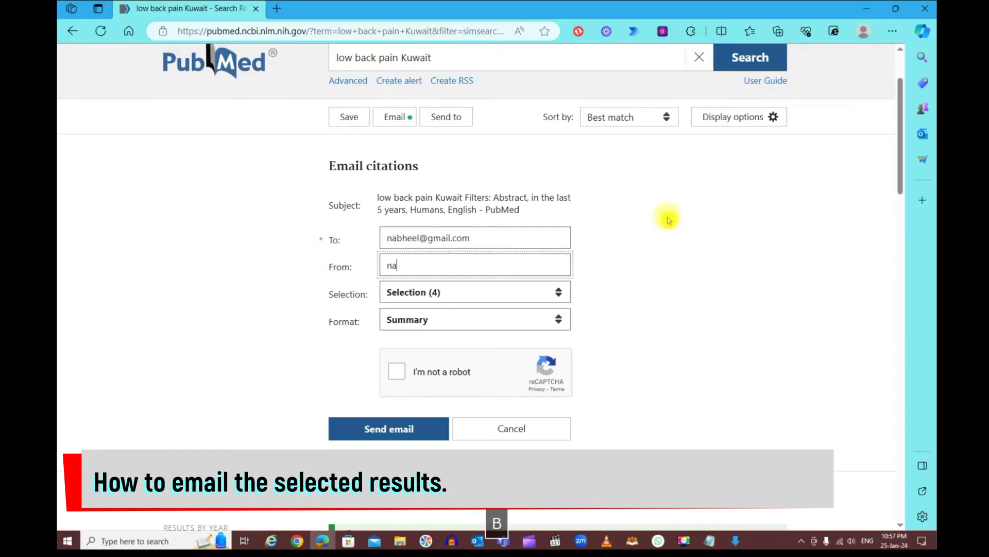
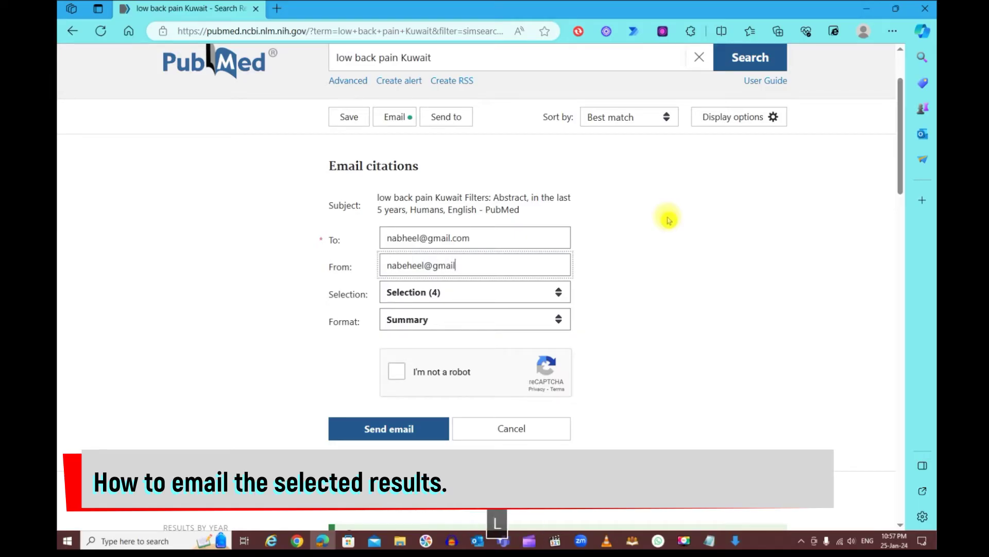
# Set the email format to Abstract (text) and tick I'm not a robot
pyautogui.scroll(-1, 607, 246)
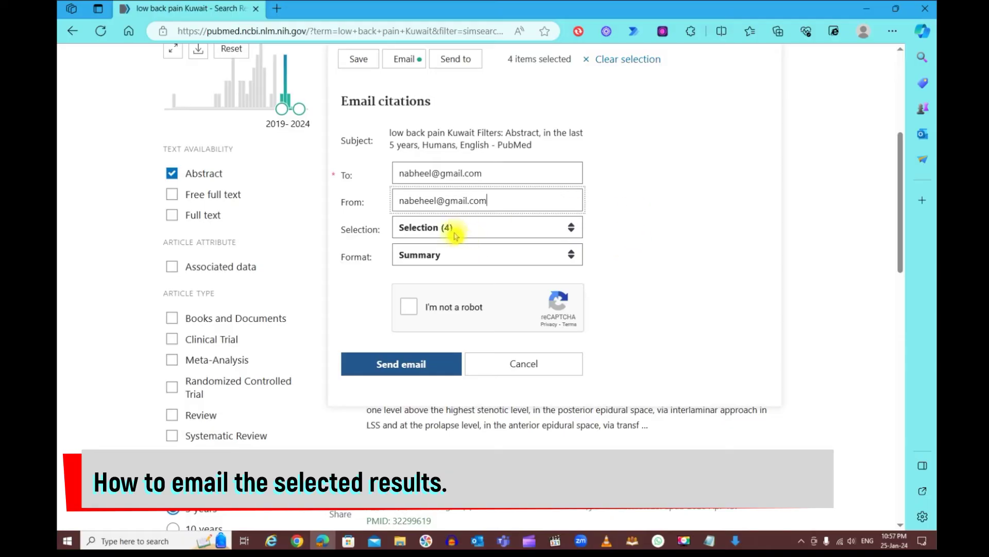
pyautogui.click(471, 258)
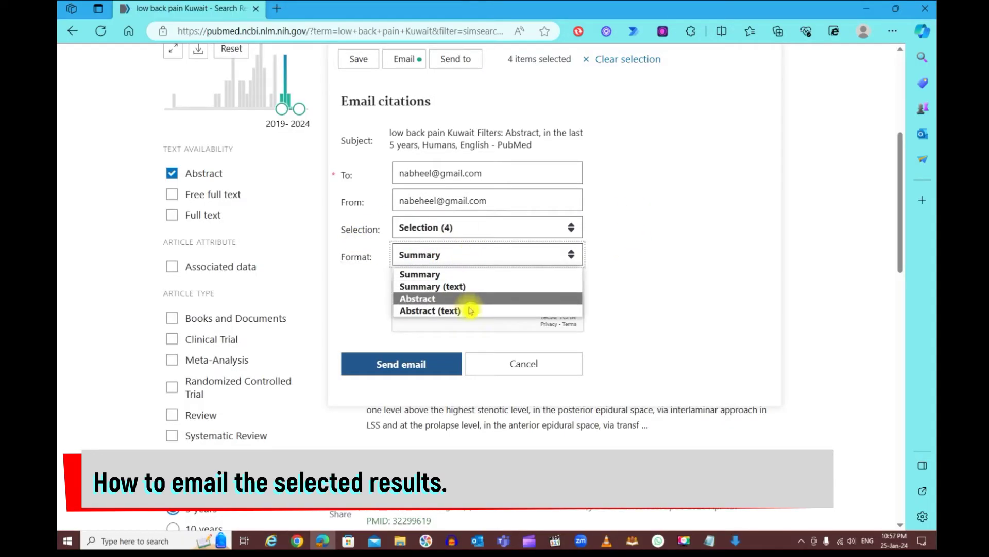
pyautogui.click(503, 312)
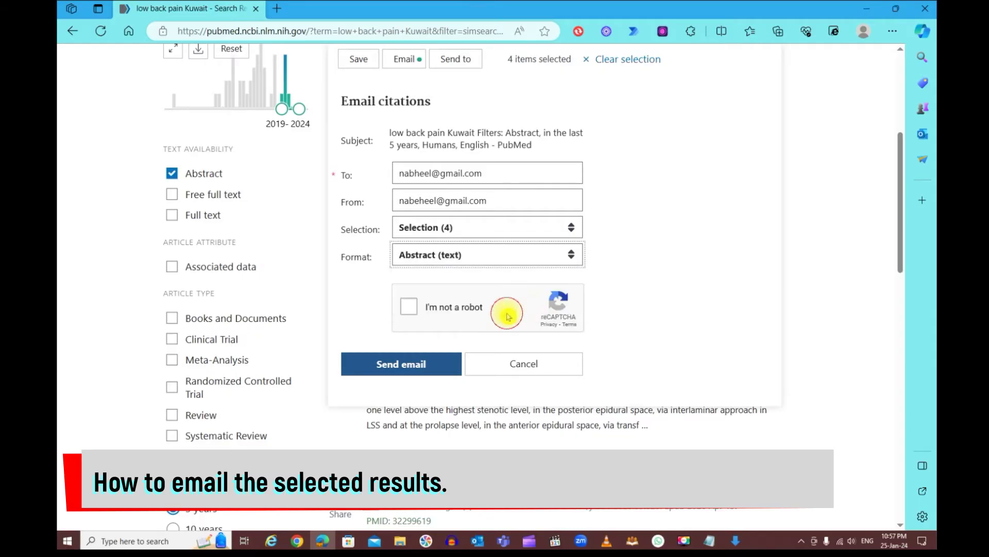
pyautogui.click(412, 309)
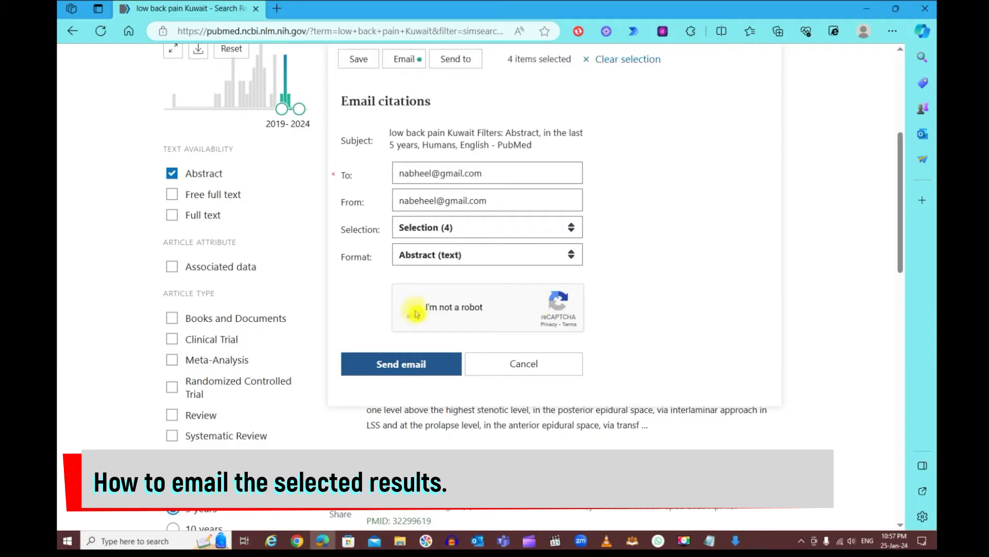
# Select the bicycle tiles and submit the first reCAPTCHA challenge
pyautogui.click(517, 356)
pyautogui.click(478, 310)
pyautogui.click(533, 304)
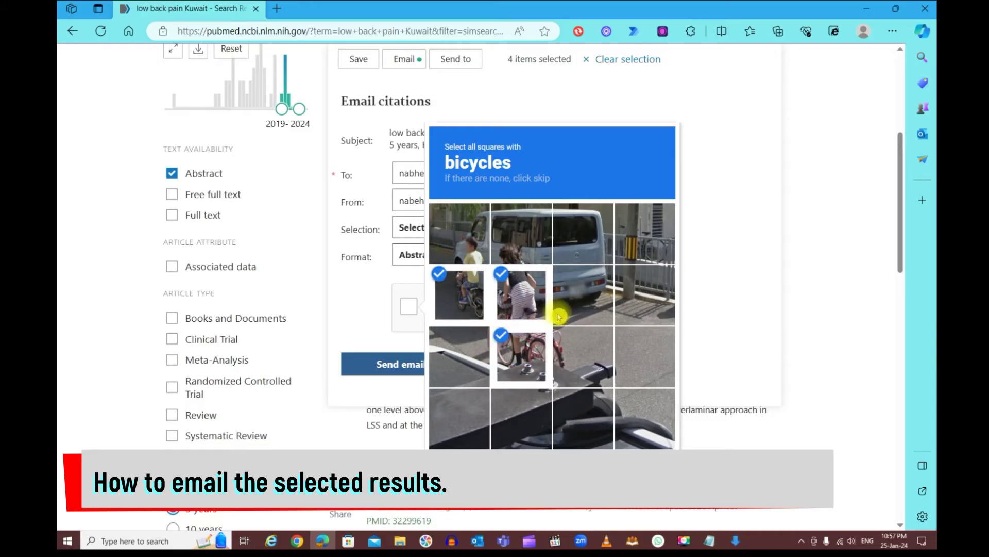
pyautogui.click(580, 349)
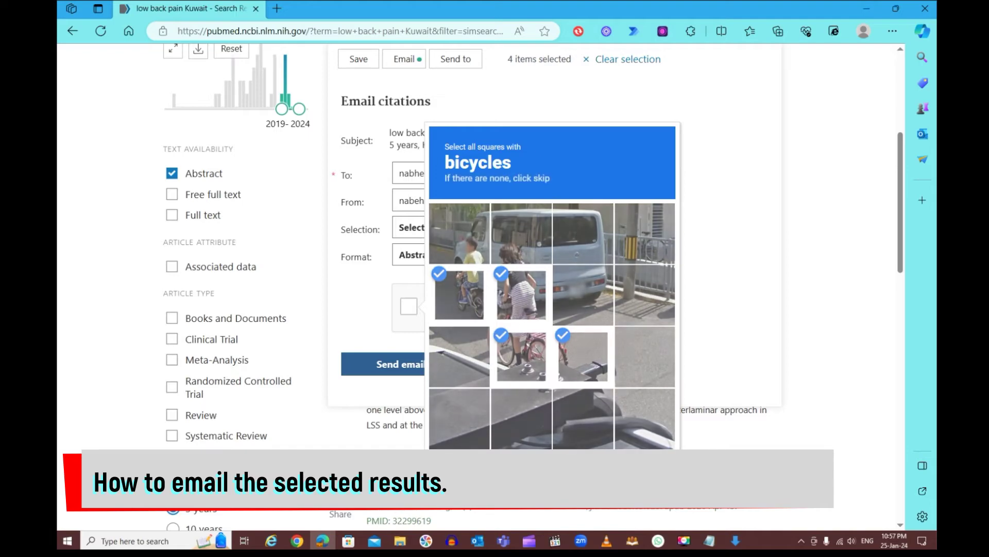
pyautogui.click(651, 467)
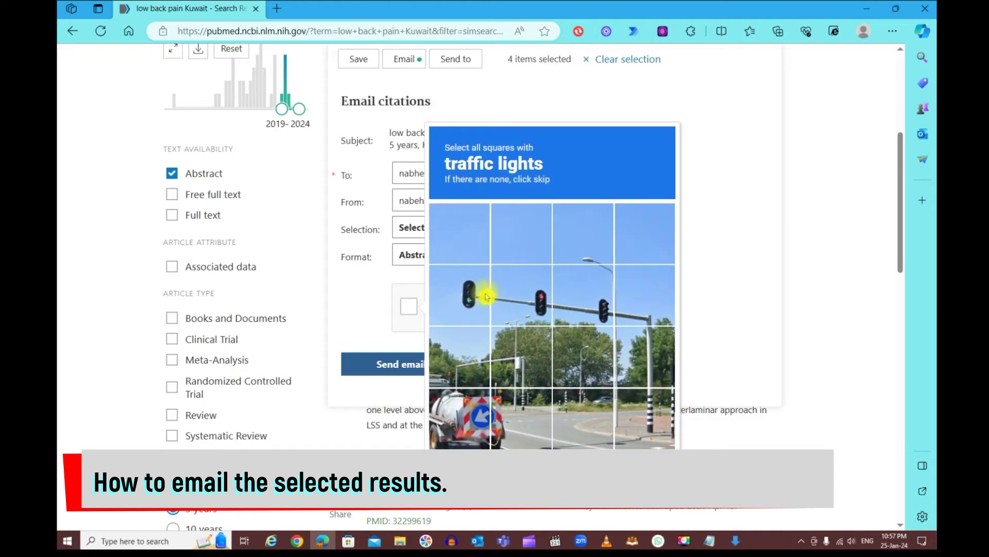
# Select the traffic-light tiles, finish verification, and send the citations email
pyautogui.click(461, 302)
pyautogui.click(520, 299)
pyautogui.click(579, 306)
pyautogui.click(651, 467)
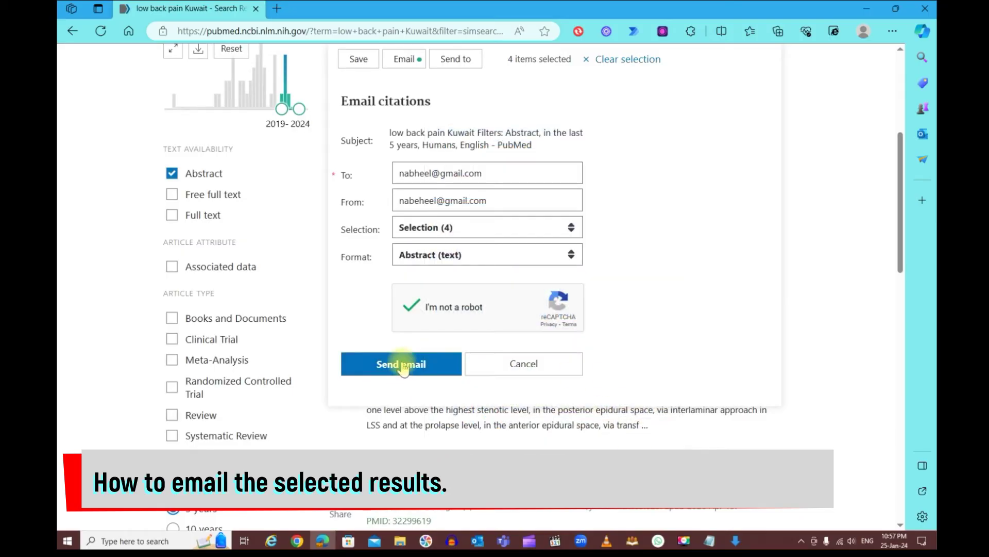
pyautogui.click(419, 364)
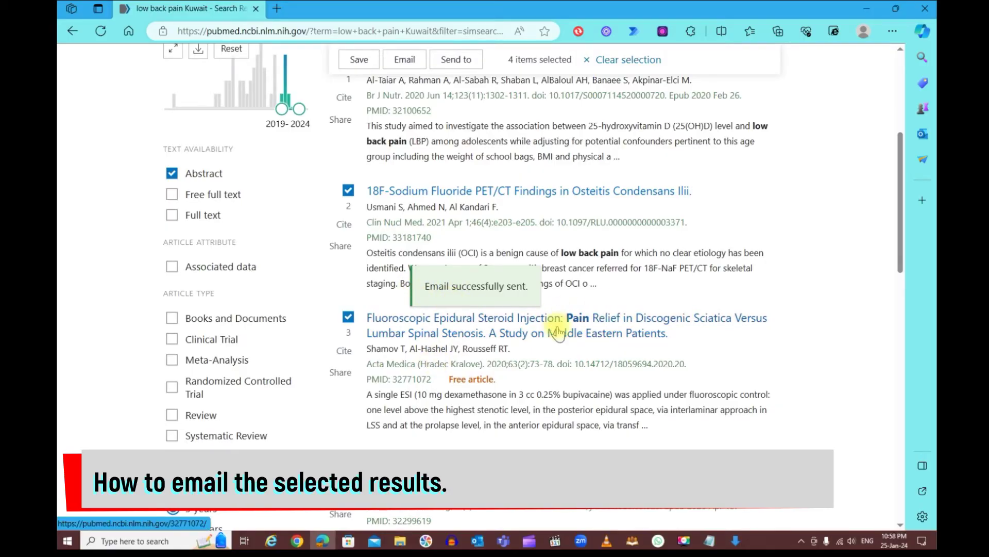
# Reset all filters so 'low back pain Kuwait' returns 46 unfiltered results
pyautogui.scroll(3, 600, 345)
pyautogui.scroll(3, 604, 354)
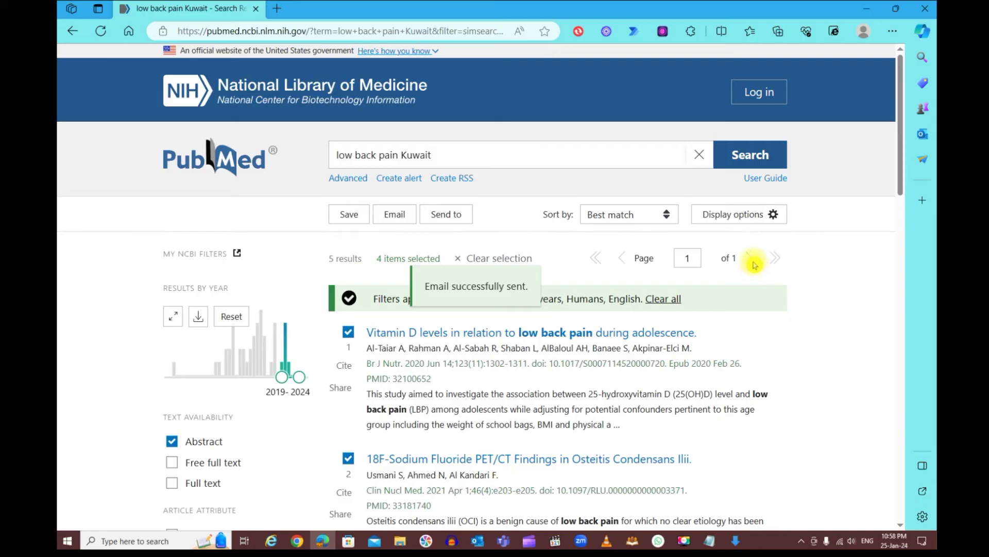
pyautogui.scroll(-5, 755, 262)
pyautogui.scroll(-10, 761, 269)
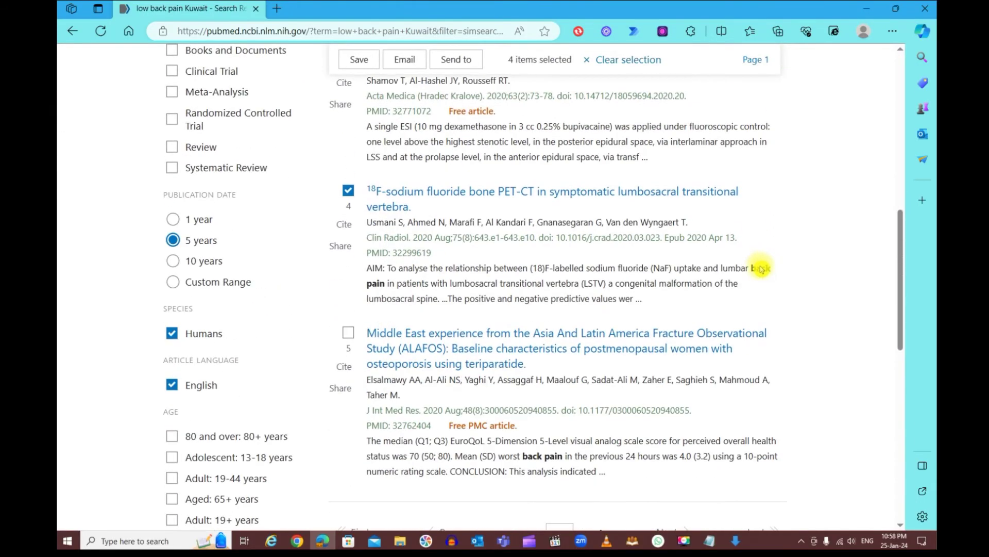
pyautogui.scroll(-5, 761, 269)
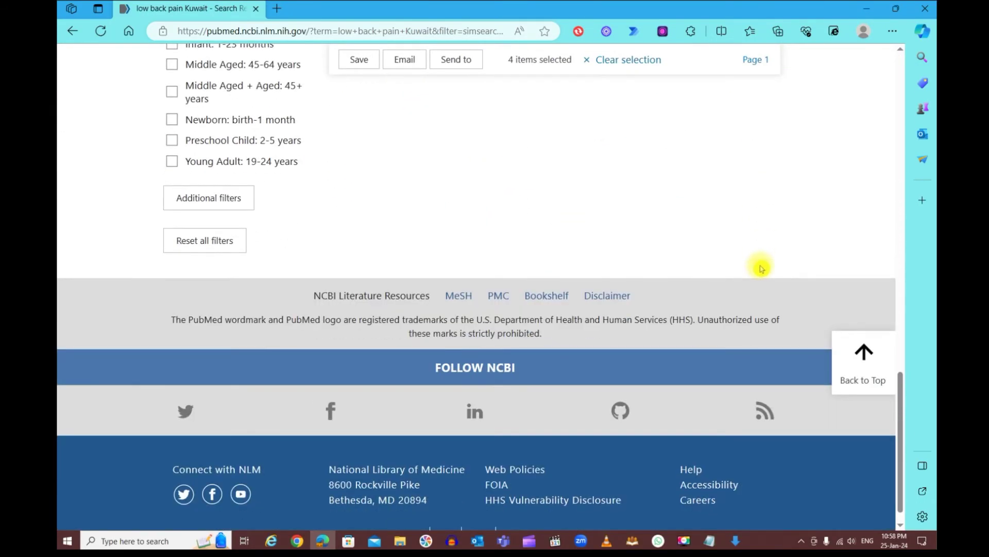
pyautogui.scroll(3, 761, 268)
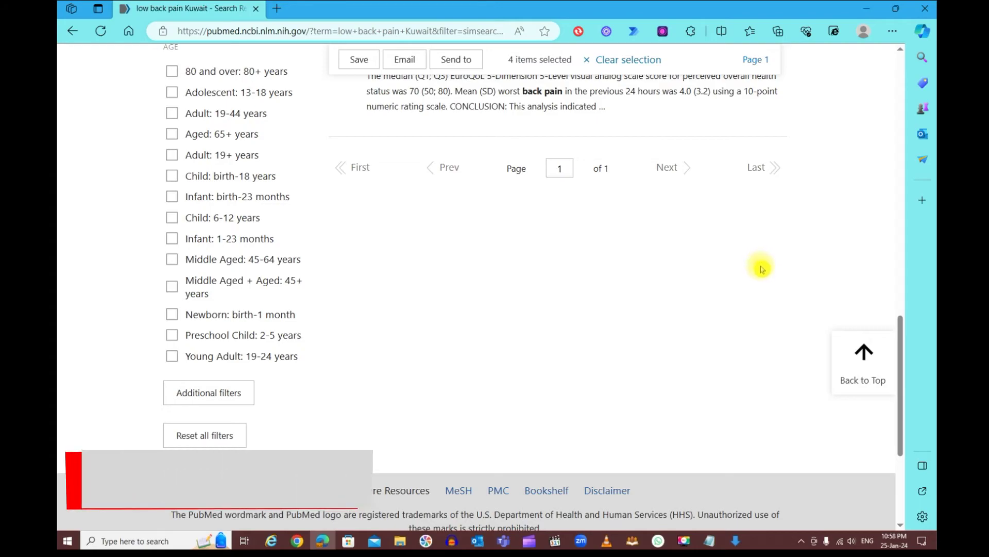
pyautogui.scroll(5, 761, 268)
pyautogui.scroll(10, 784, 270)
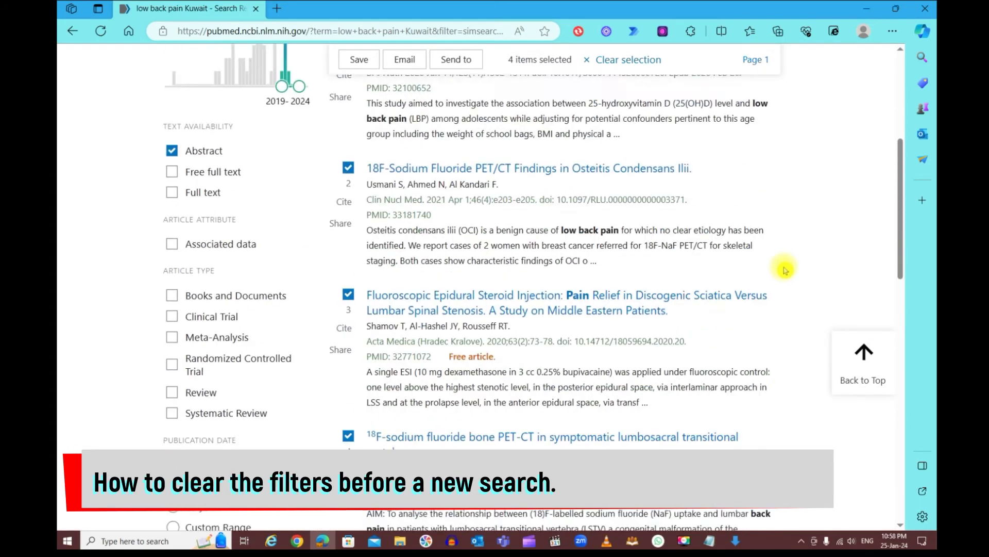
pyautogui.scroll(-10, 784, 269)
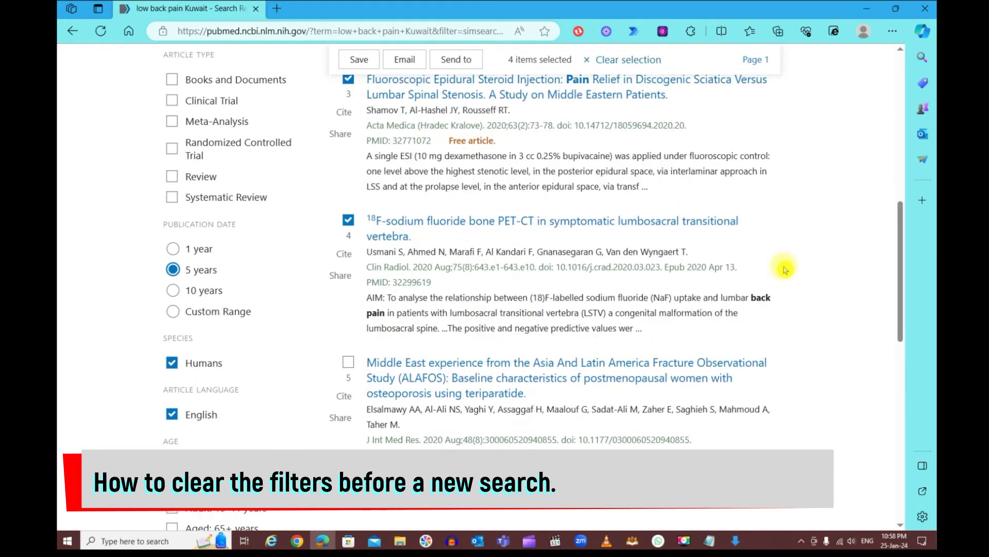
pyautogui.scroll(-3, 784, 268)
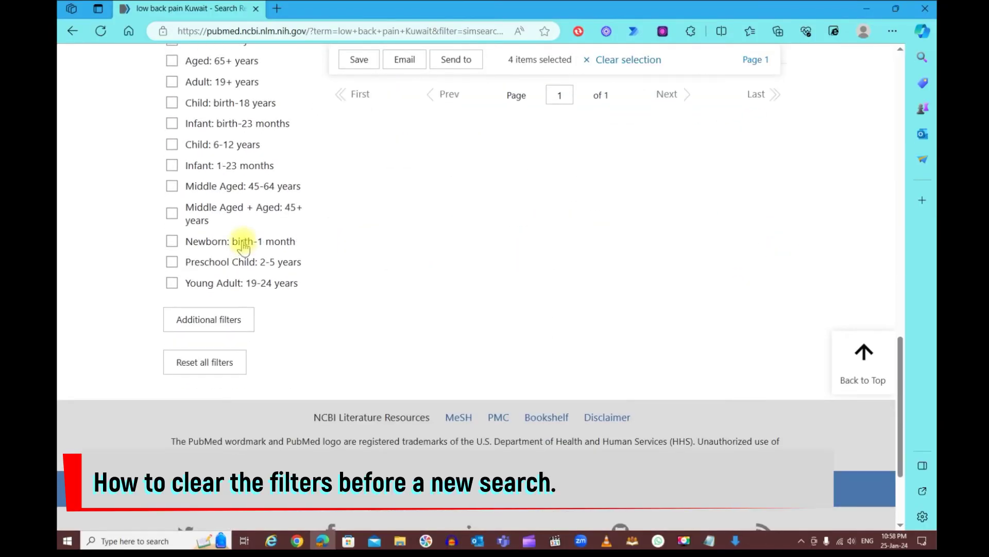
pyautogui.click(206, 364)
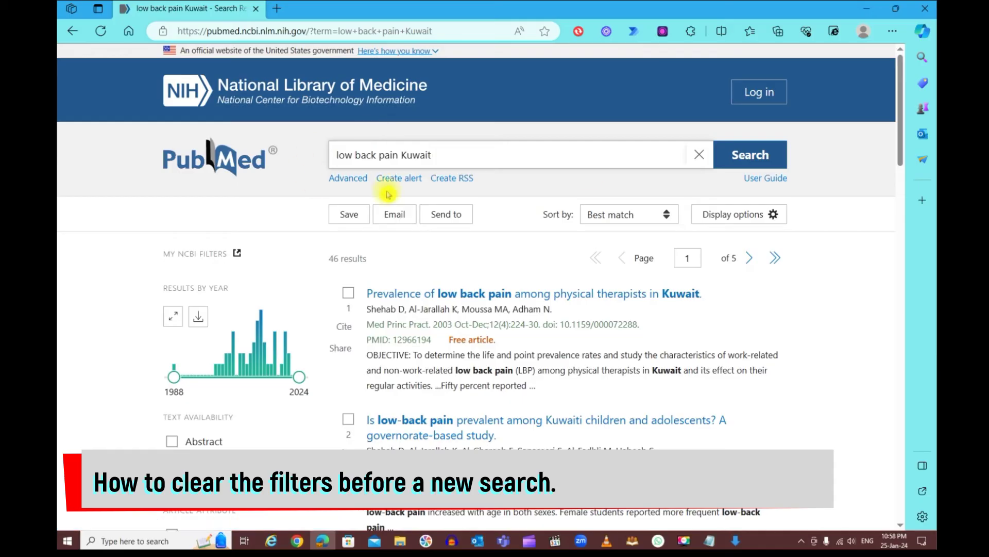
# Clear the 'low back pain Kuwait' query from the PubMed search box
pyautogui.click(699, 156)
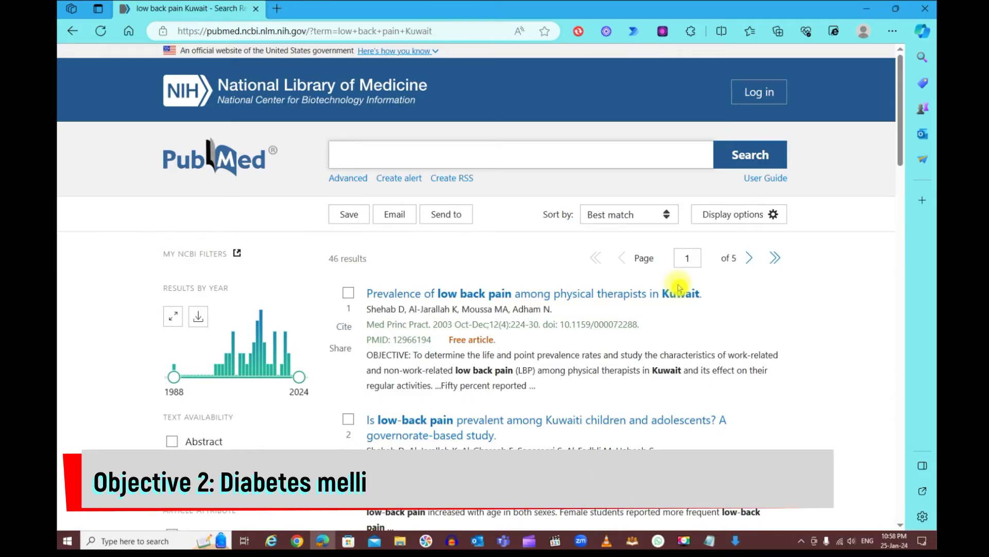
# Search PubMed for the autocompleted term 'diabetes mellitus', returning 616,699 results
pyautogui.write('ab')
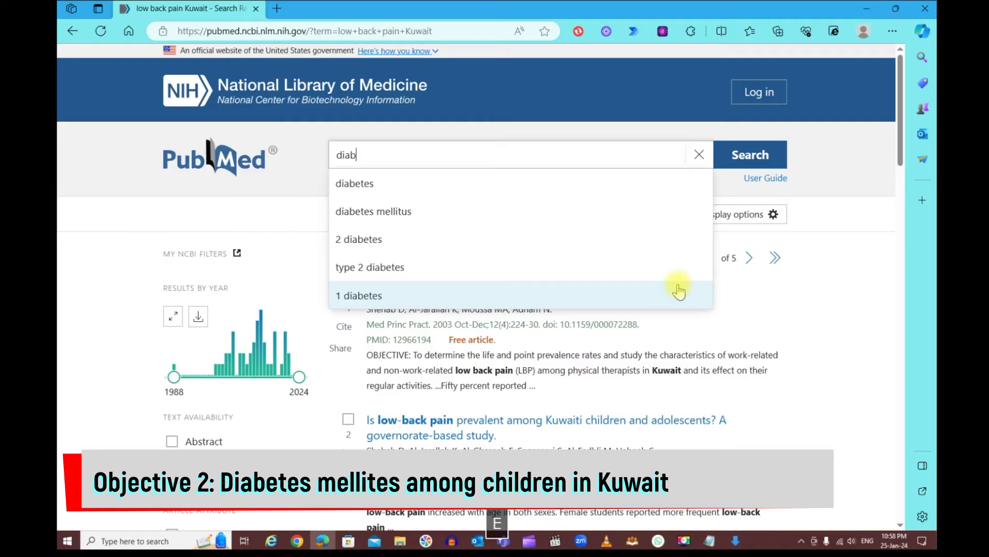
pyautogui.write(' a')
pyautogui.press('BackSpace')
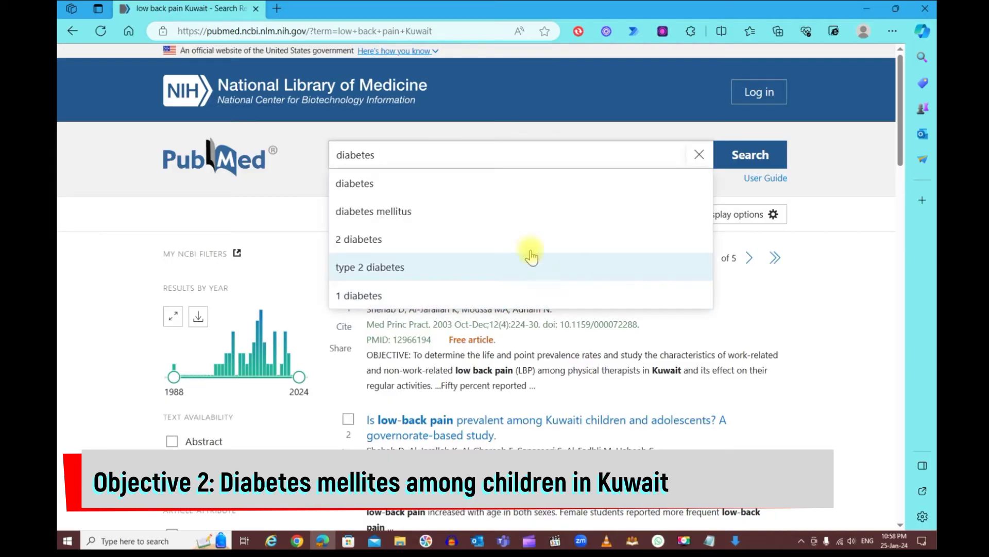
pyautogui.click(449, 203)
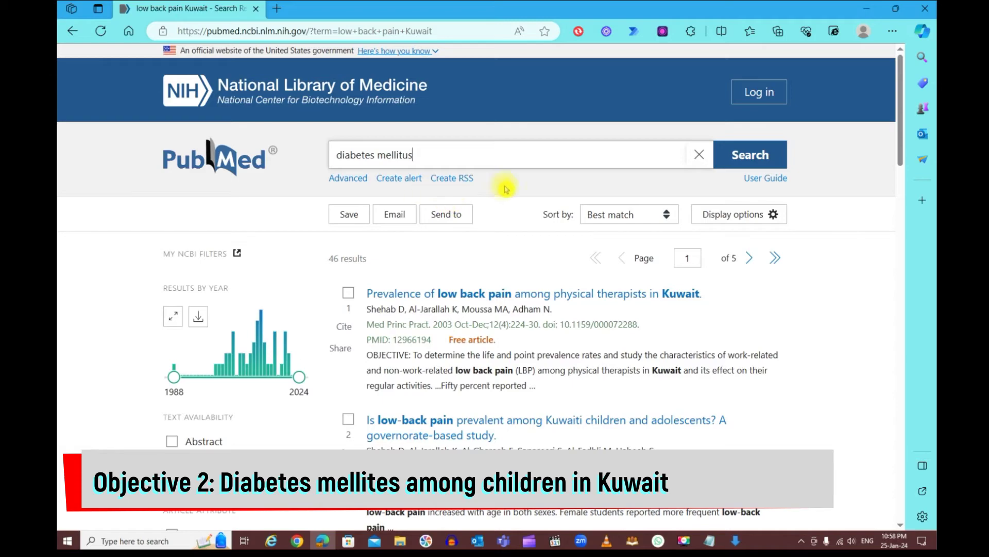
pyautogui.click(749, 154)
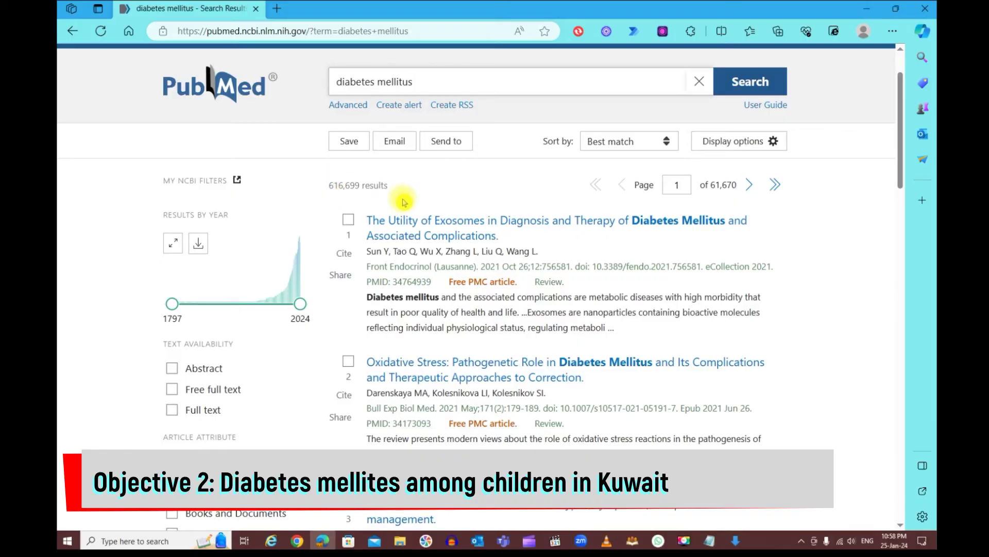
pyautogui.scroll(-3, 433, 202)
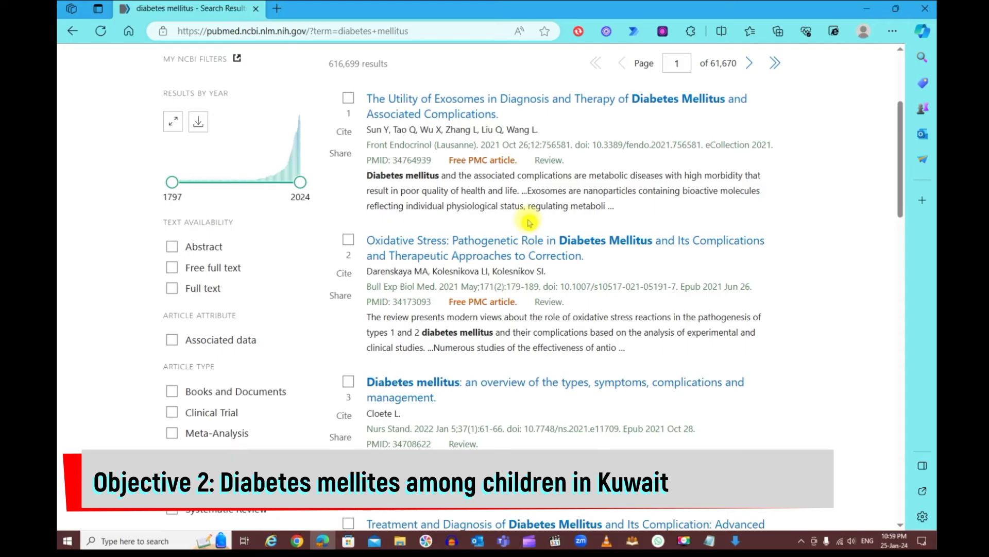
pyautogui.scroll(-1, 530, 222)
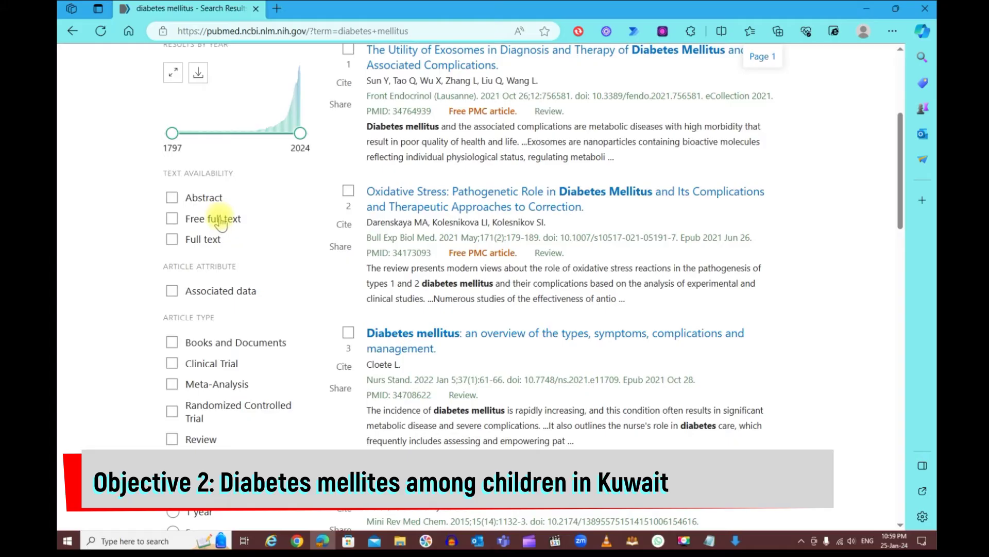
pyautogui.click(866, 9)
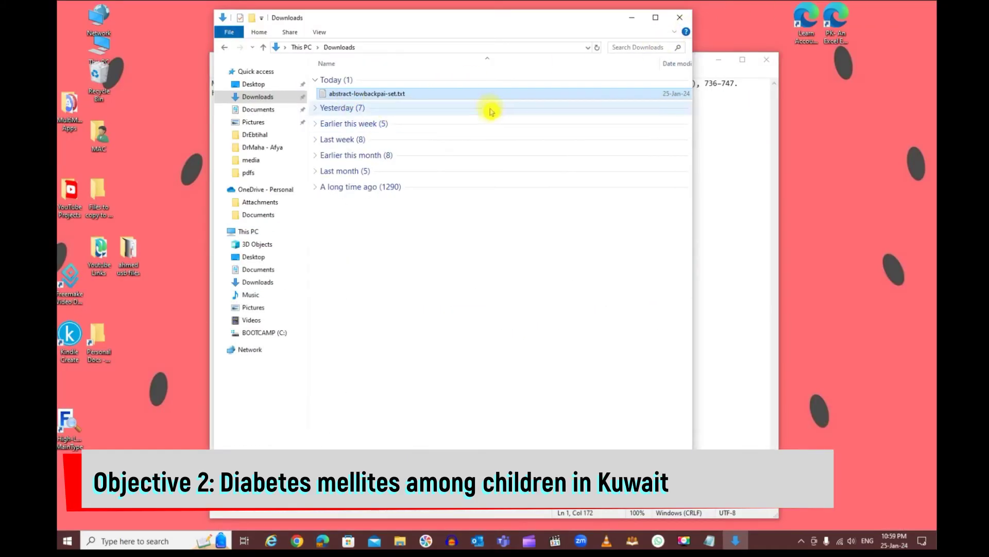
# Expand yesterday's downloads and open MeasuringQualityofServicefrom.pdf
pyautogui.click(315, 110)
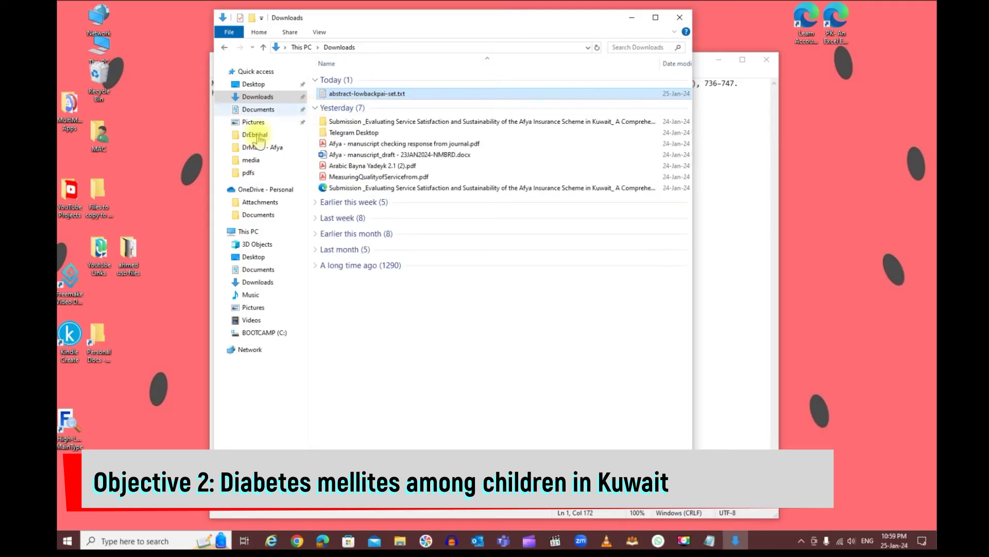
pyautogui.doubleClick(420, 176)
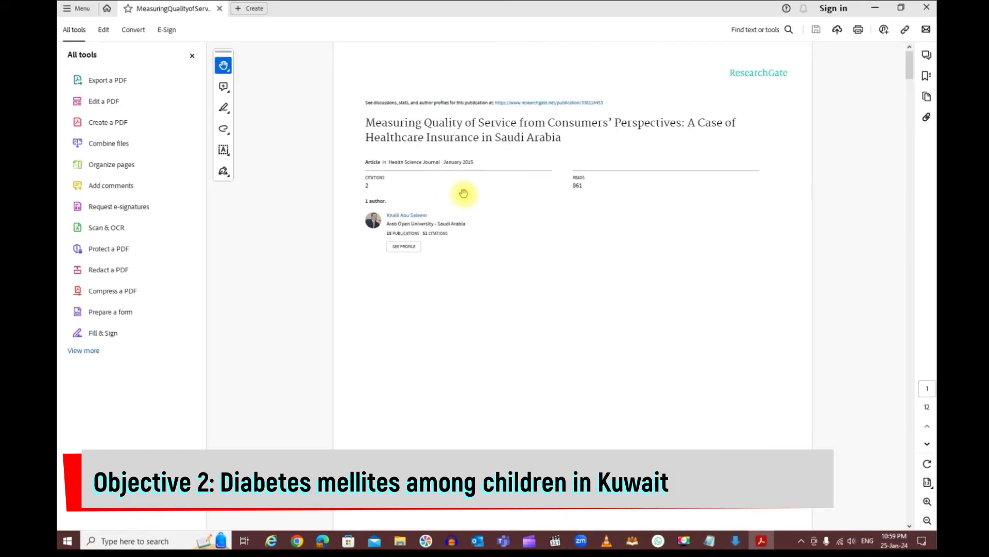
# Hide the Acrobat tools panel and zoom the PDF page to 171%
pyautogui.scroll(-1, 575, 207)
pyautogui.scroll(1, 576, 208)
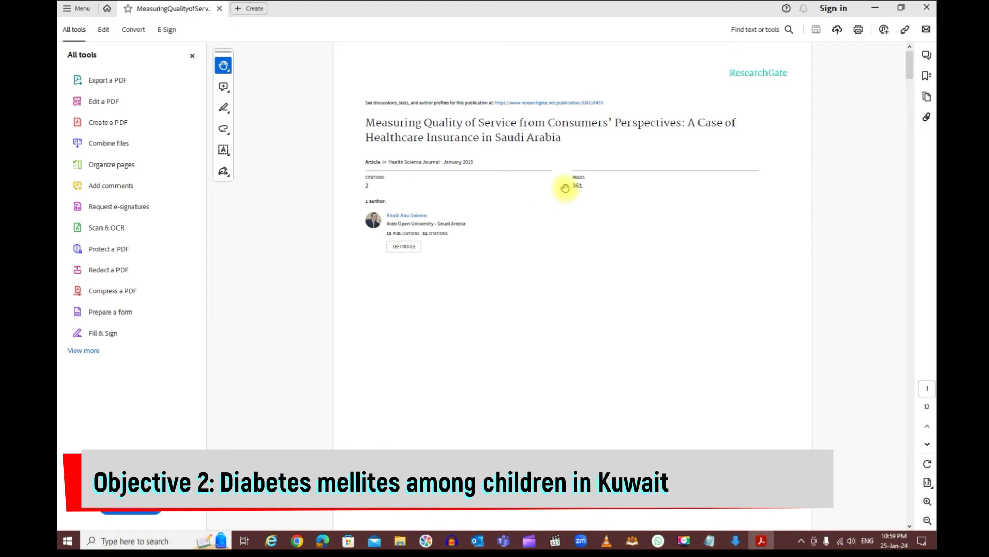
pyautogui.click(189, 55)
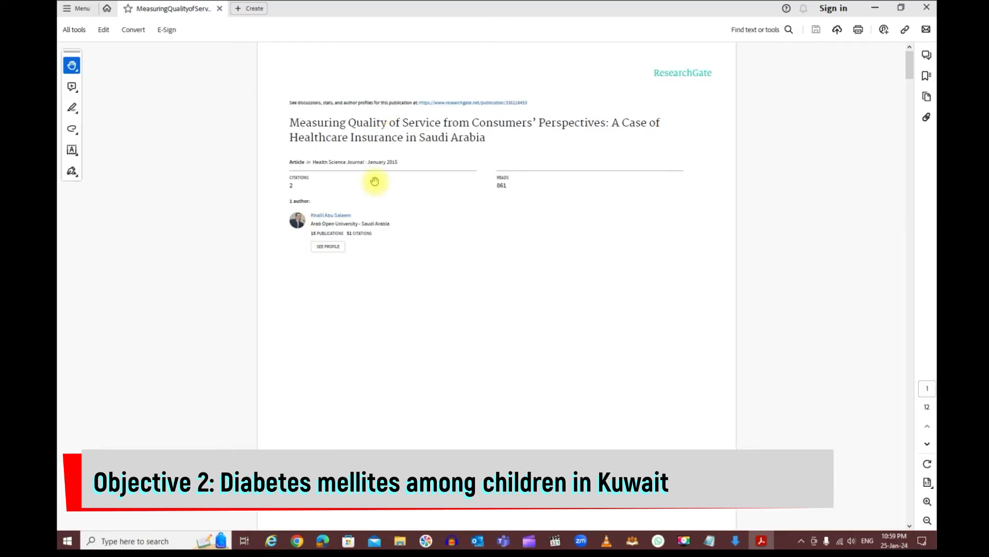
pyautogui.hotkey('ctrl', '+')
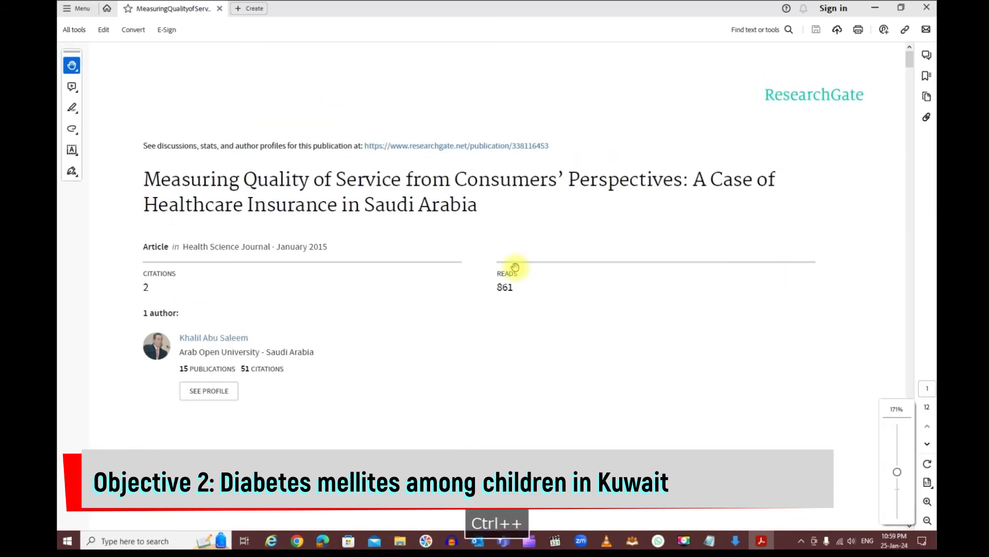
# Page through the article down to its References, then close the PDF
pyautogui.press('pagedown')
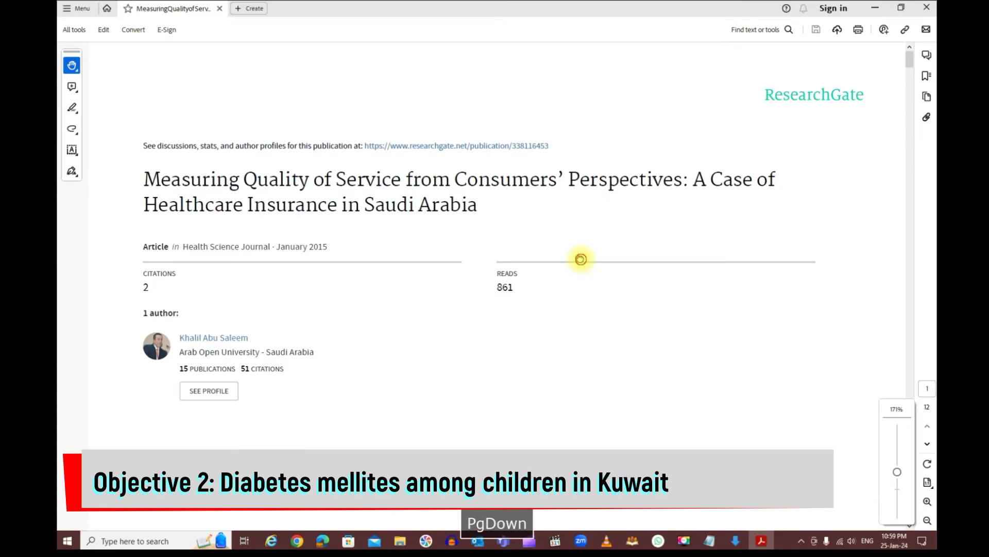
pyautogui.press('pagedown')
pyautogui.press('pagedown')
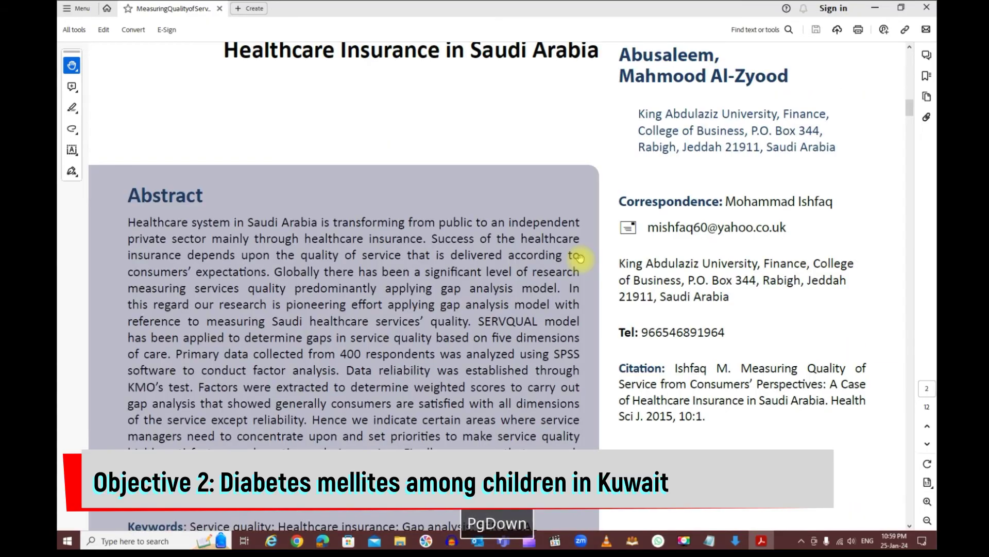
pyautogui.press('pagedown')
pyautogui.press('pagedown')
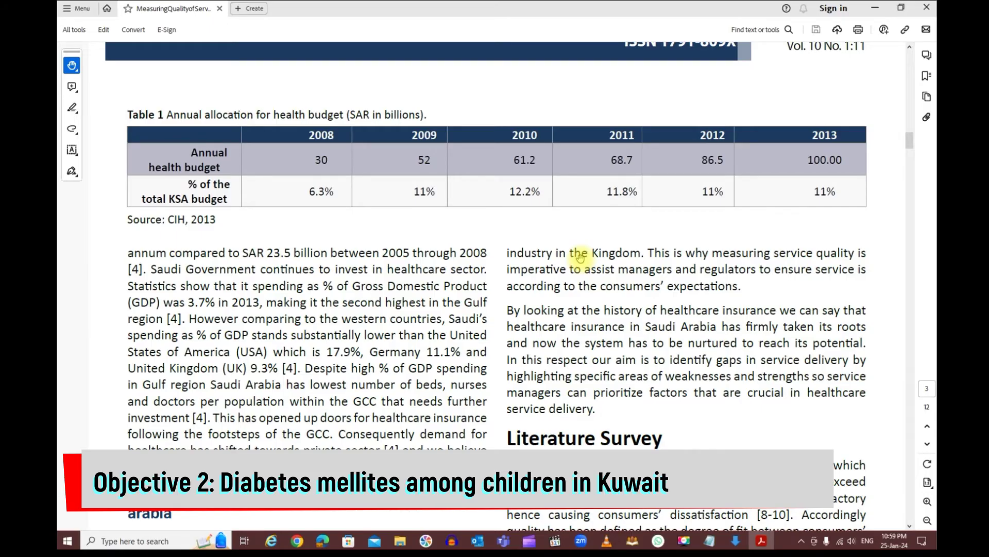
pyautogui.press('pagedown')
pyautogui.press('pagedown')
pyautogui.press('pagedown')
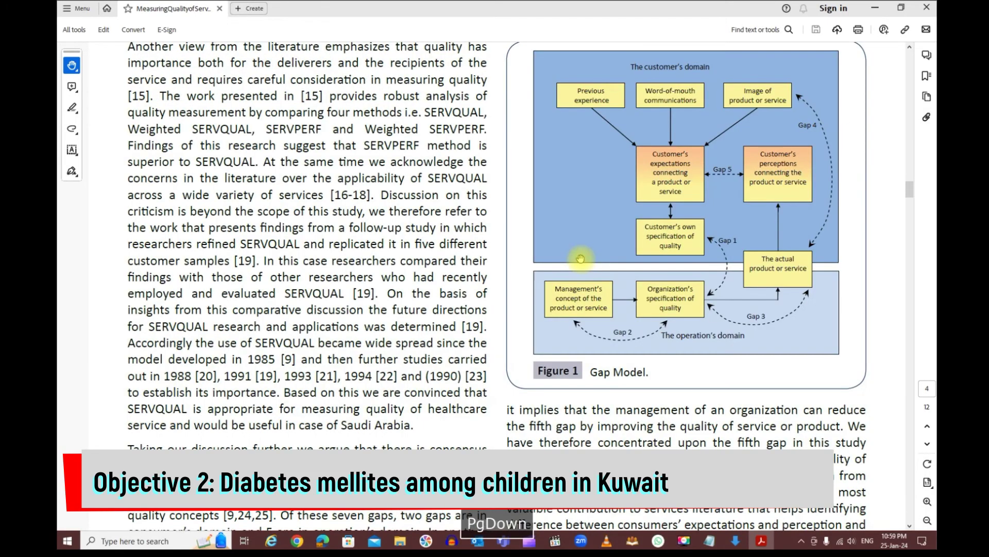
pyautogui.press('pagedown')
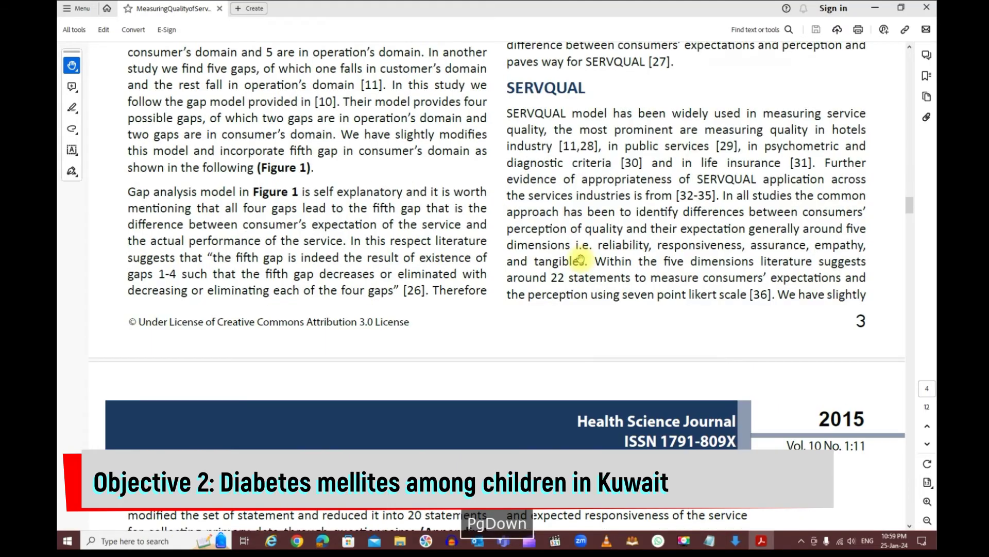
pyautogui.press('pagedown')
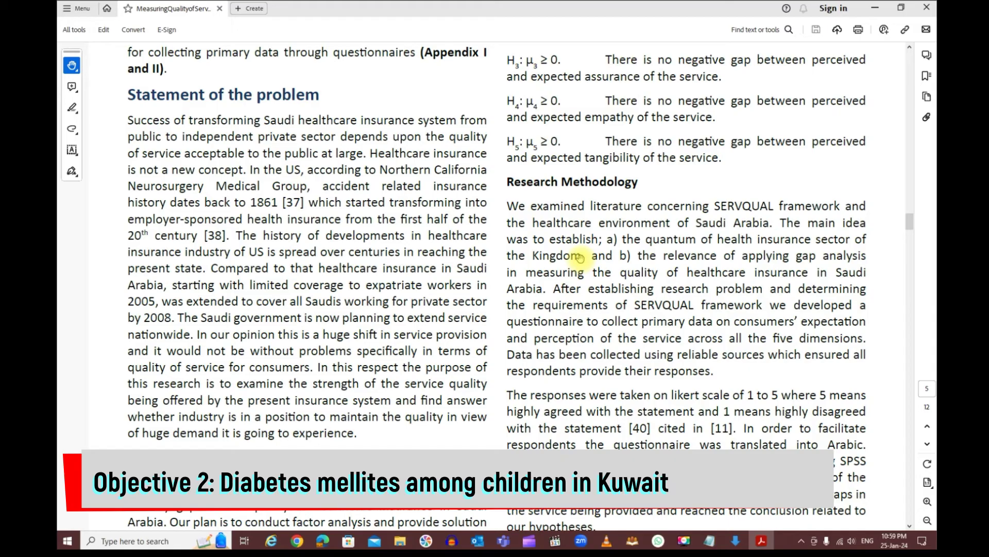
pyautogui.press('pagedown')
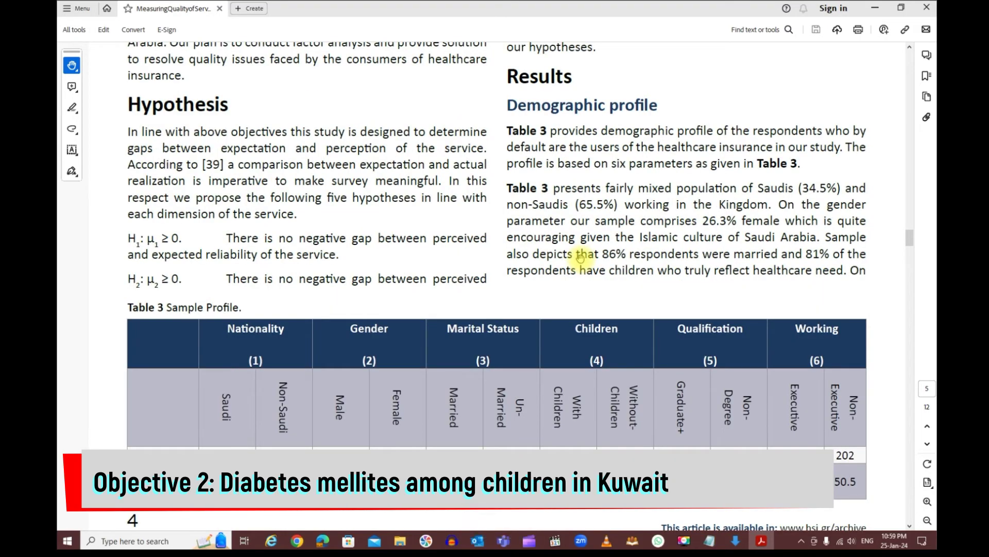
pyautogui.press('pagedown')
pyautogui.press('pagedown')
pyautogui.press('pagedown')
pyautogui.press('pagedown')
pyautogui.press('pagedown')
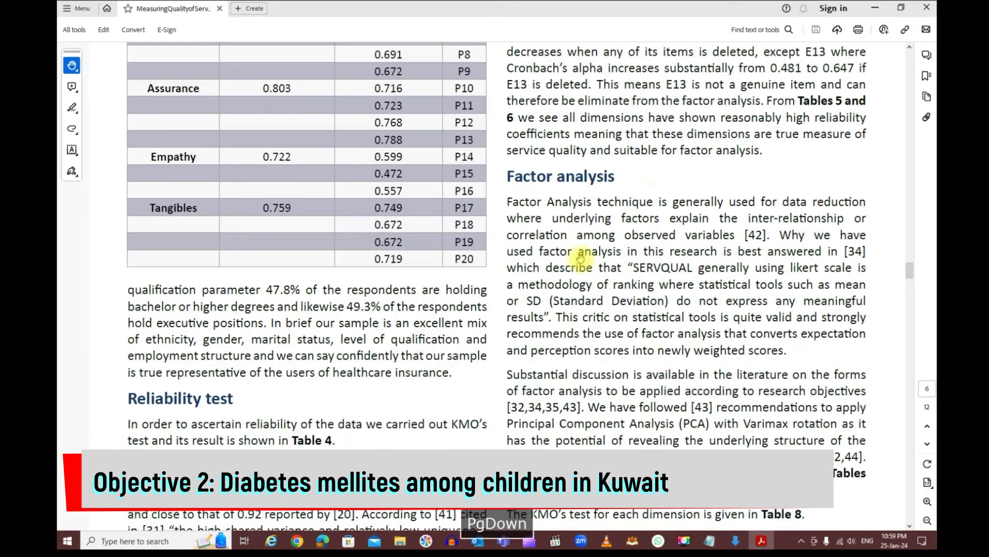
pyautogui.press('pagedown')
pyautogui.press('pagedown')
pyautogui.press('pagedown')
pyautogui.press('pagedown')
pyautogui.press('pagedown')
pyautogui.press('pagedown')
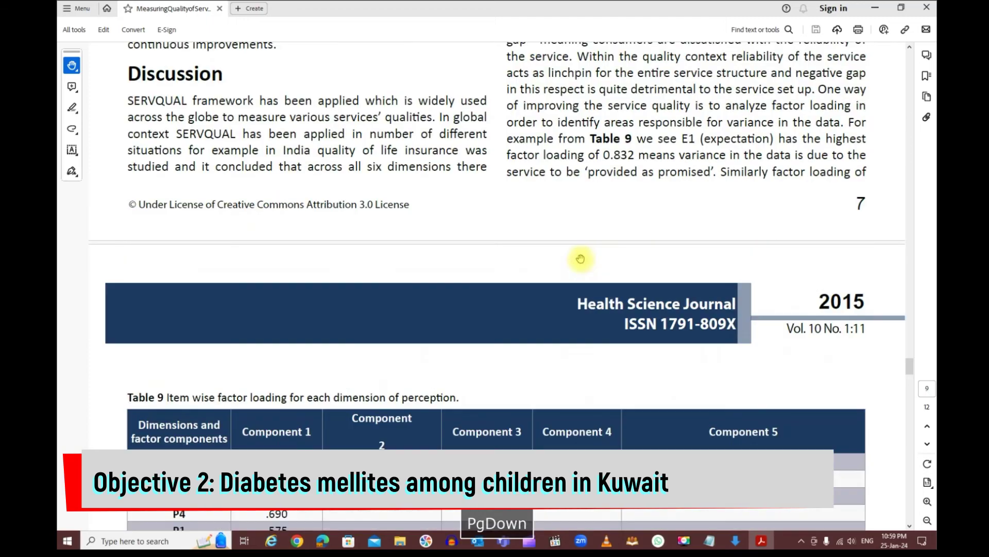
pyautogui.press('pagedown')
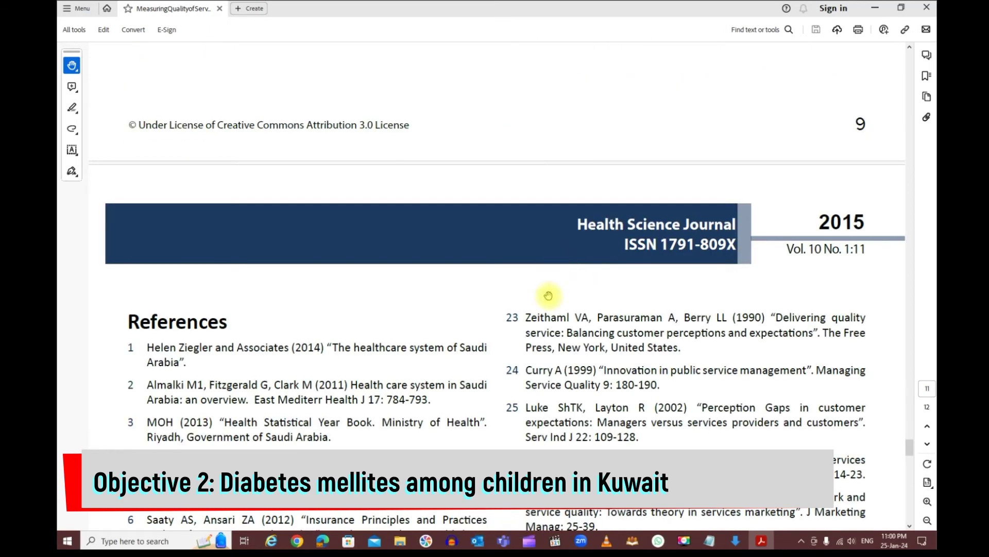
pyautogui.scroll(-5, 567, 319)
pyautogui.scroll(-3, 588, 345)
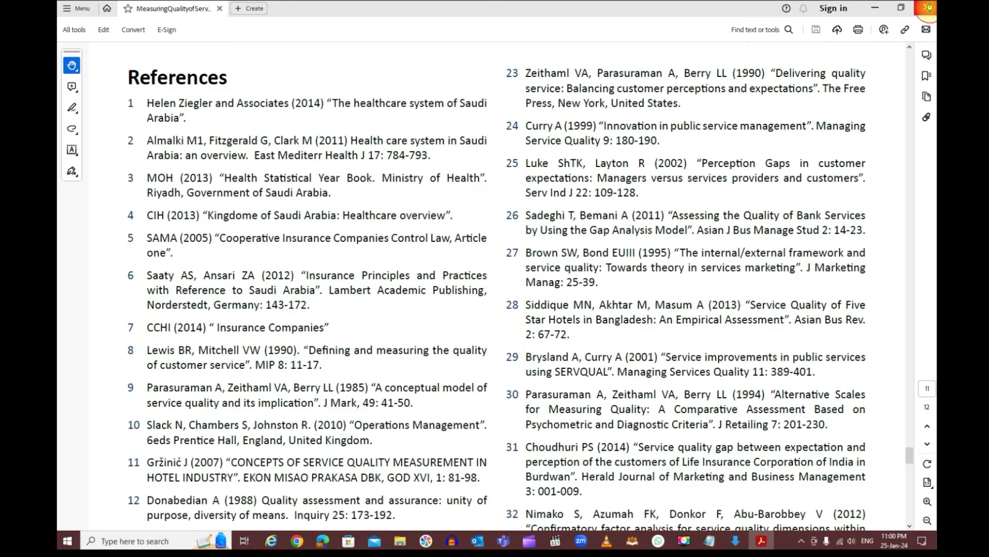
pyautogui.click(928, 8)
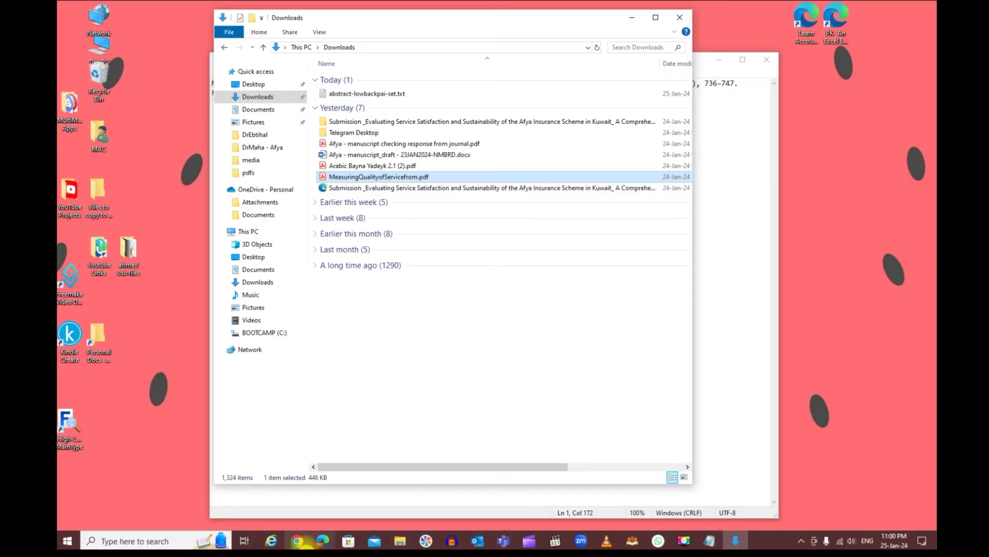
# Bring the diabetes mellitus results back and scroll to the filter sidebar
pyautogui.click(323, 540)
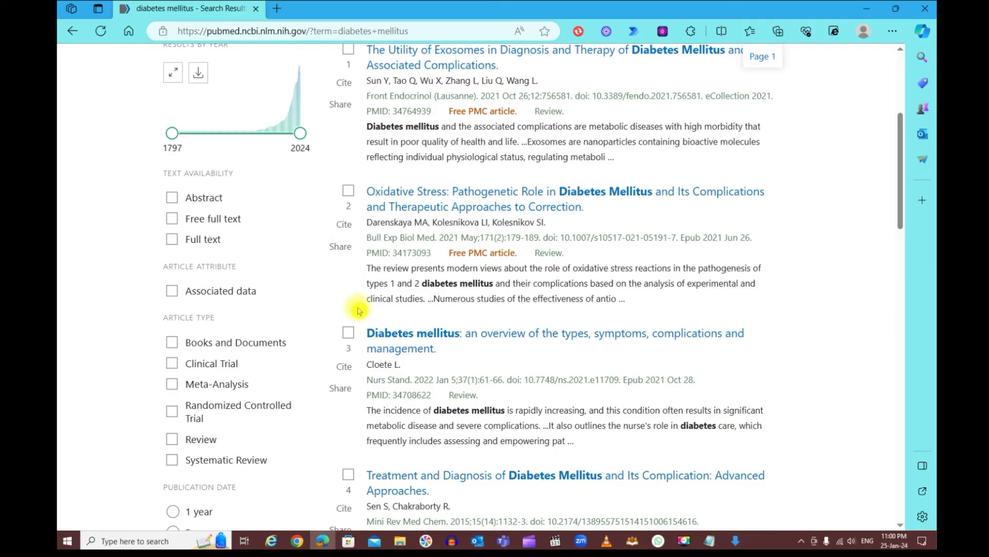
pyautogui.moveTo(899, 200); pyautogui.dragTo(912, 121)
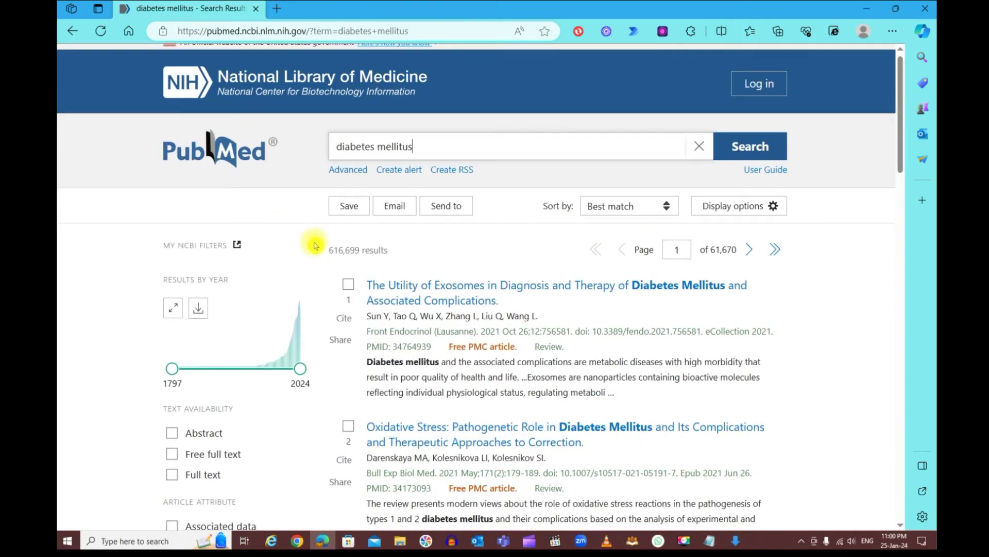
pyautogui.scroll(-5, 315, 245)
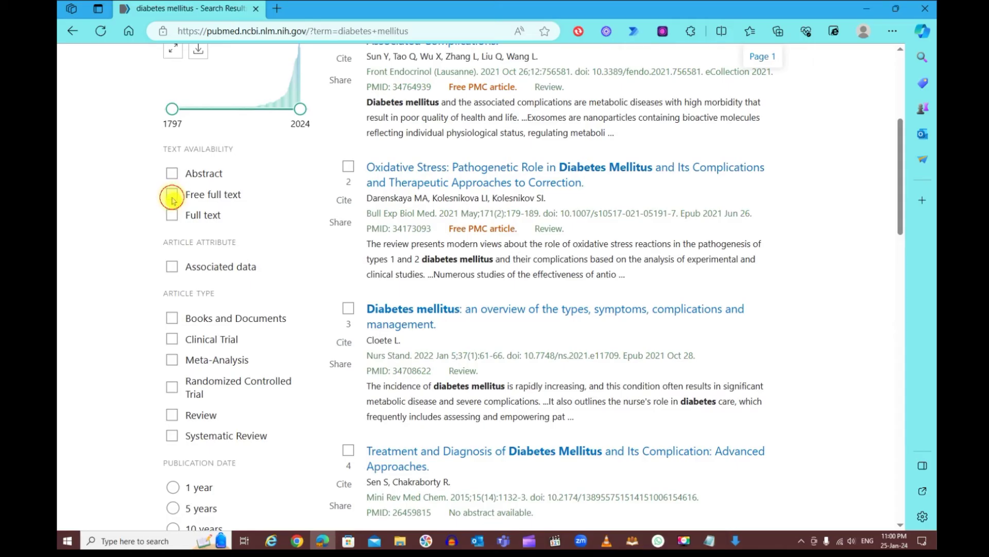
# Apply the Free full text filter under Text availability
pyautogui.click(172, 198)
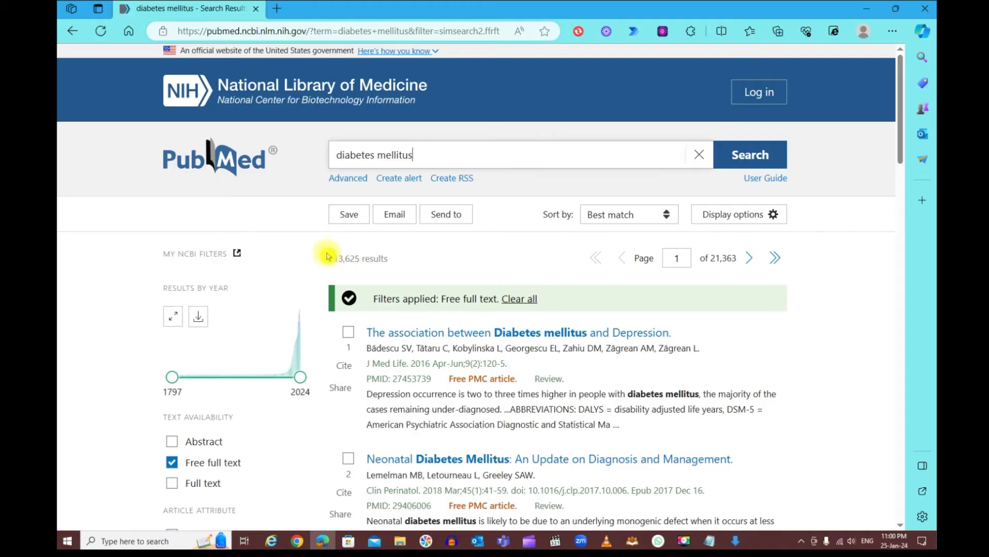
pyautogui.scroll(-5, 332, 263)
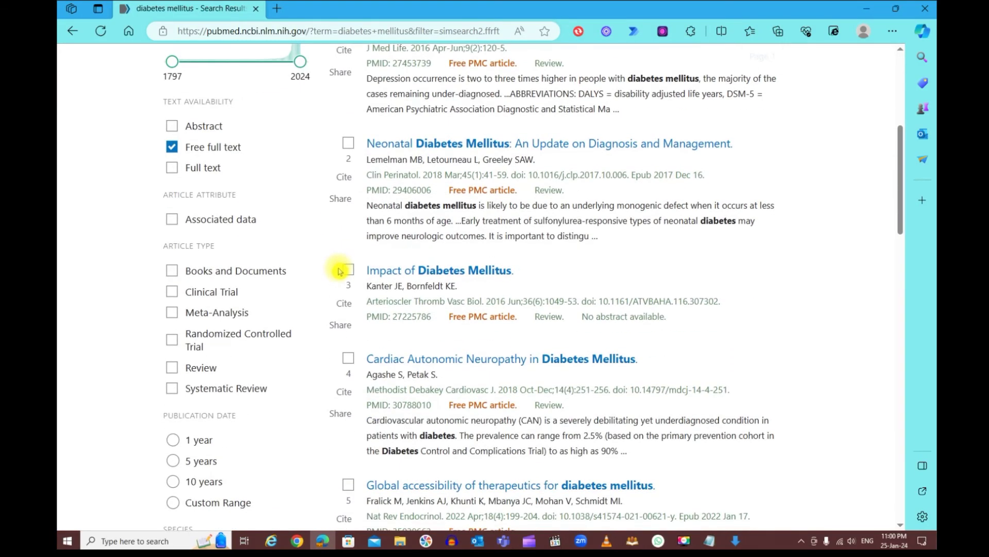
pyautogui.scroll(-4, 338, 271)
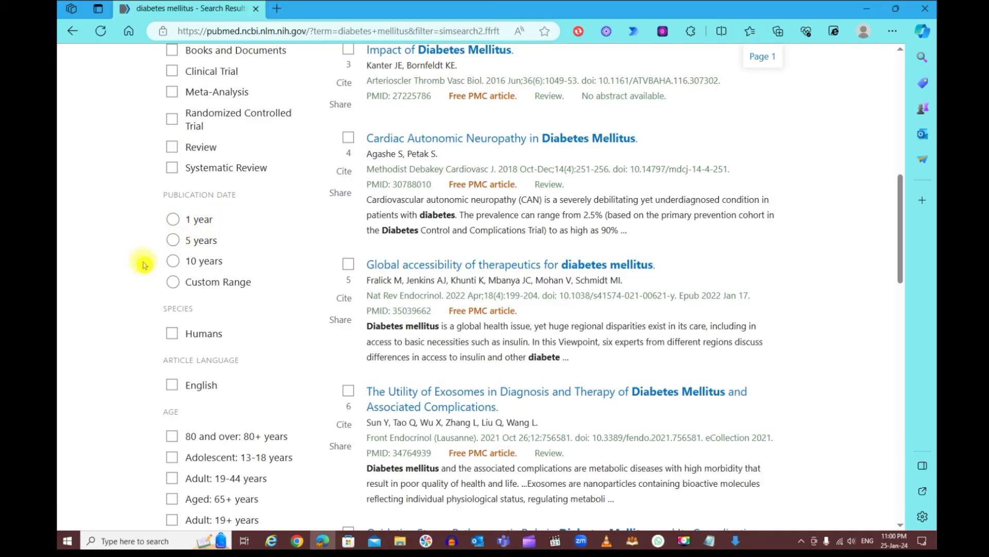
# Apply a custom publication date range from 2015 to 2024
pyautogui.click(205, 284)
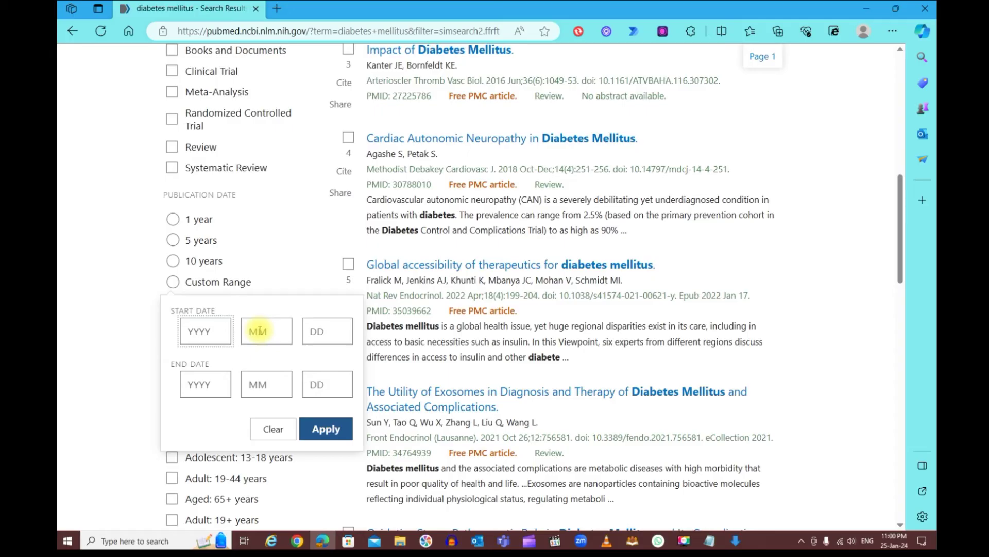
pyautogui.write('20')
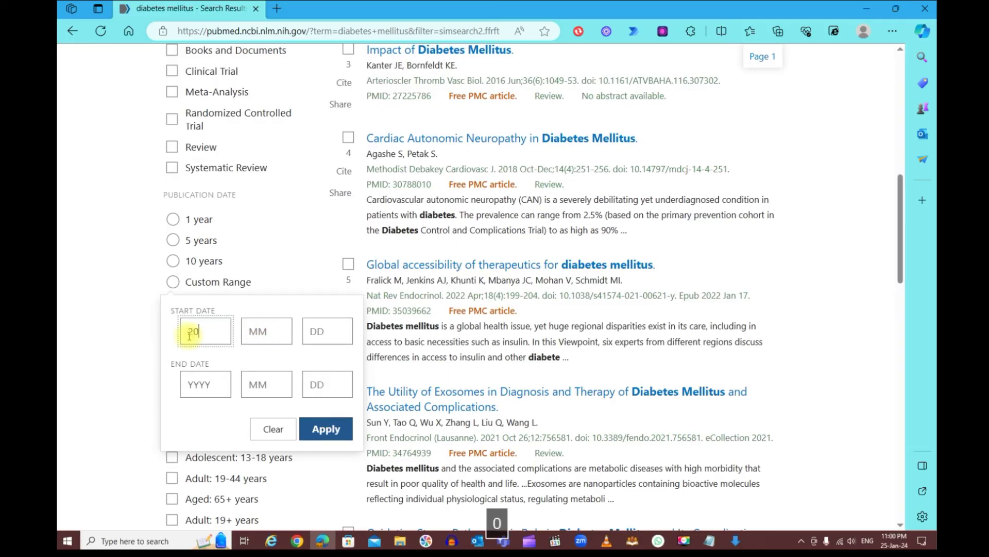
pyautogui.write('20')
pyautogui.click(210, 386)
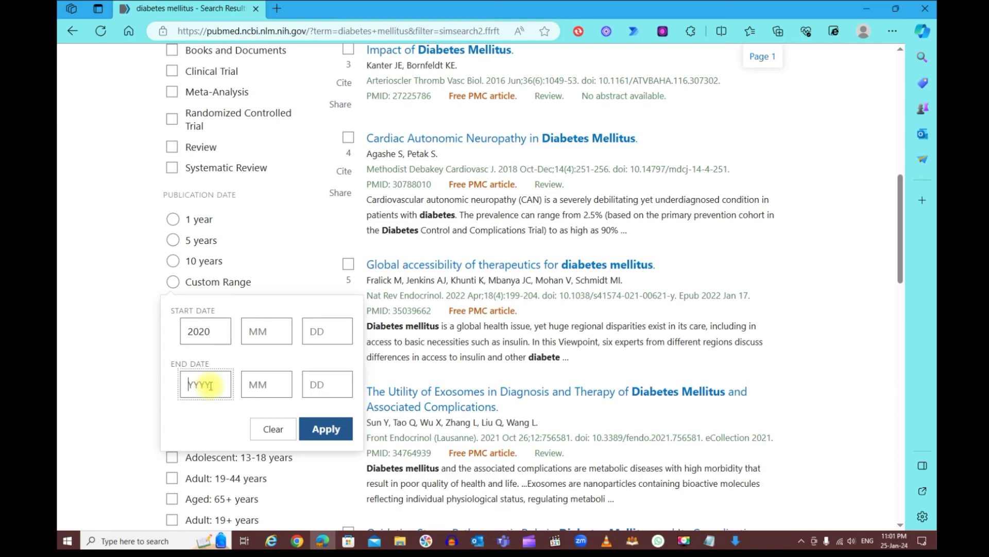
pyautogui.write('2')
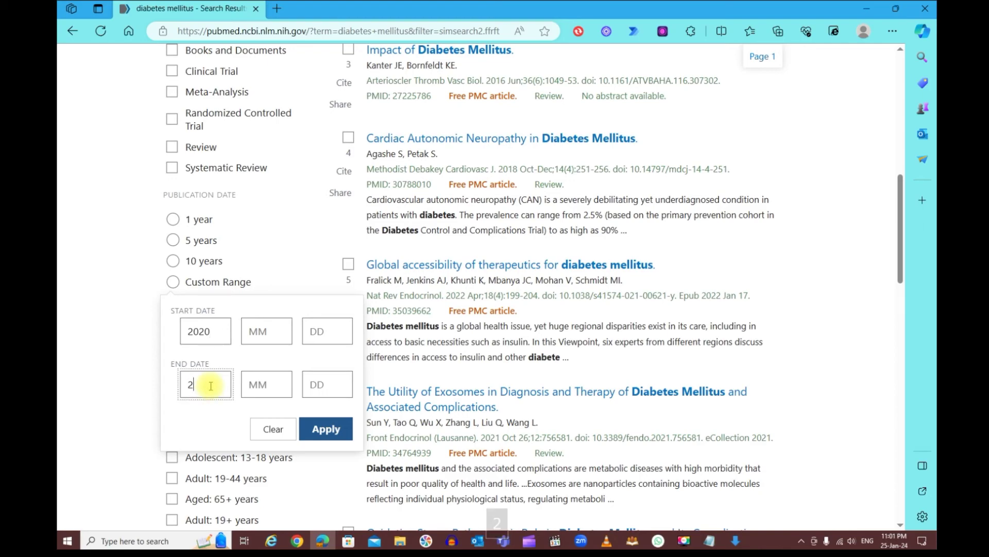
pyautogui.write('024')
pyautogui.moveTo(205, 332); pyautogui.dragTo(161, 330)
pyautogui.press('2')
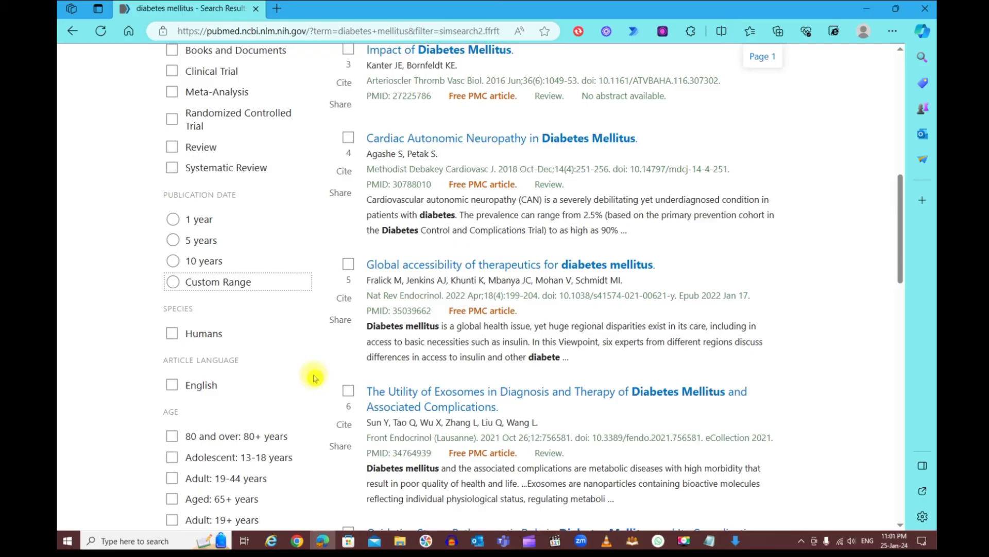
pyautogui.click(222, 282)
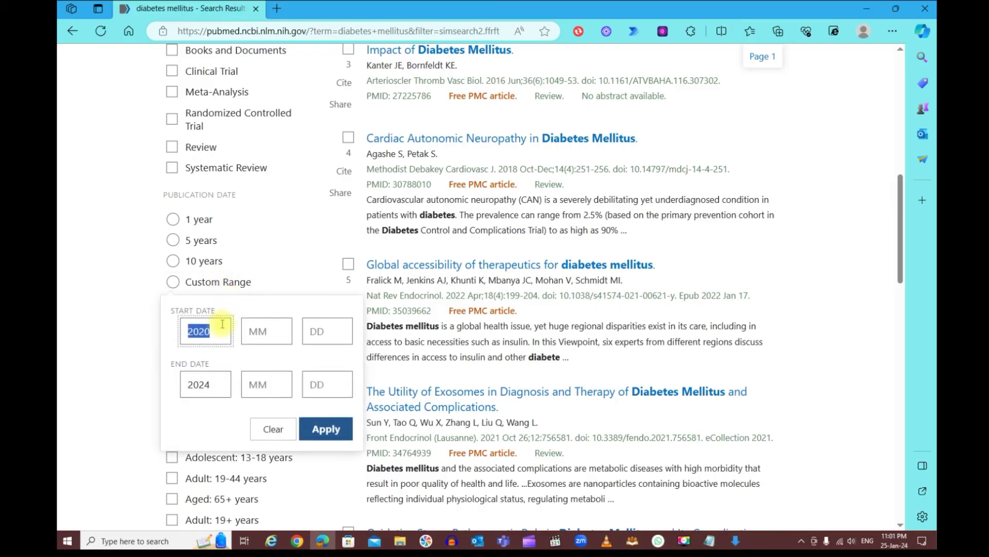
pyautogui.write('2015')
pyautogui.click(327, 430)
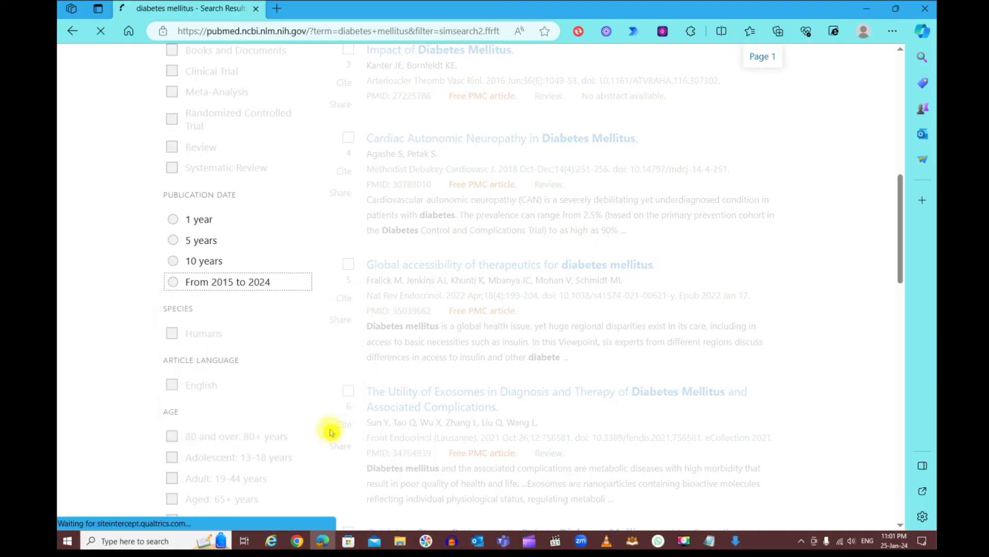
pyautogui.scroll(-10, 282, 317)
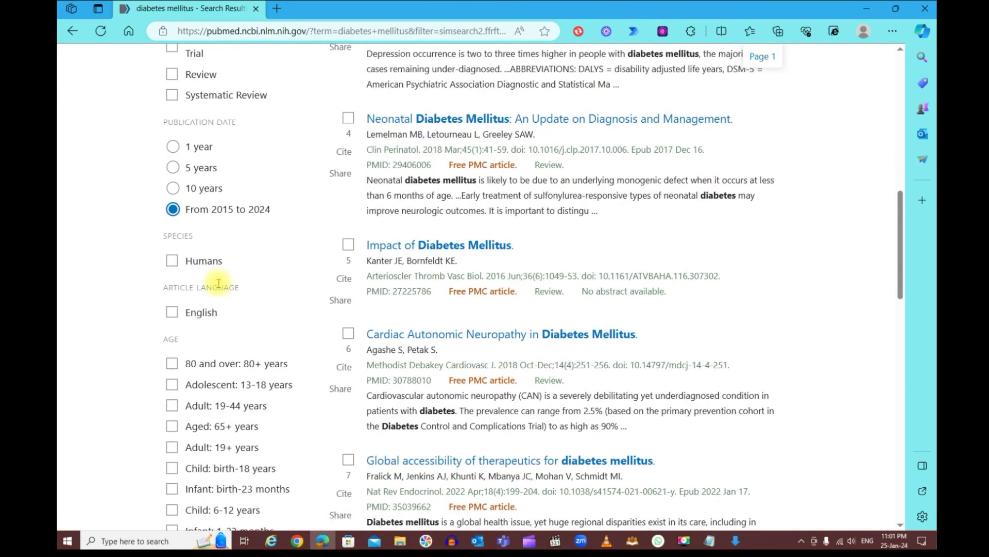
# Tick the Humans, English and Child: birth-18 years filters, leaving 11,791 results
pyautogui.click(172, 260)
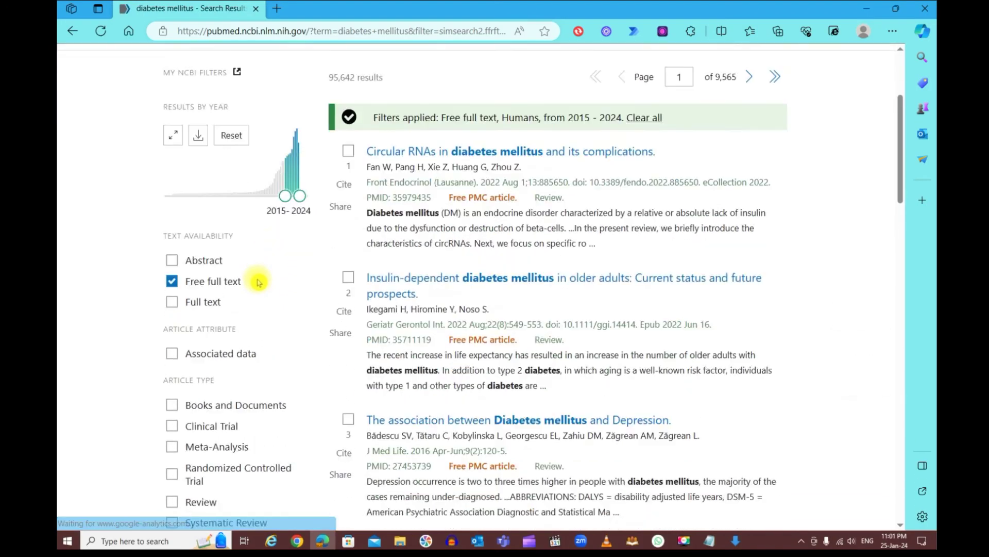
pyautogui.scroll(-6, 257, 280)
pyautogui.click(173, 393)
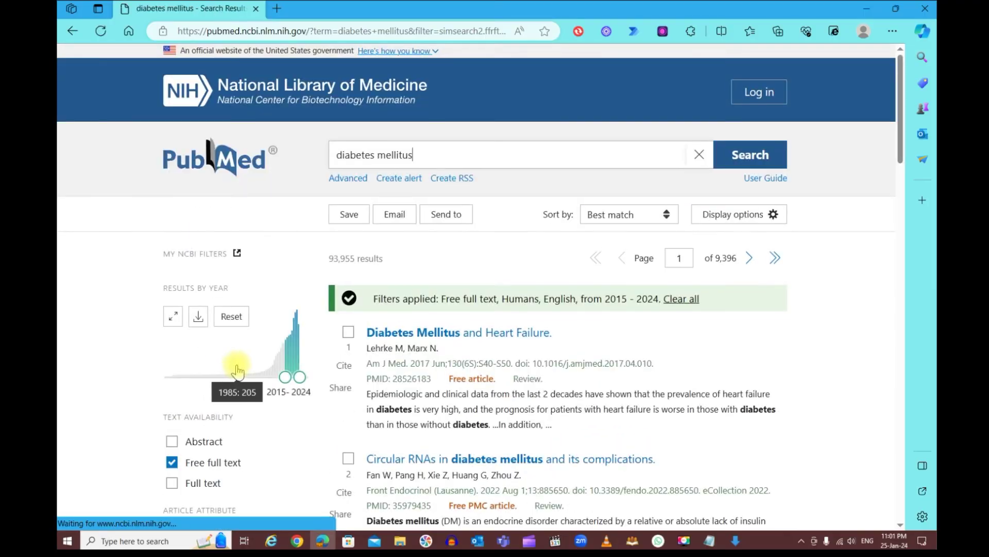
pyautogui.scroll(-9, 237, 368)
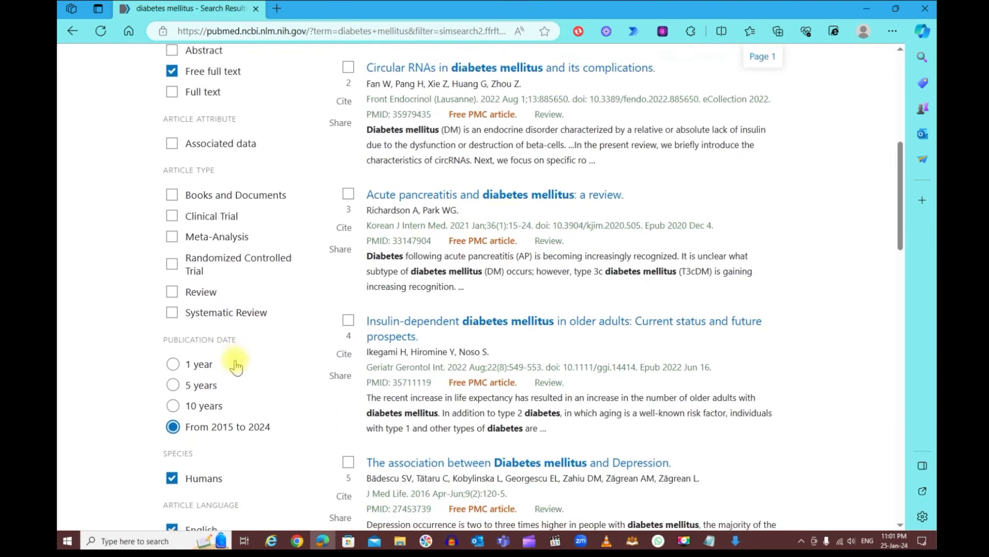
pyautogui.scroll(-3, 242, 364)
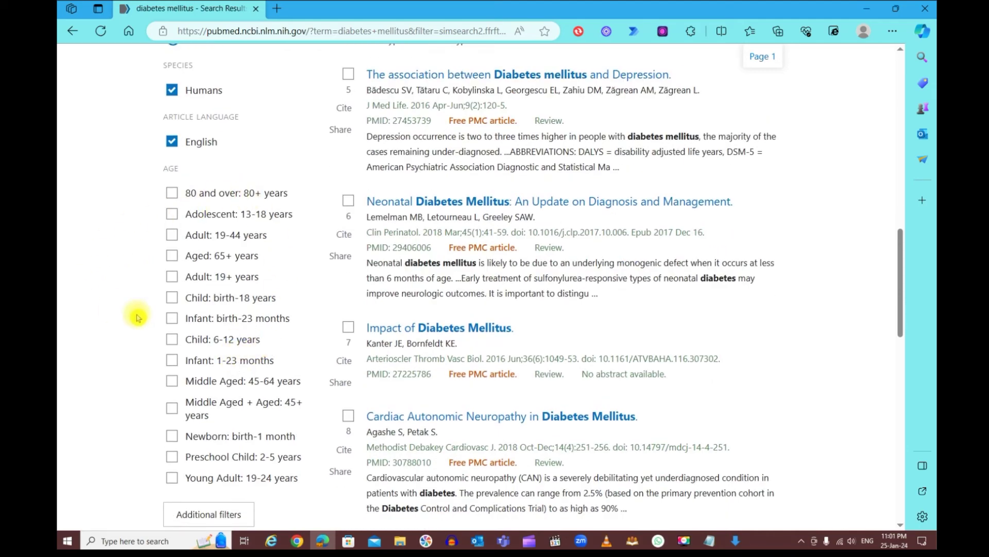
pyautogui.click(173, 300)
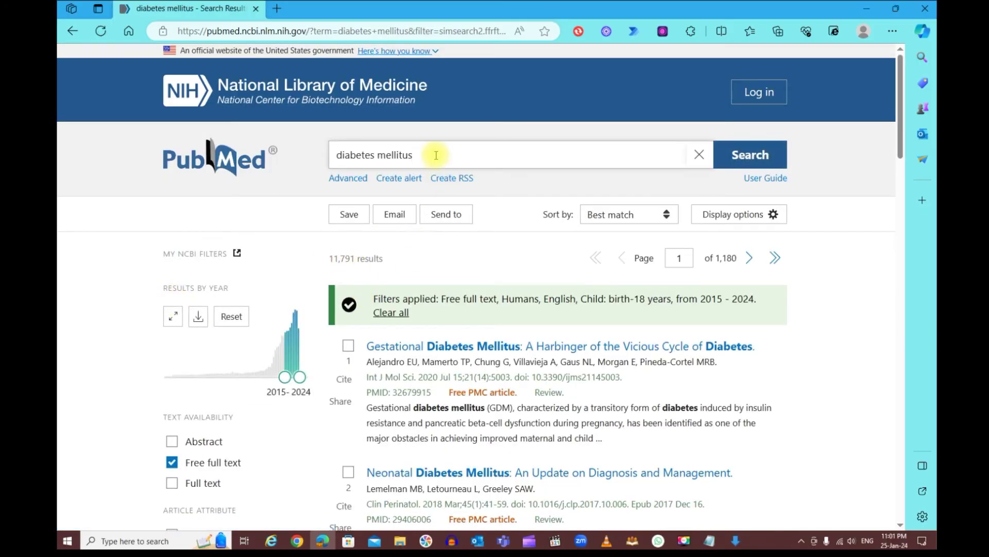
pyautogui.write('Kuwait')
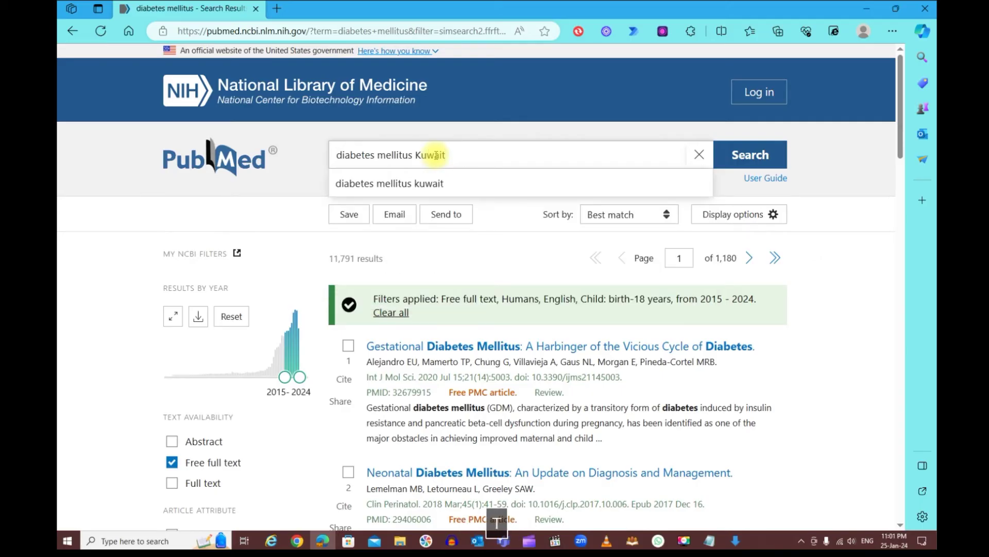
# Run the 'diabetes mellitus Kuwait' search and scroll through the 42 results
pyautogui.click(752, 156)
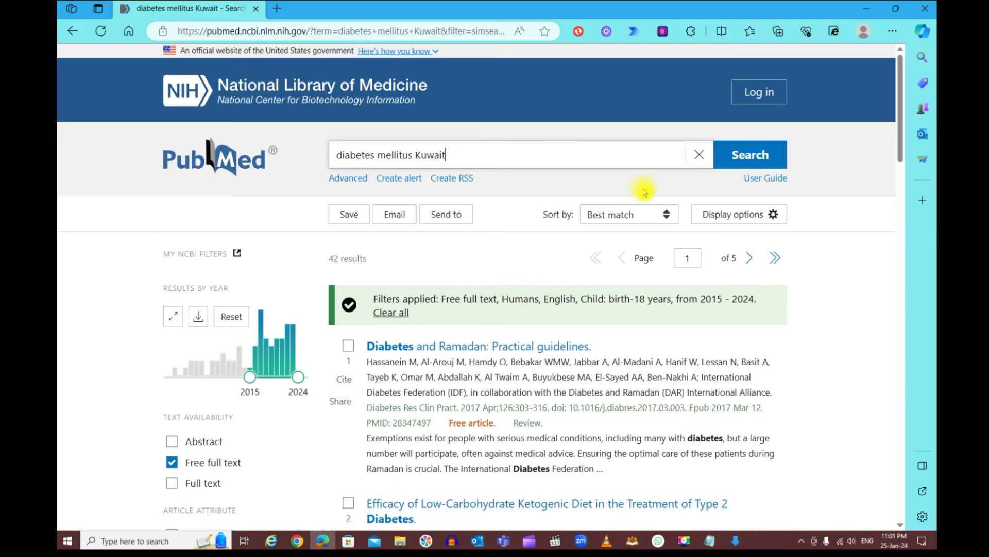
pyautogui.scroll(-3, 687, 189)
pyautogui.scroll(-9, 626, 201)
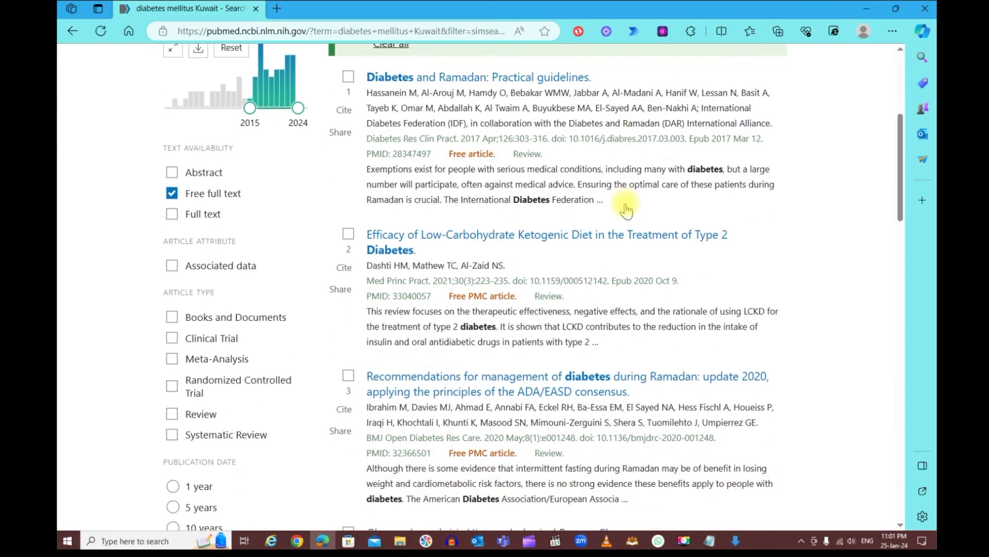
pyautogui.scroll(-3, 627, 208)
pyautogui.scroll(5, 629, 204)
pyautogui.scroll(8, 630, 199)
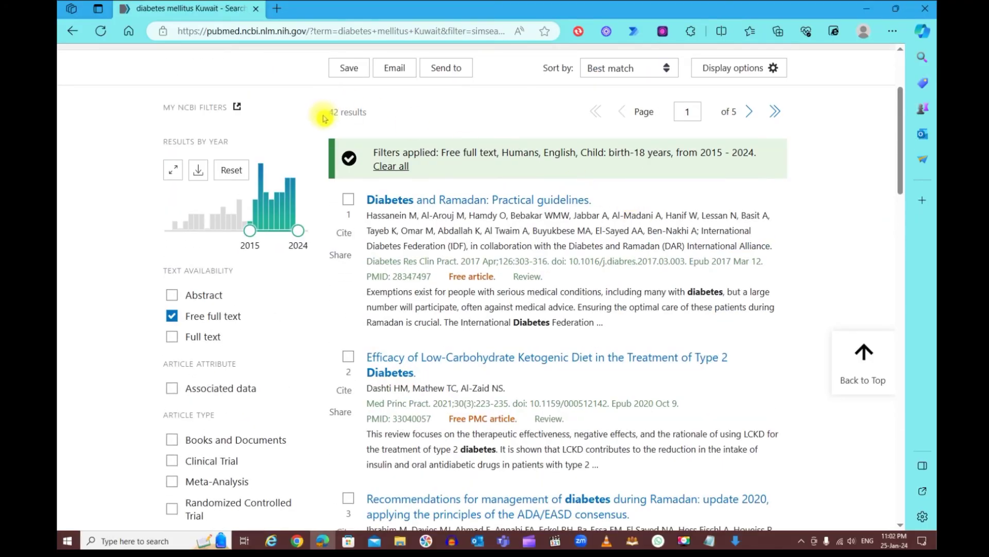
# Open the first result, 'Diabetes and Ramadan: Practical guidelines'
pyautogui.moveTo(322, 112); pyautogui.dragTo(410, 113)
pyautogui.click(410, 112)
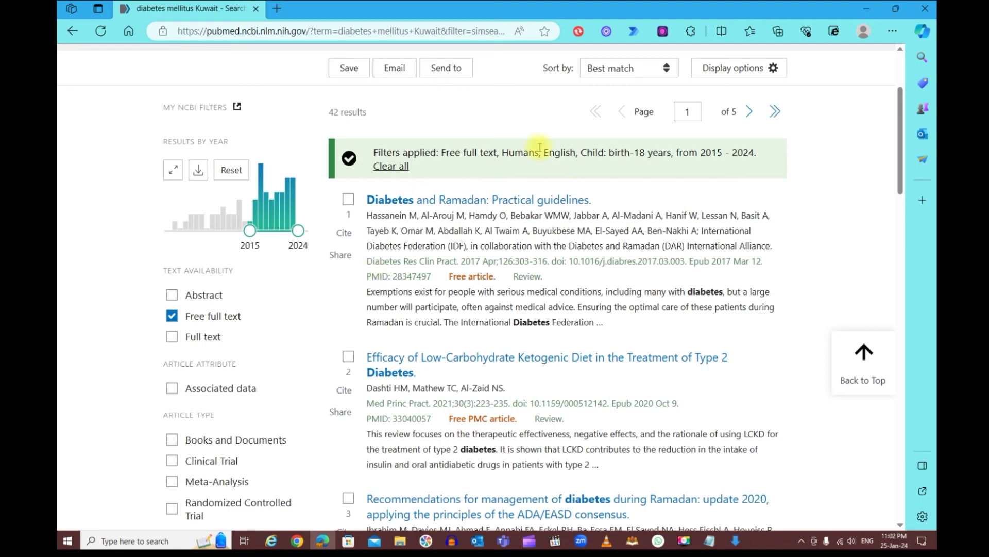
pyautogui.click(461, 201)
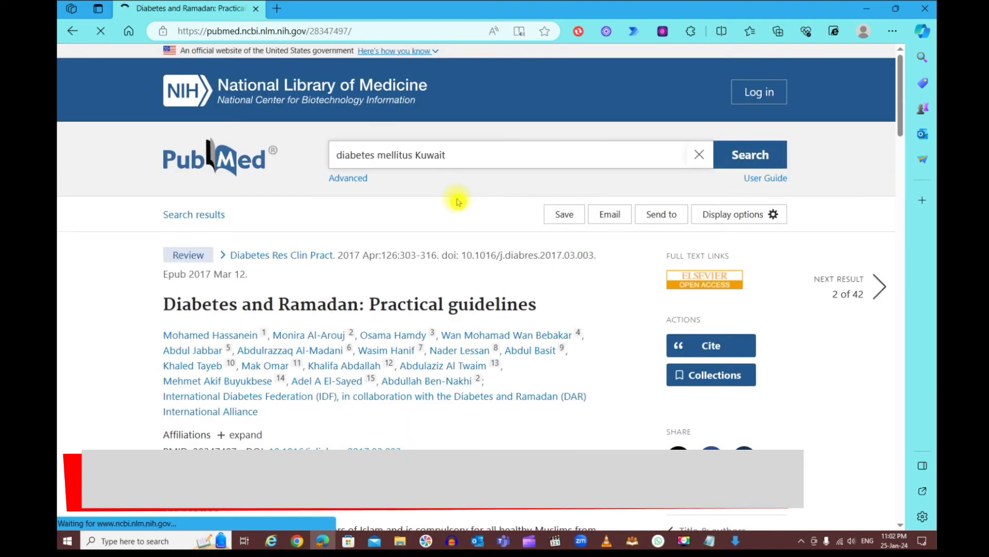
# Open the Elsevier free full text, accept cookies, and open the 1 MB PDF
pyautogui.scroll(-2, 481, 203)
pyautogui.moveTo(664, 164); pyautogui.dragTo(767, 157)
pyautogui.click(712, 187)
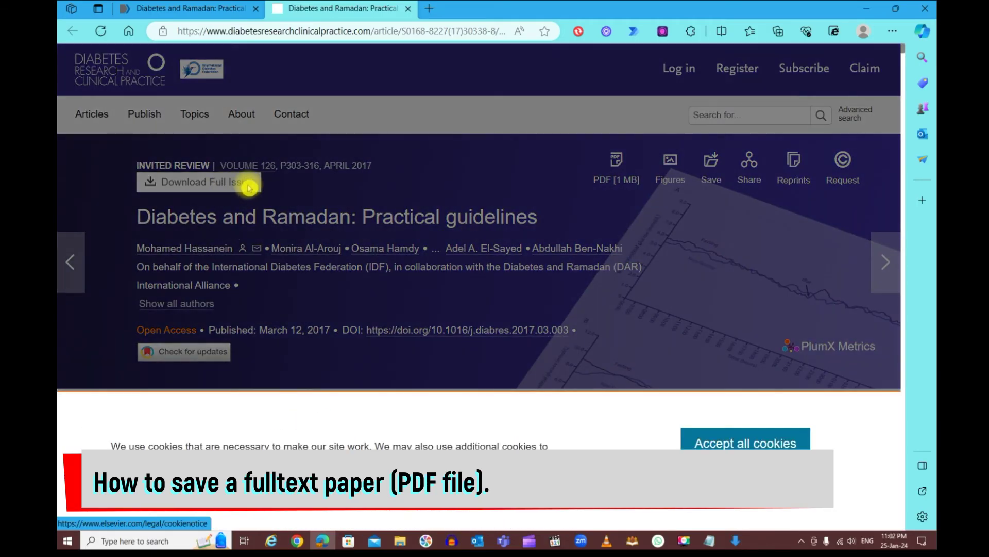
pyautogui.click(752, 440)
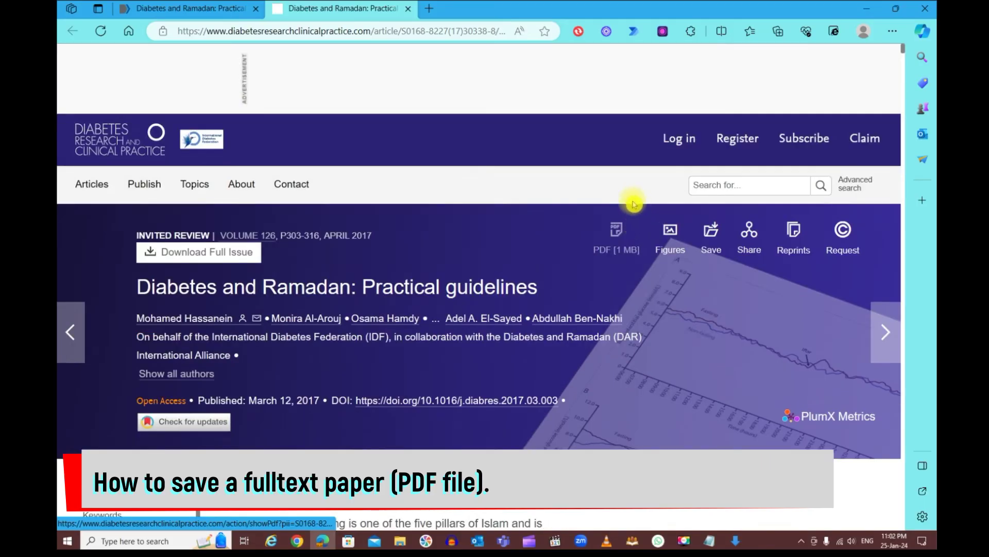
pyautogui.click(634, 215)
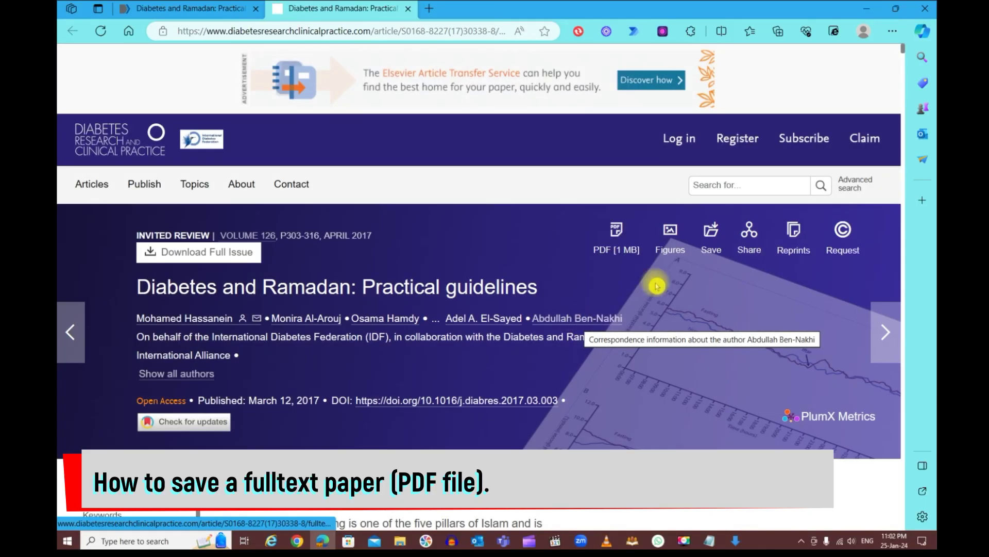
pyautogui.click(615, 252)
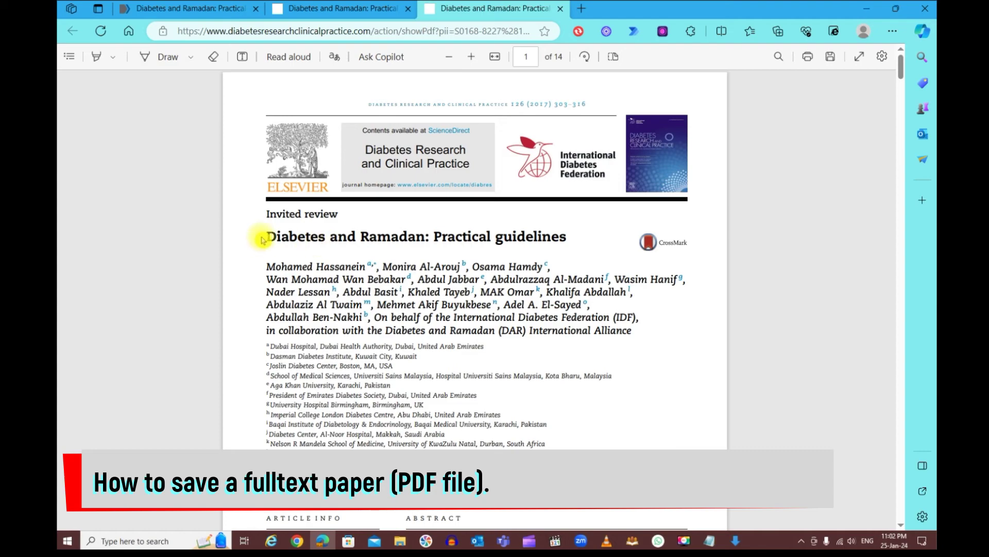
# Save the Diabetes and Ramadan guidelines PDF to Downloads as 'diabetes paper', then close the PDF and publisher tabs
pyautogui.moveTo(263, 236); pyautogui.dragTo(568, 237)
pyautogui.scroll(-1, 569, 242)
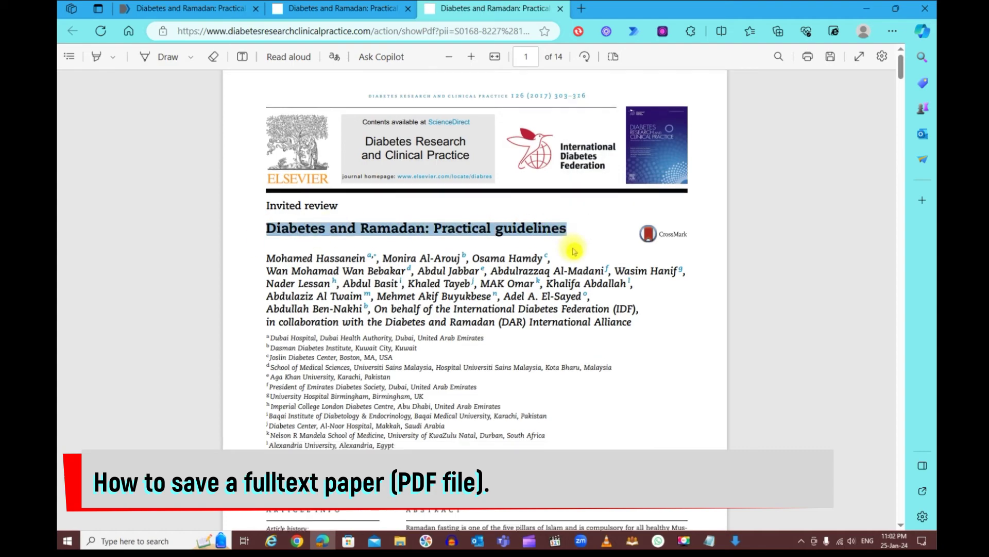
pyautogui.scroll(1, 573, 252)
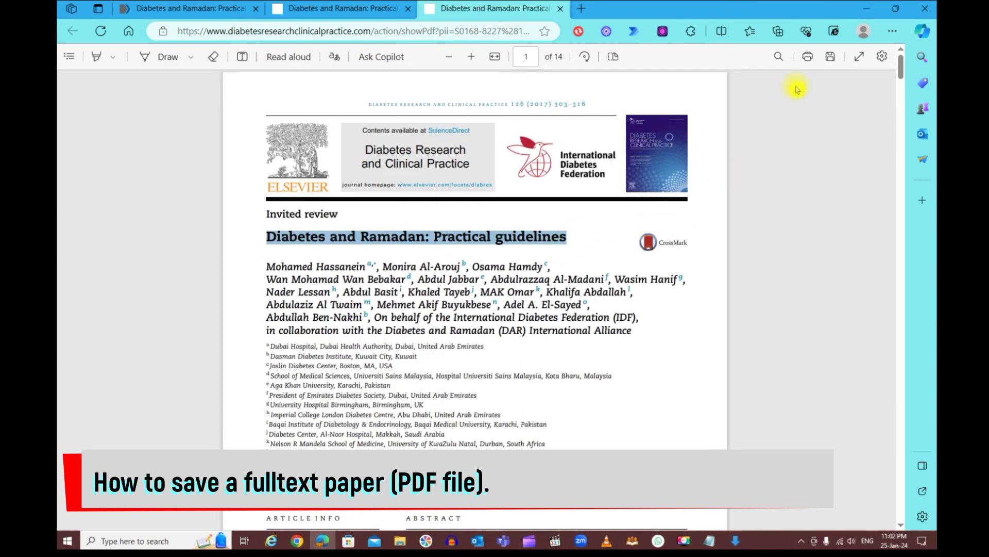
pyautogui.click(831, 58)
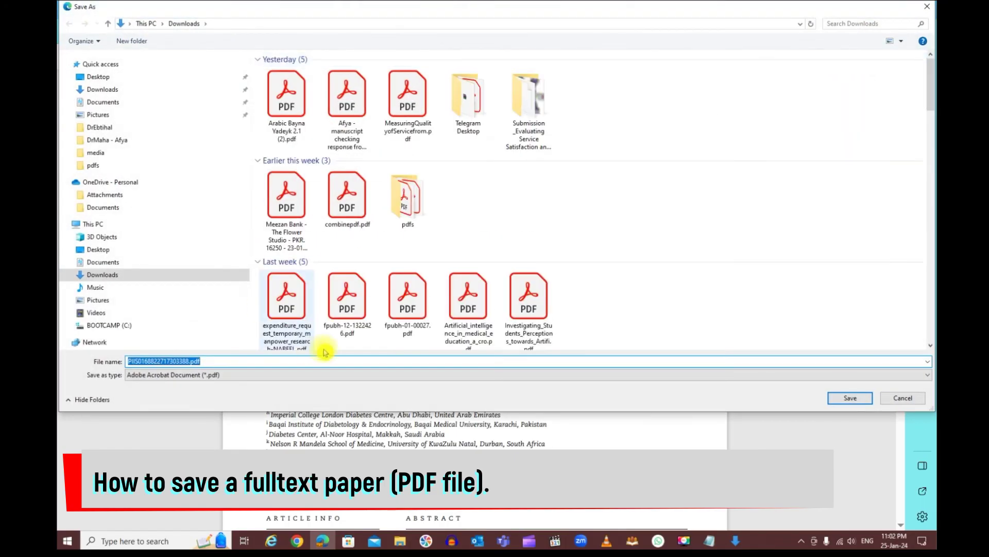
pyautogui.write('diab')
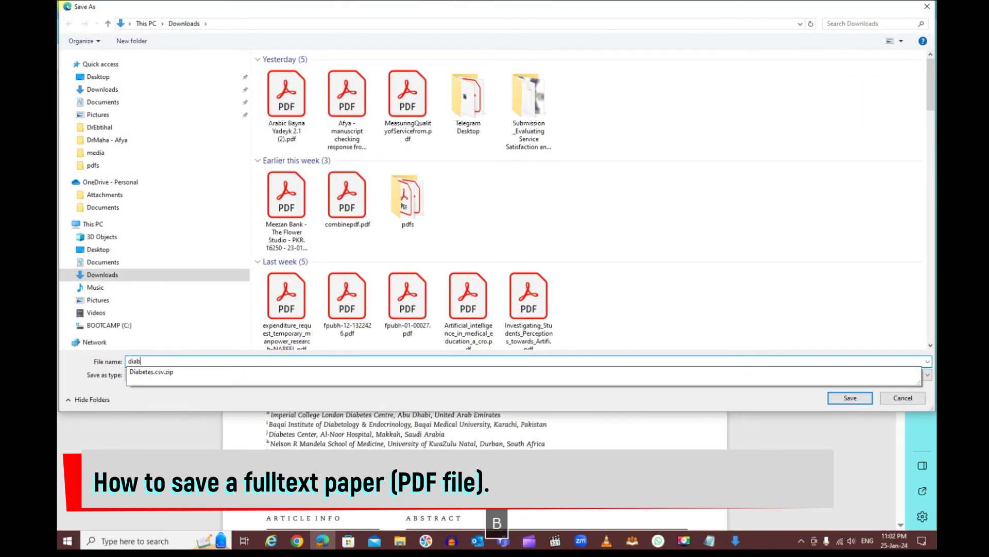
pyautogui.write('etest pap')
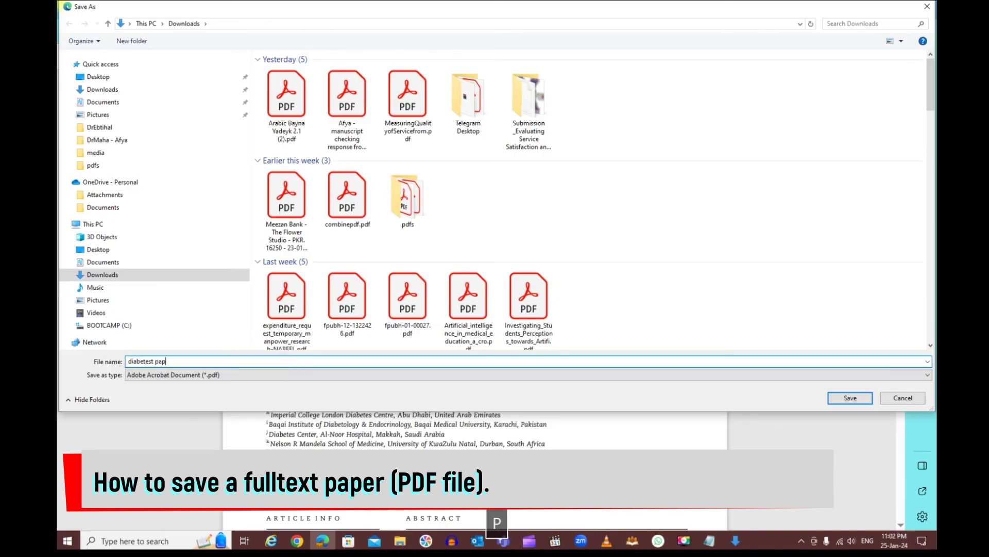
pyautogui.press('BackSpace')
pyautogui.press('BackSpace')
pyautogui.press('BackSpace')
pyautogui.press('BackSpace')
pyautogui.press('BackSpace')
pyautogui.write('paper')
pyautogui.press('Return')
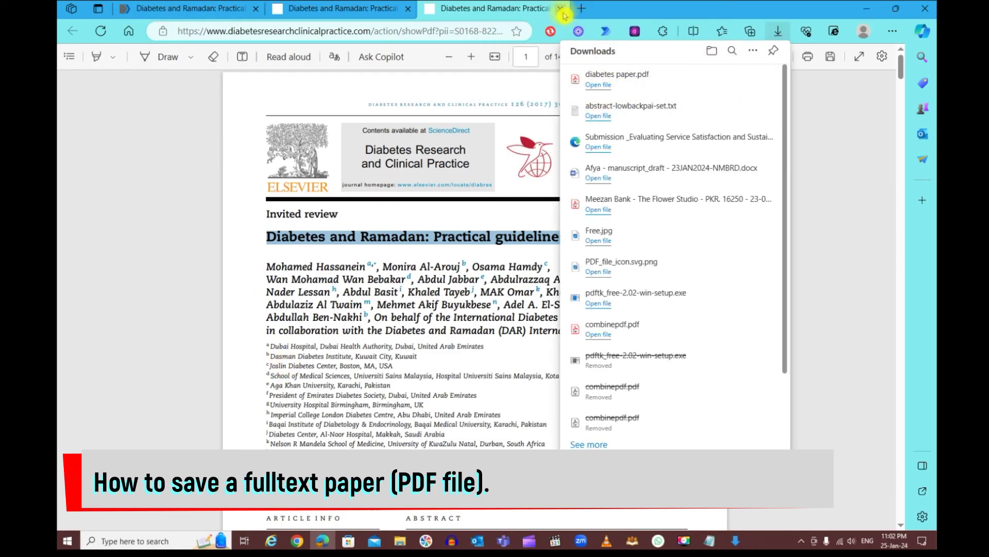
pyautogui.click(561, 8)
pyautogui.click(410, 9)
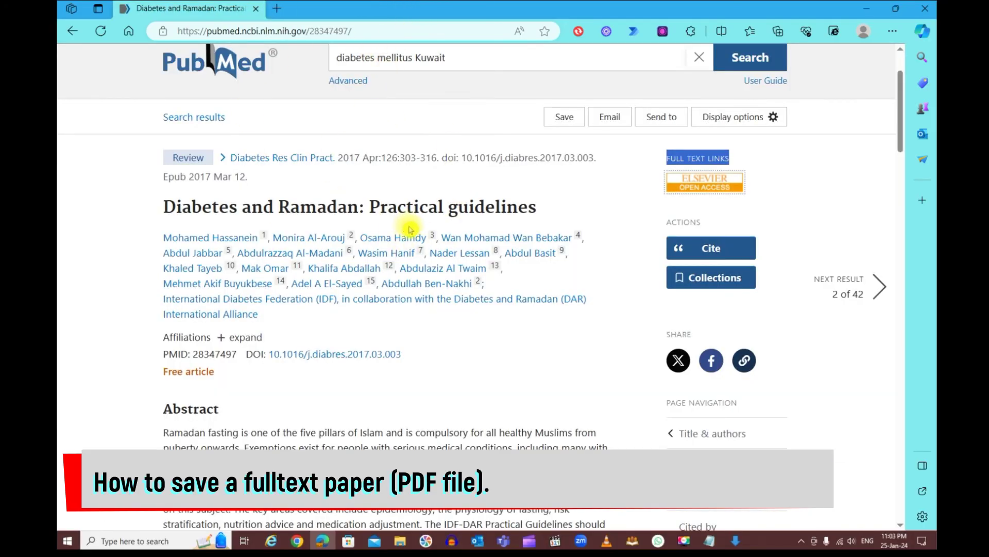
# Back in the results, open result 3, the 2020 Ramadan recommendations, and its BMJ free full text
pyautogui.click(73, 32)
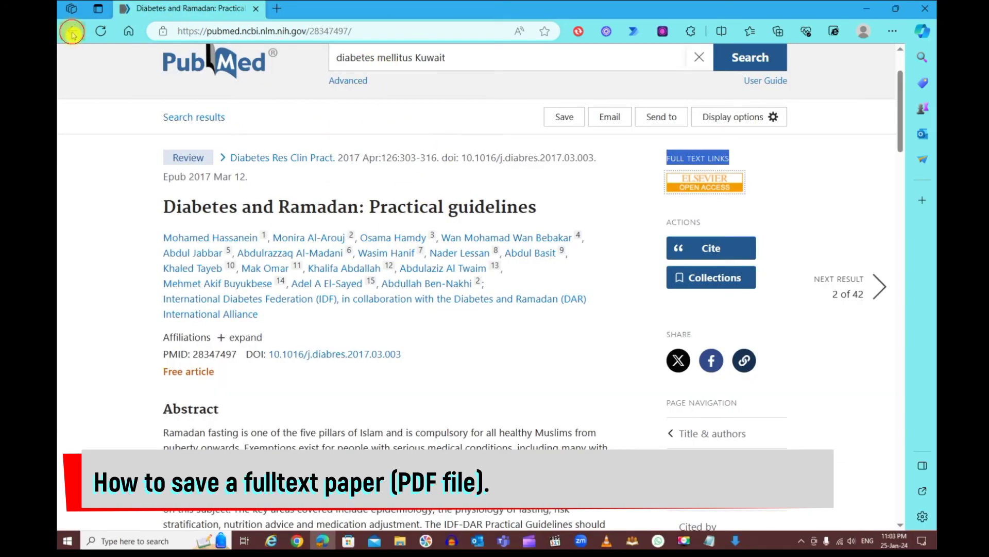
pyautogui.scroll(-10, 348, 213)
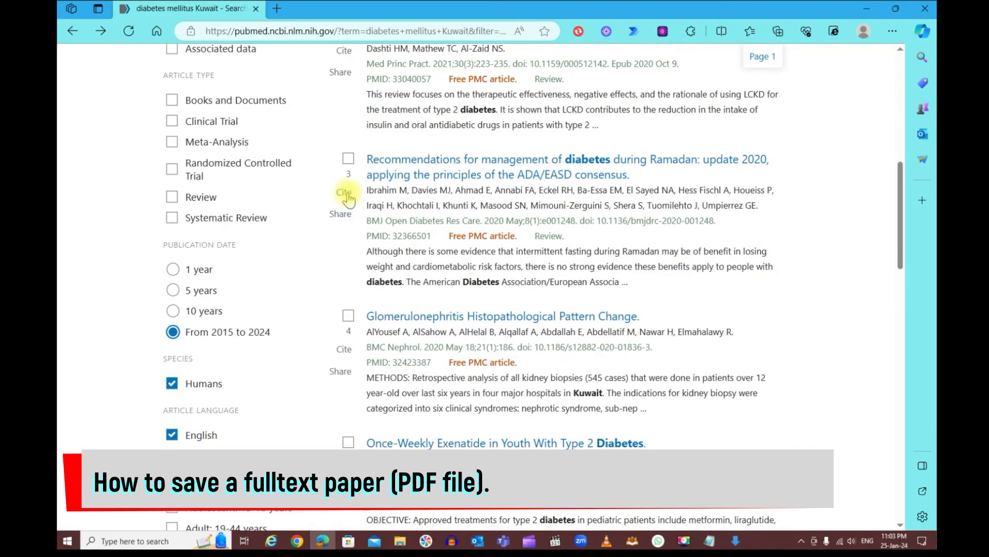
pyautogui.click(426, 175)
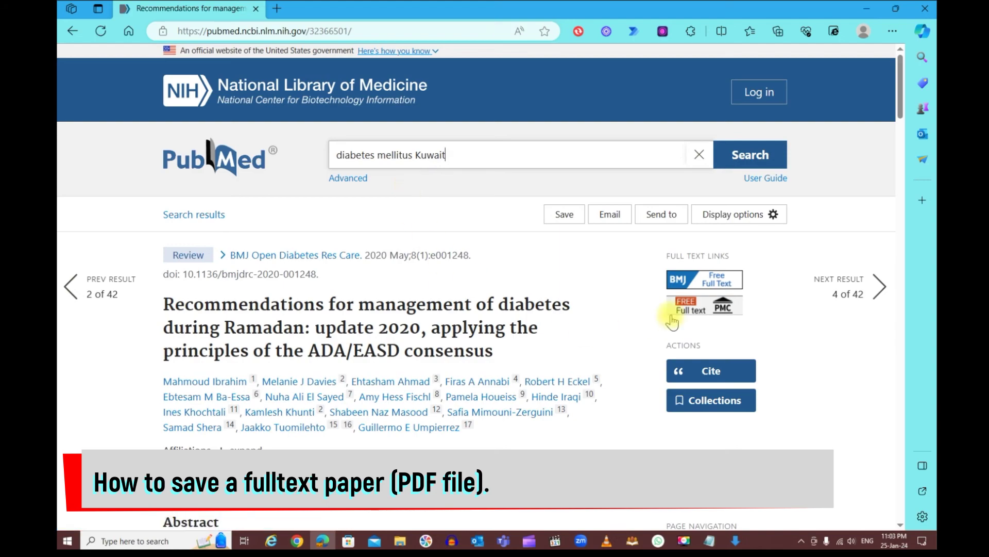
pyautogui.click(692, 282)
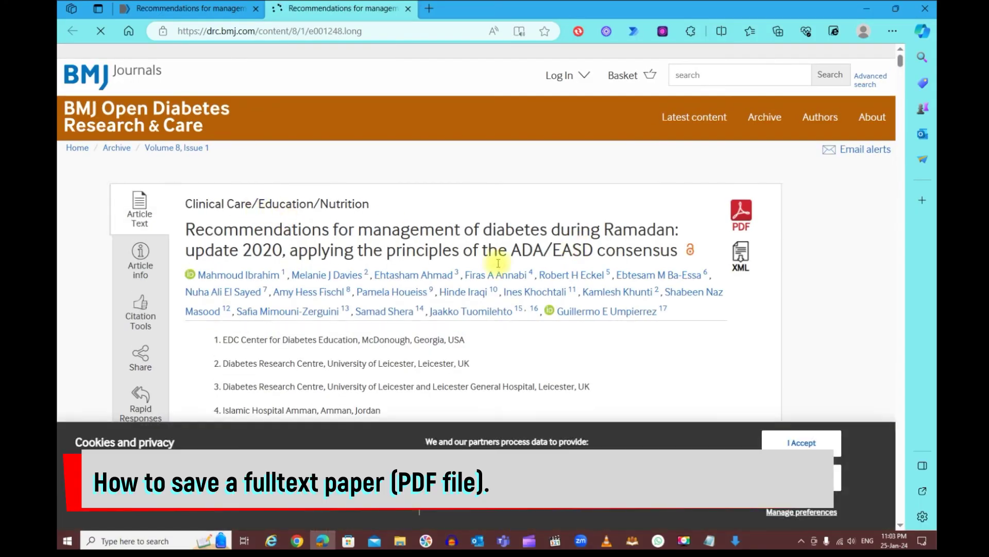
# Open the 'Recommendations for management of diabetes during Ramadan: update 2020' article as a PDF
pyautogui.click(741, 223)
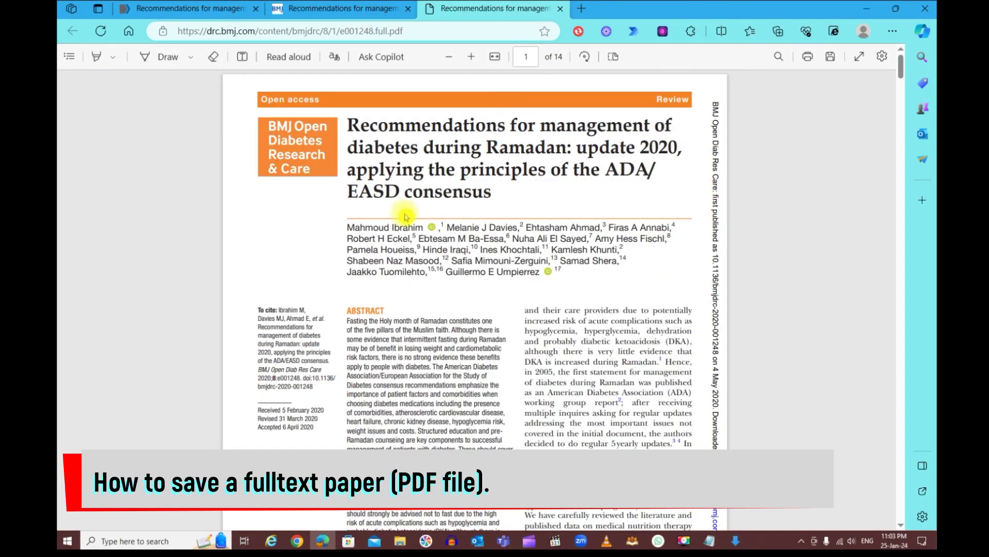
# Save the Ramadan 2020 PDF to Downloads as 'diab paper 2'
pyautogui.click(830, 61)
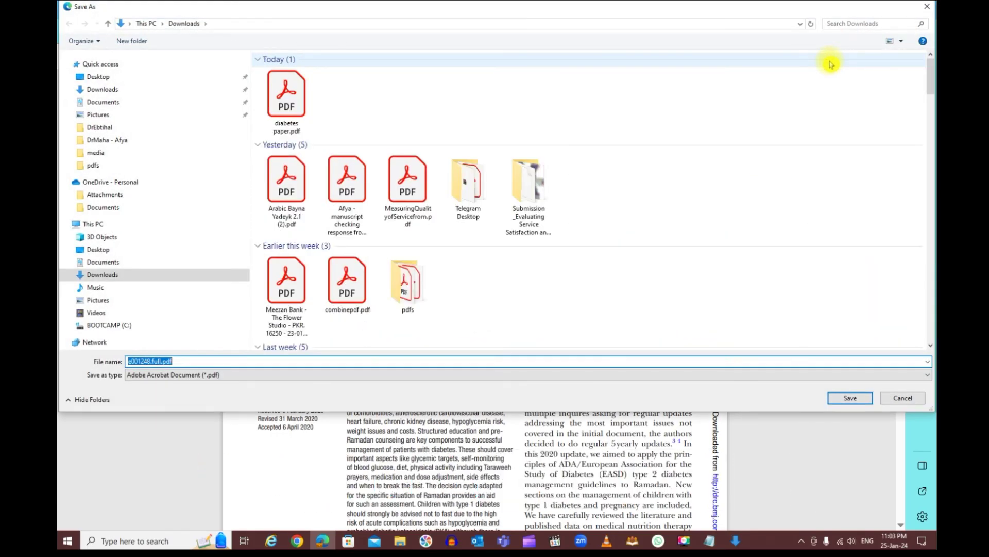
pyautogui.write('diabtest')
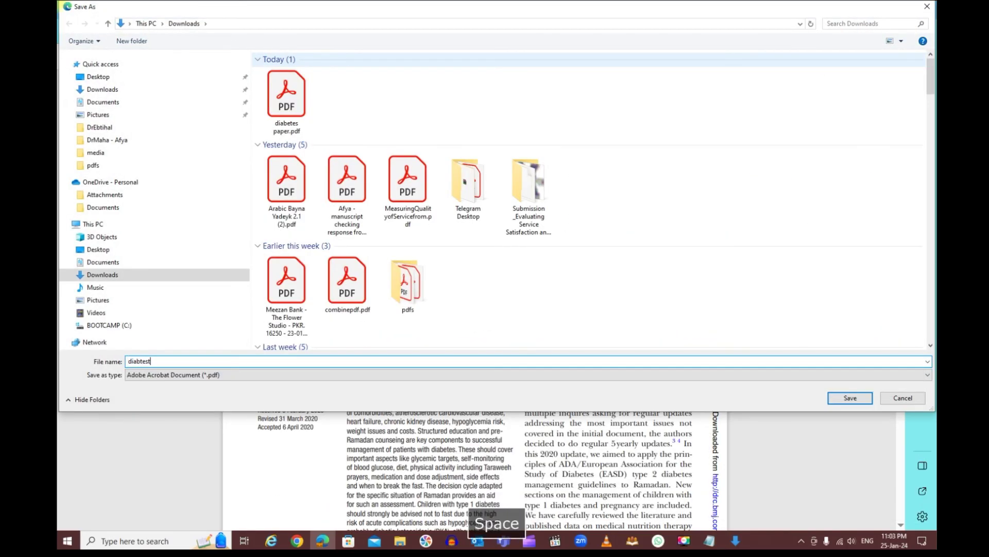
pyautogui.press('BackSpace')
pyautogui.press('BackSpace')
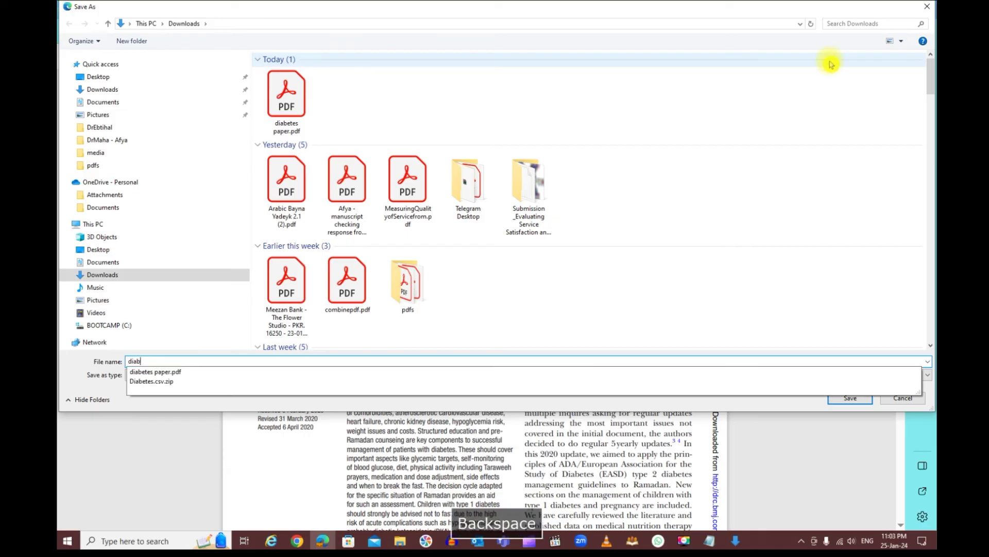
pyautogui.write('paper')
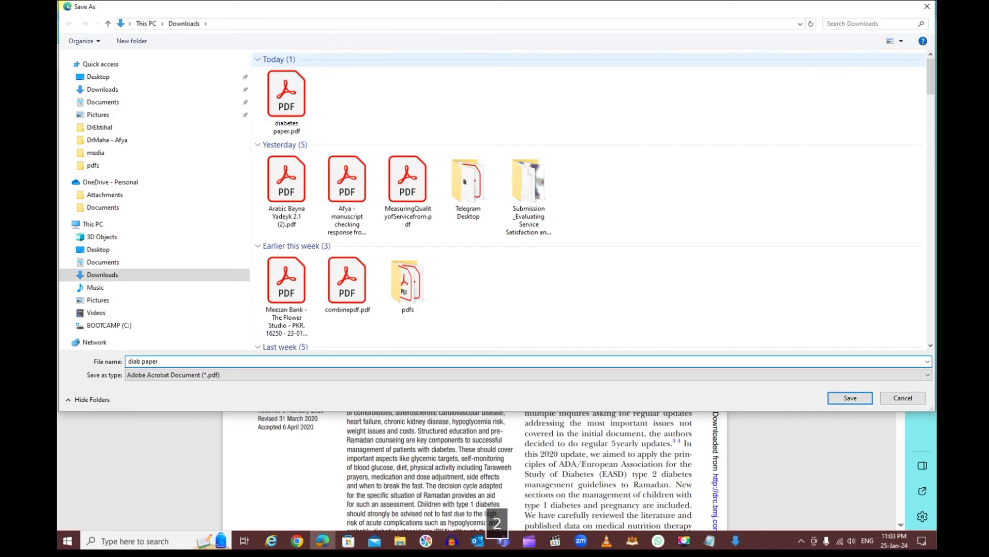
pyautogui.press('Return')
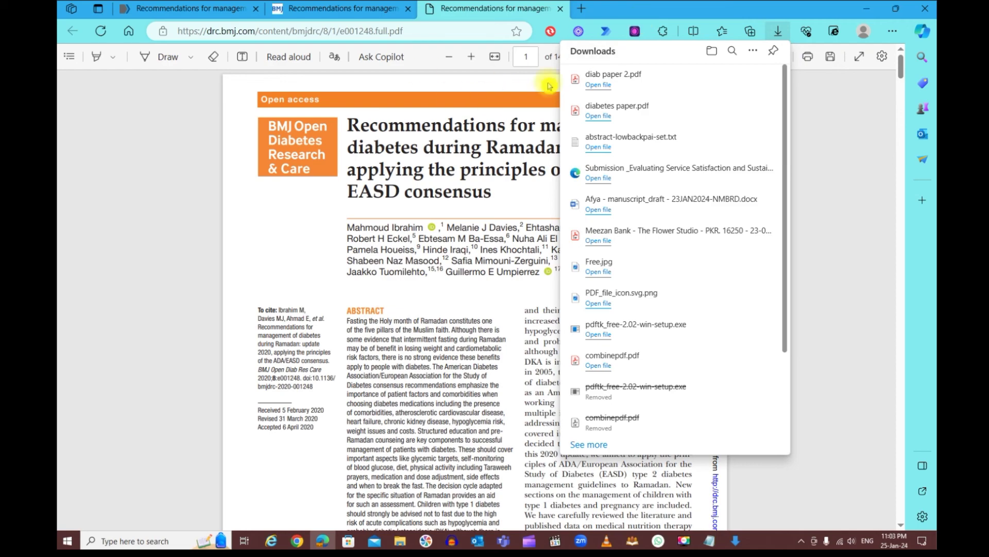
pyautogui.click(444, 140)
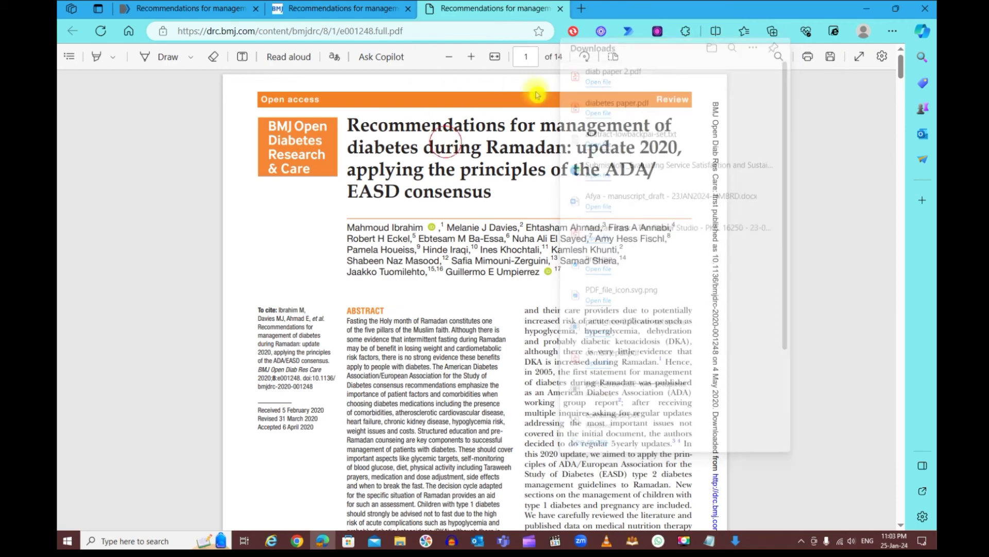
# Close the PDF and journal tabs and return to PubMed's 42 filtered results
pyautogui.click(561, 9)
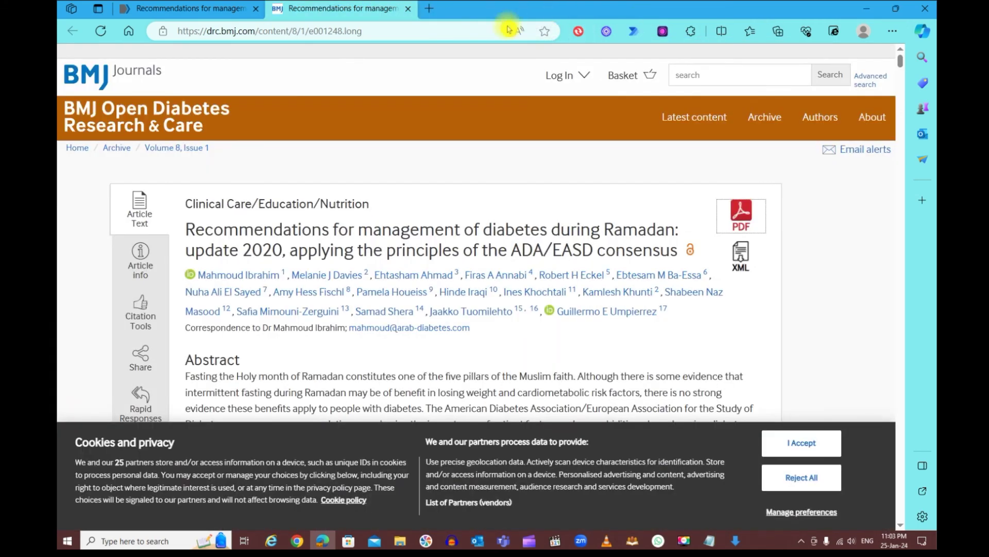
pyautogui.click(410, 9)
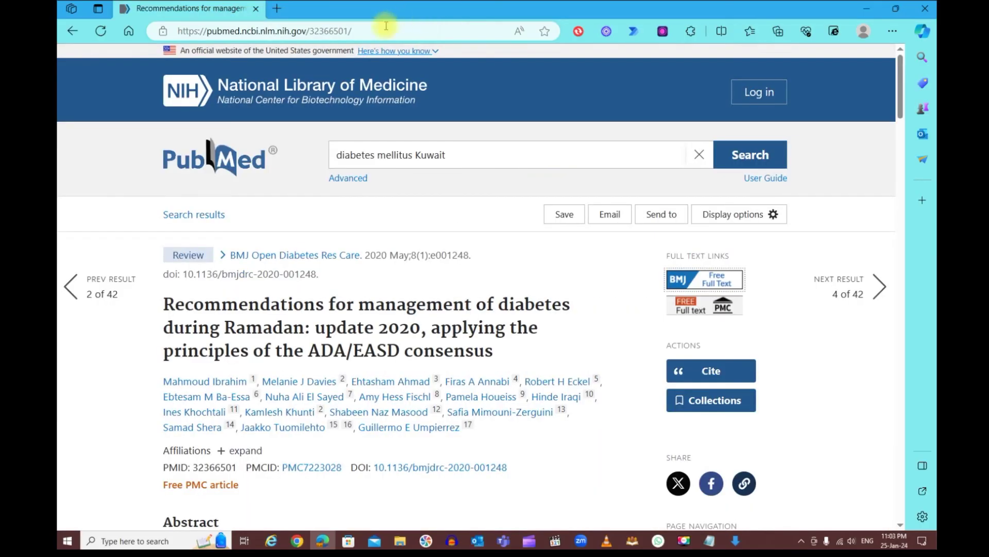
pyautogui.click(72, 32)
# Tick result 1 (Diabetes and Ramadan: Practical guidelines) and result 3 (Ramadan 2020 recommendations)
pyautogui.scroll(-2, 437, 339)
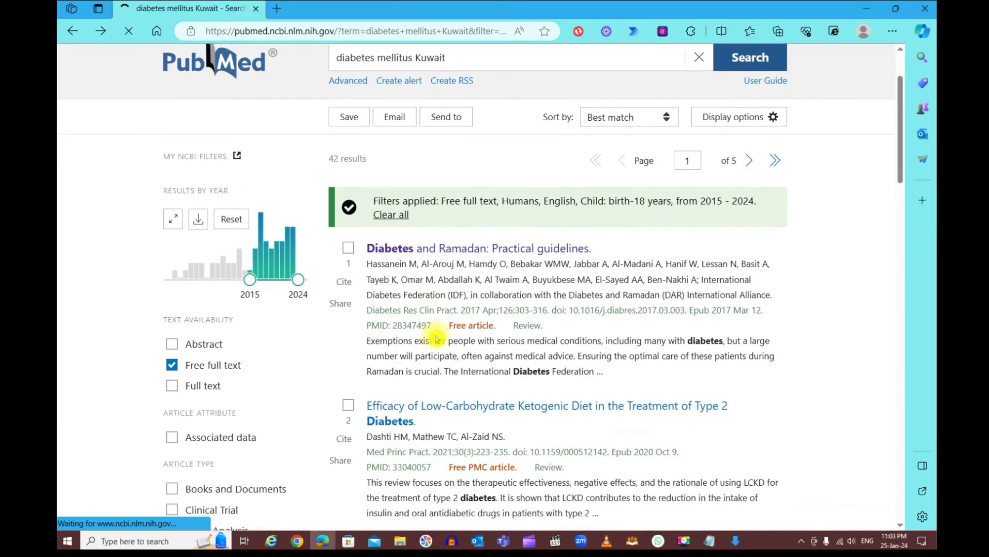
pyautogui.scroll(-15, 436, 339)
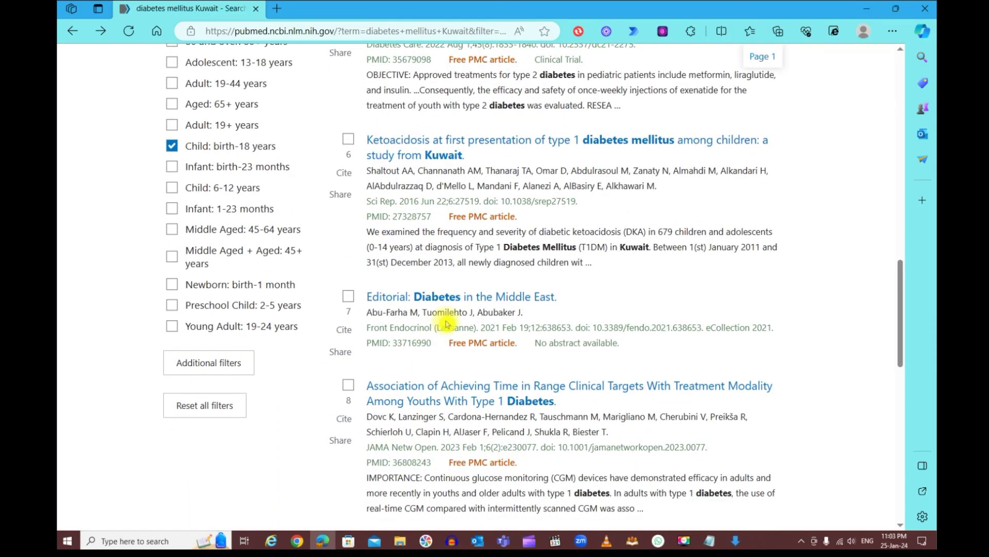
pyautogui.scroll(5, 490, 373)
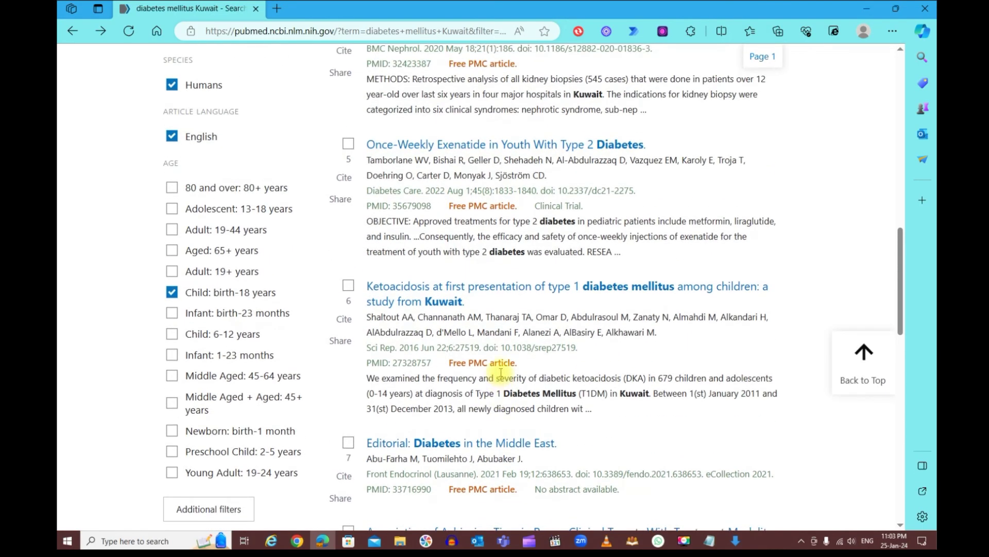
pyautogui.scroll(10, 501, 371)
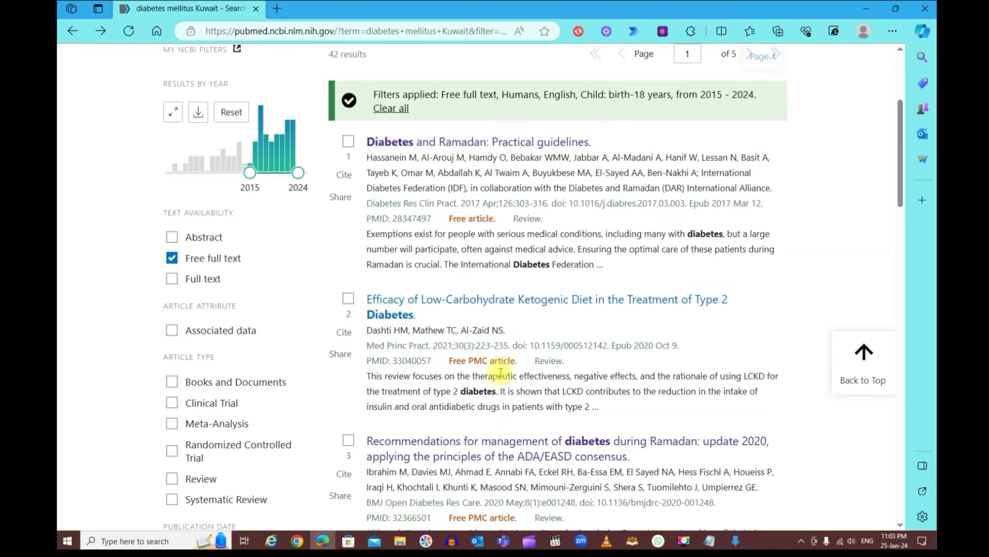
pyautogui.click(348, 243)
pyautogui.scroll(-4, 407, 273)
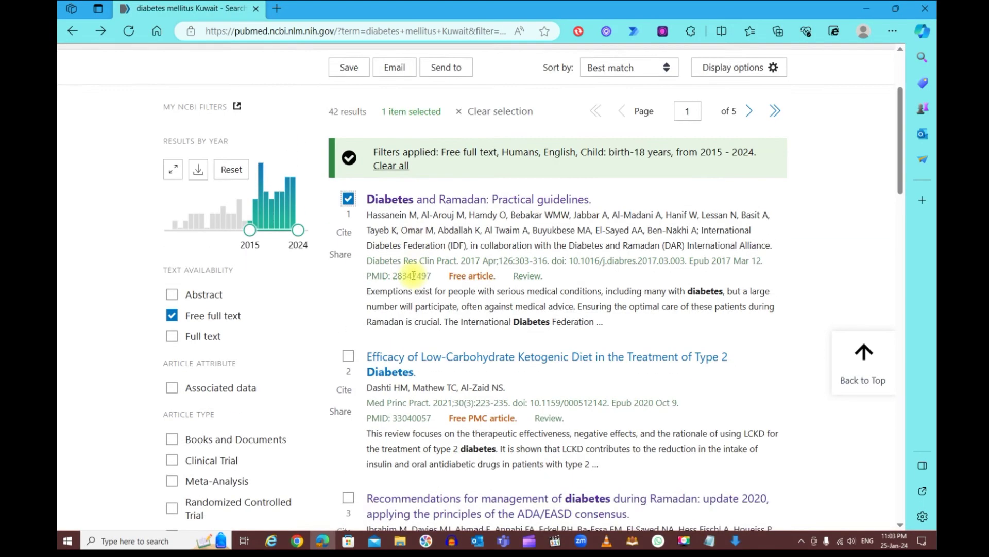
pyautogui.click(349, 323)
pyautogui.scroll(5, 426, 325)
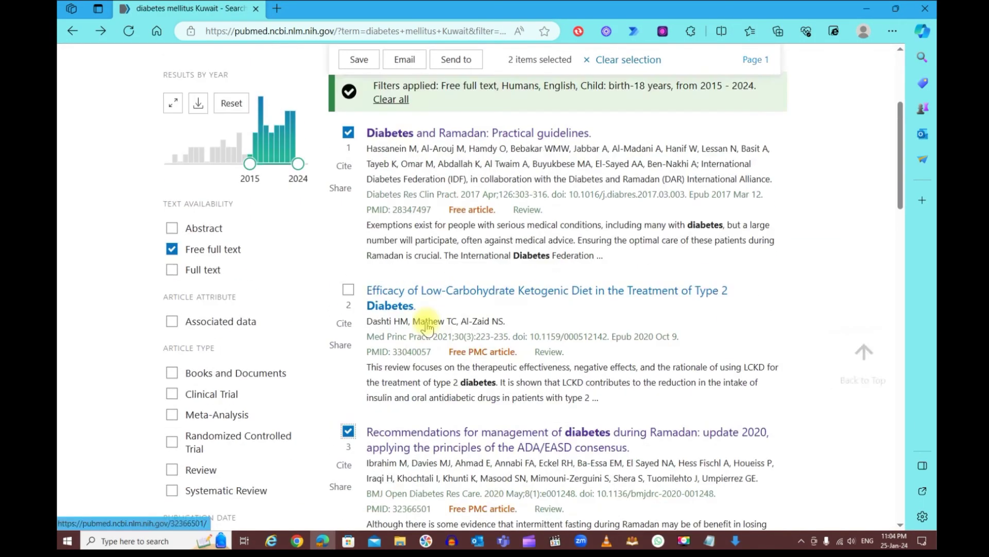
pyautogui.scroll(1, 426, 324)
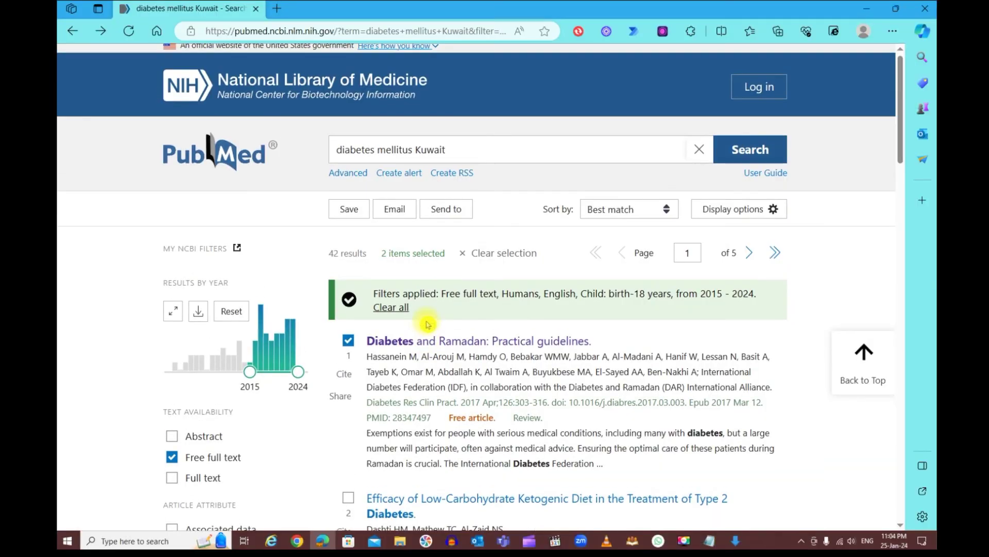
# Open the Email citations form and enter the recipient's e-mail address
pyautogui.click(390, 210)
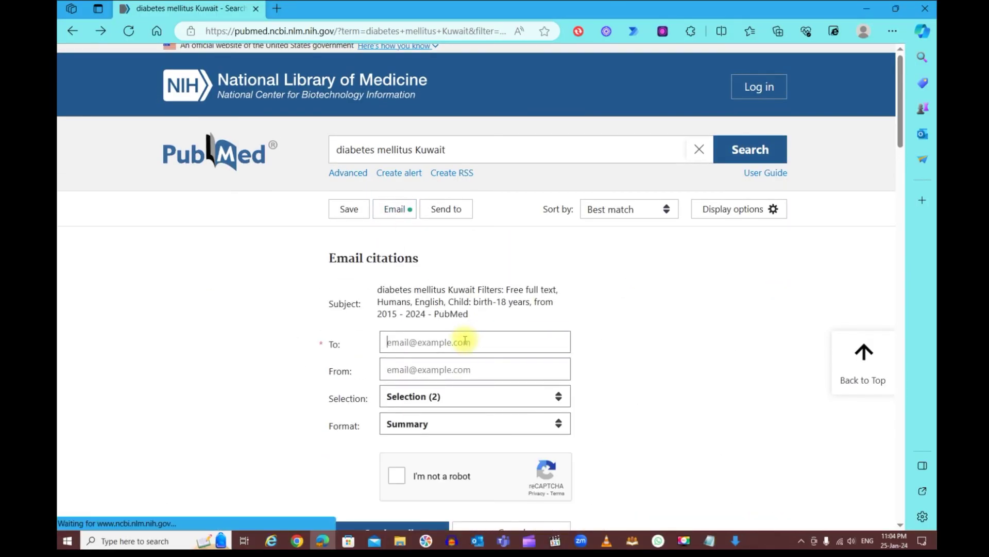
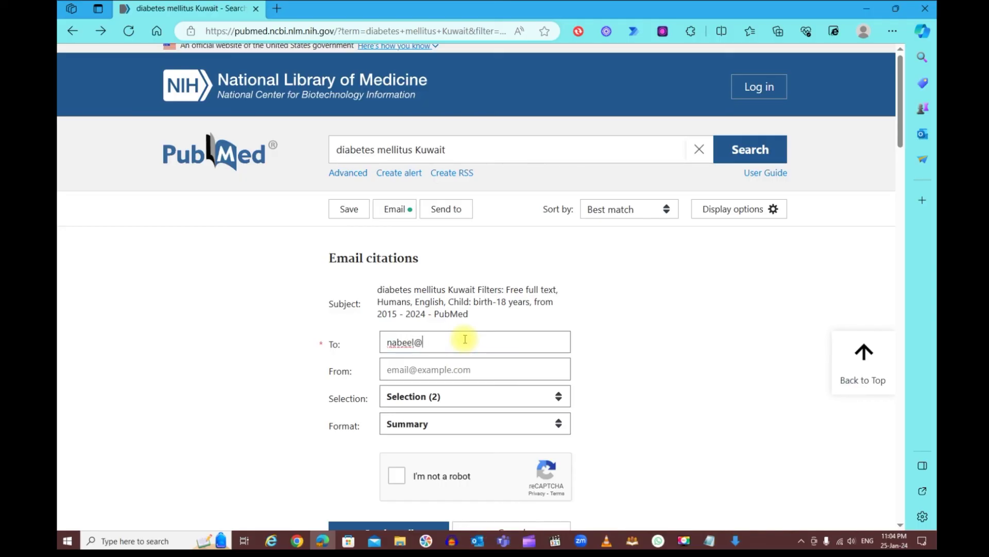
pyautogui.press('Tab')
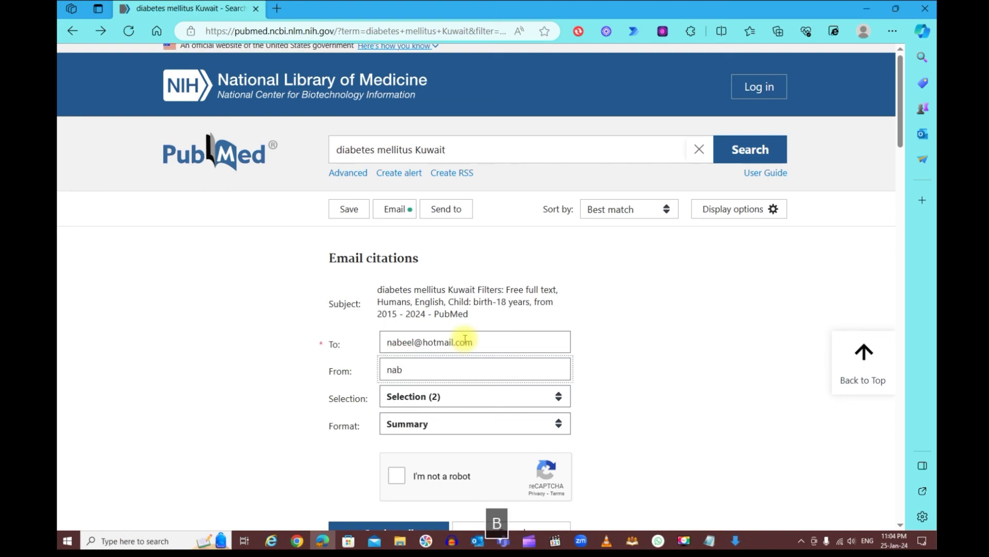
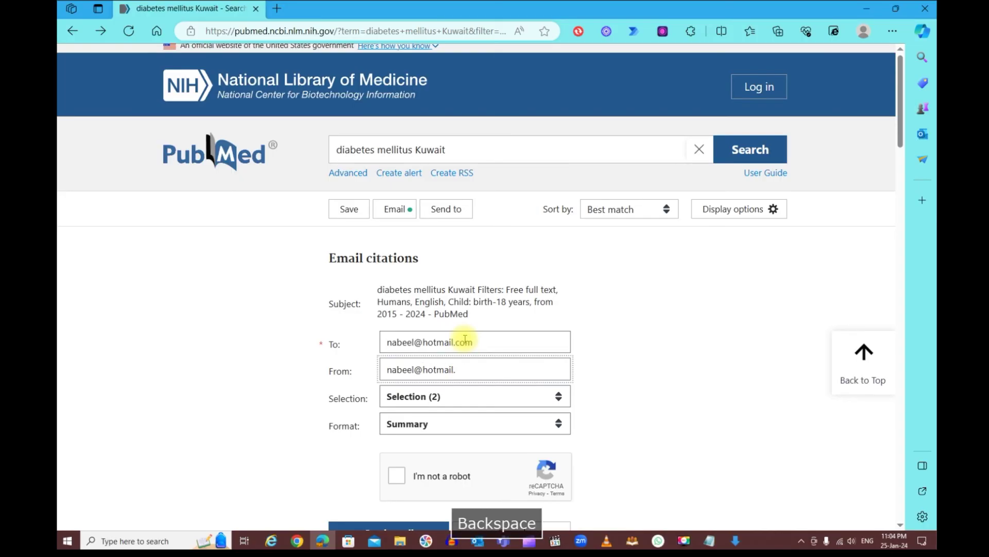
# Enter the sender's e-mail address and start the 'I'm not a robot' check
pyautogui.scroll(-2, 512, 380)
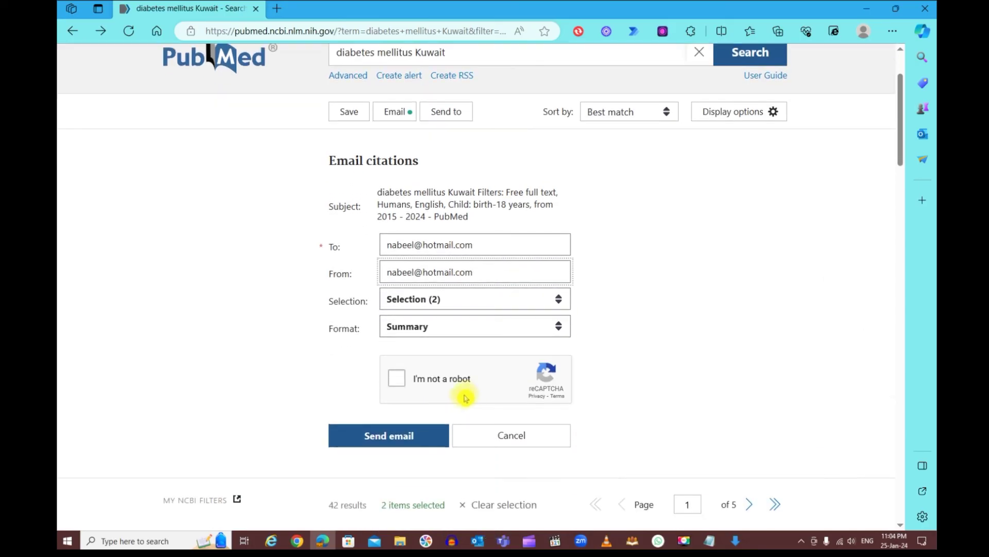
pyautogui.click(403, 382)
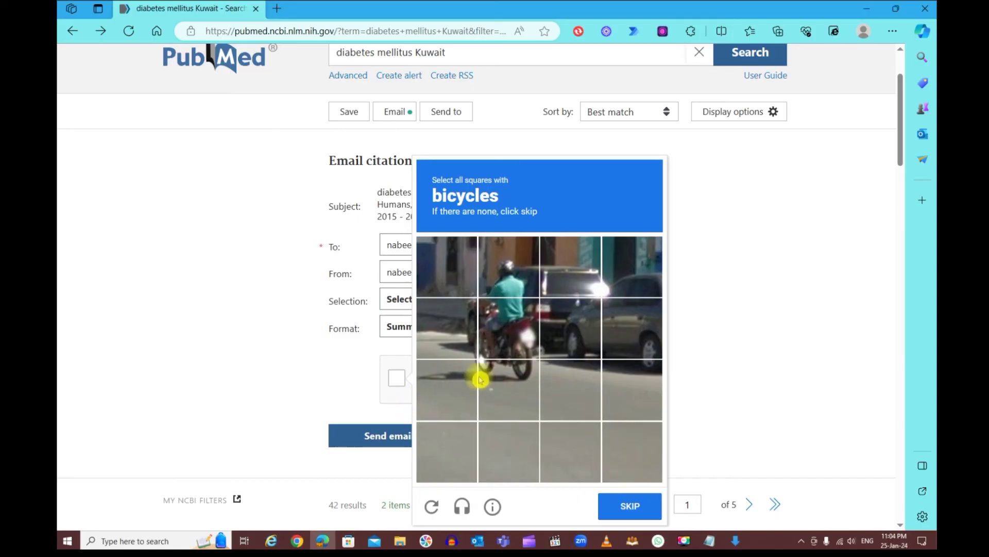
# Solve the bicycle and motorcycle image challenges and verify
pyautogui.click(459, 334)
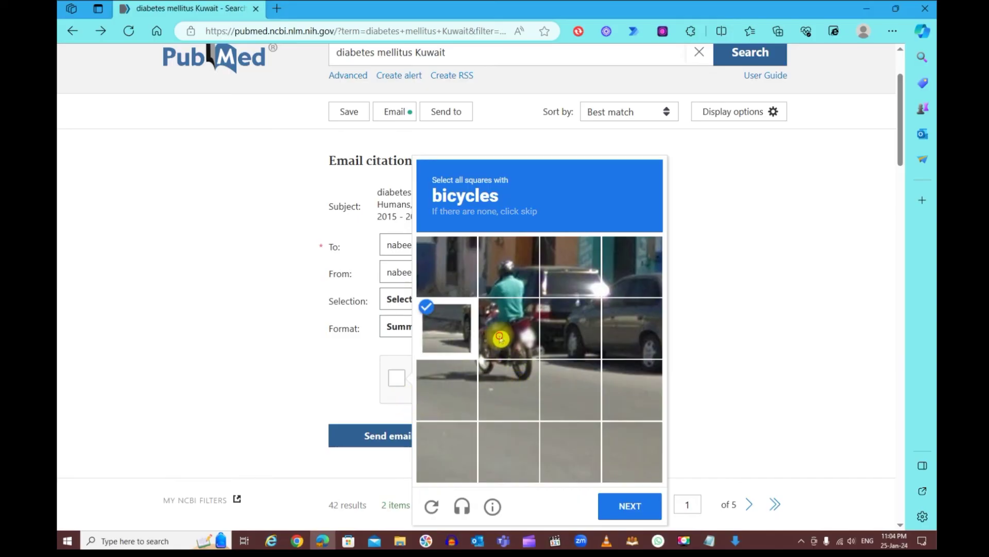
pyautogui.click(497, 333)
pyautogui.click(506, 387)
pyautogui.click(514, 278)
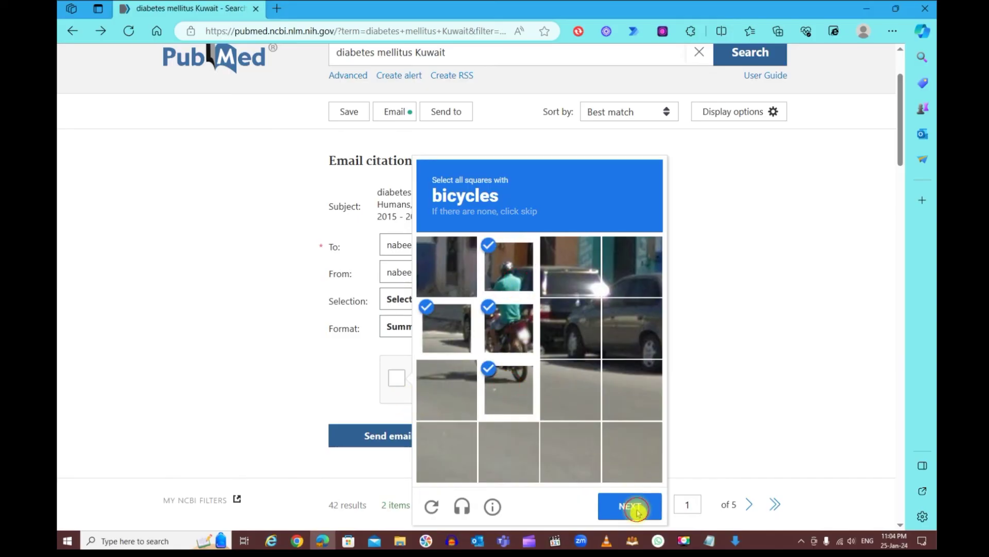
pyautogui.click(630, 508)
pyautogui.click(634, 397)
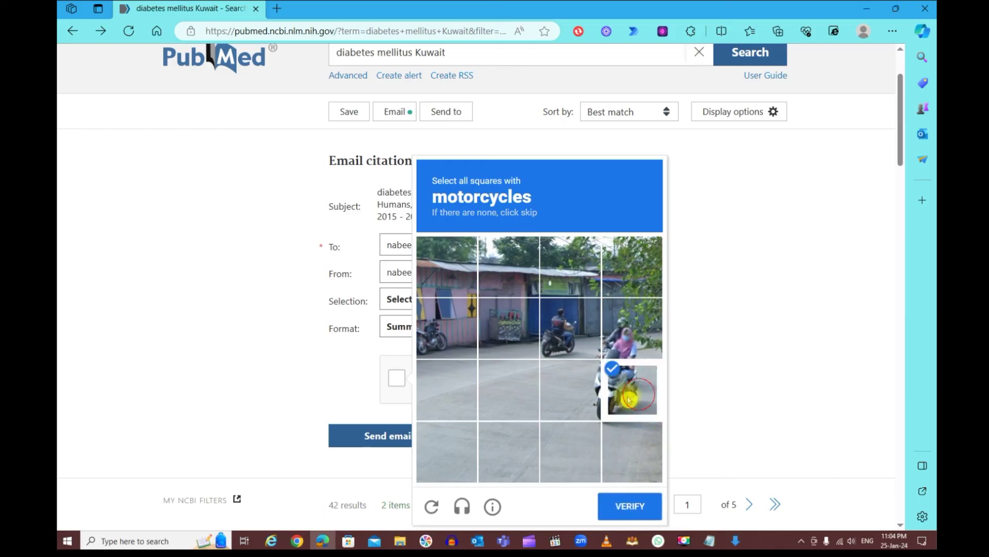
pyautogui.click(593, 398)
pyautogui.click(578, 343)
pyautogui.click(637, 506)
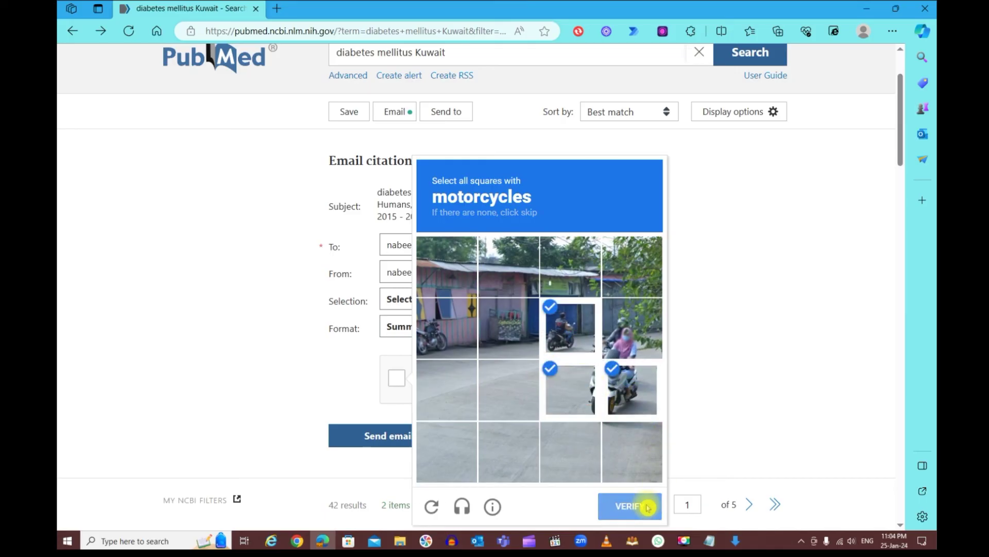
# Send the two citations by email and confirm 'Email successfully sent.'
pyautogui.click(415, 436)
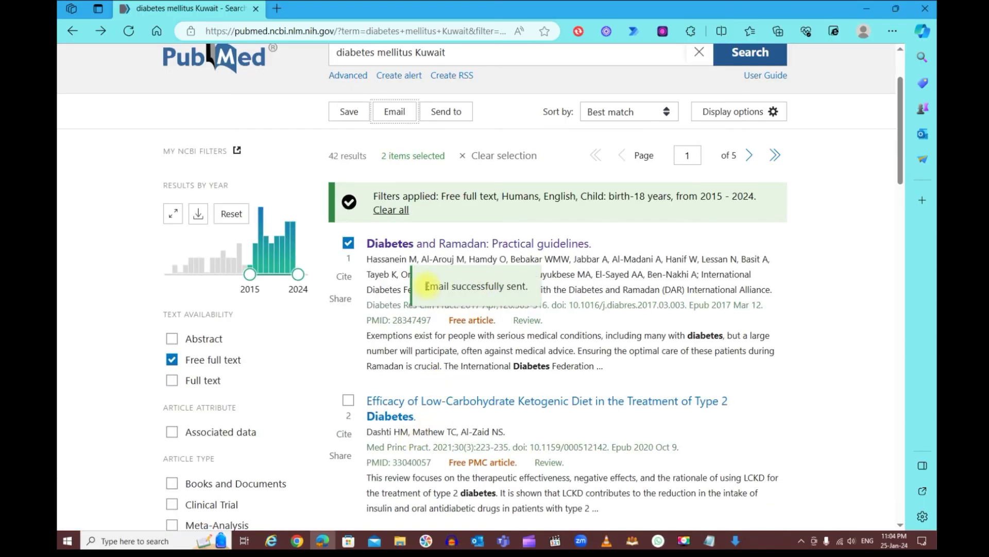
pyautogui.scroll(-1, 520, 304)
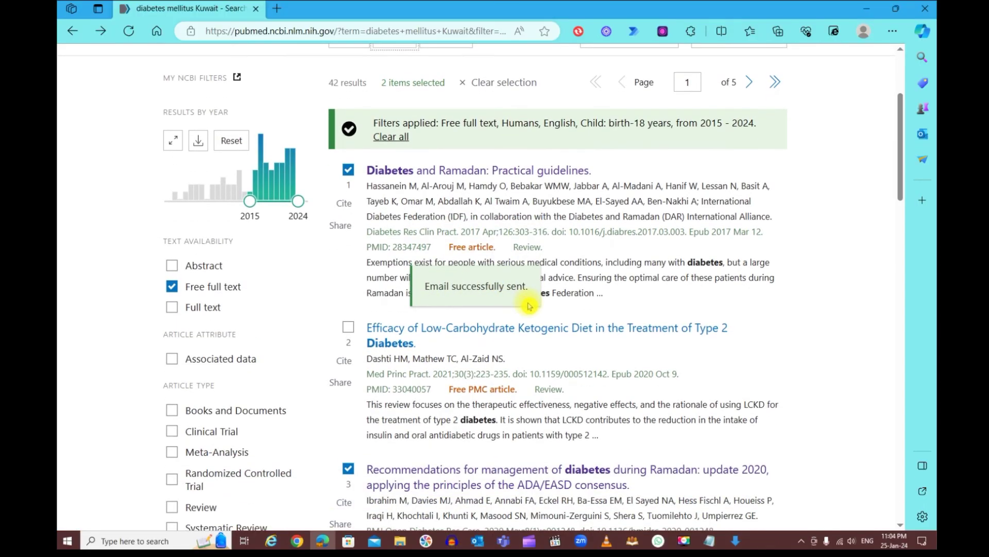
pyautogui.scroll(-10, 528, 306)
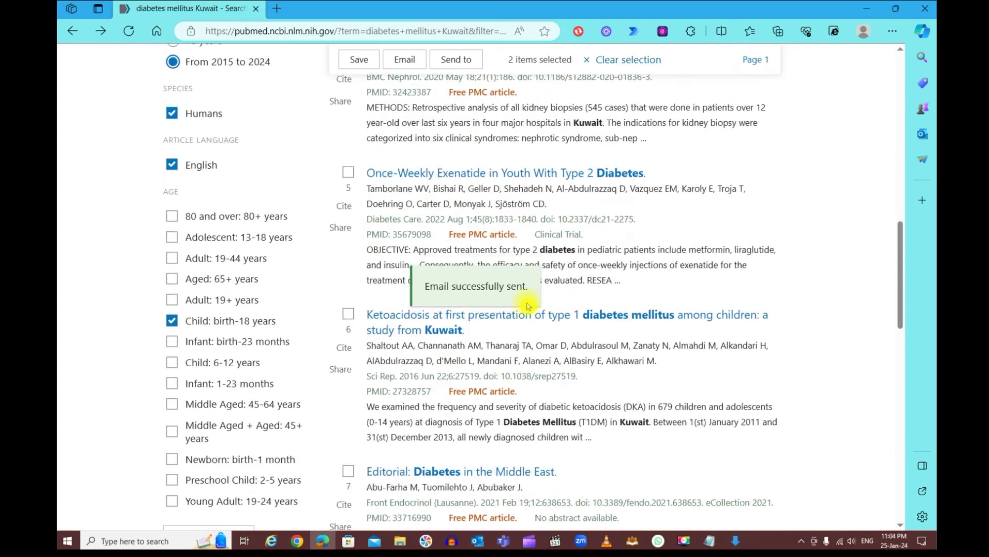
pyautogui.scroll(10, 527, 306)
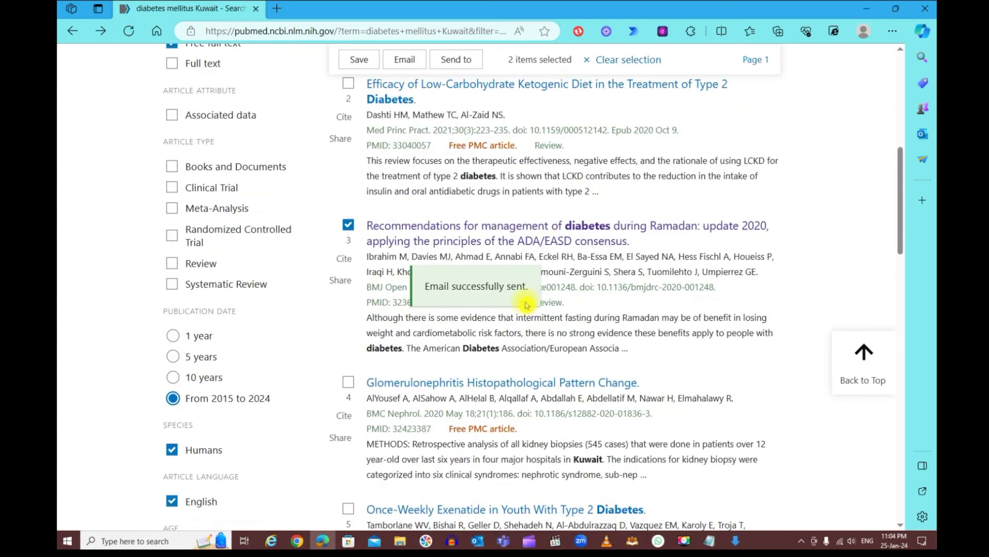
pyautogui.scroll(3, 526, 305)
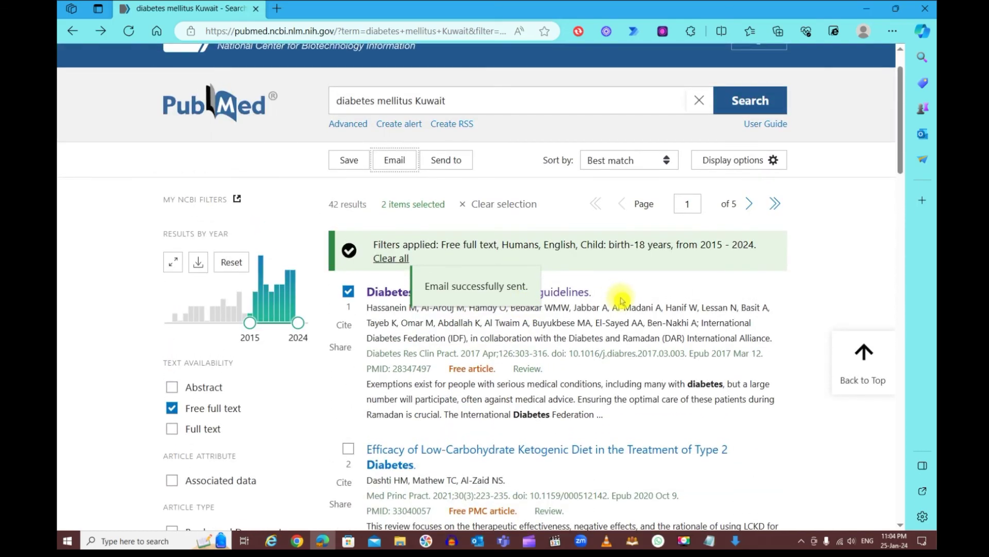